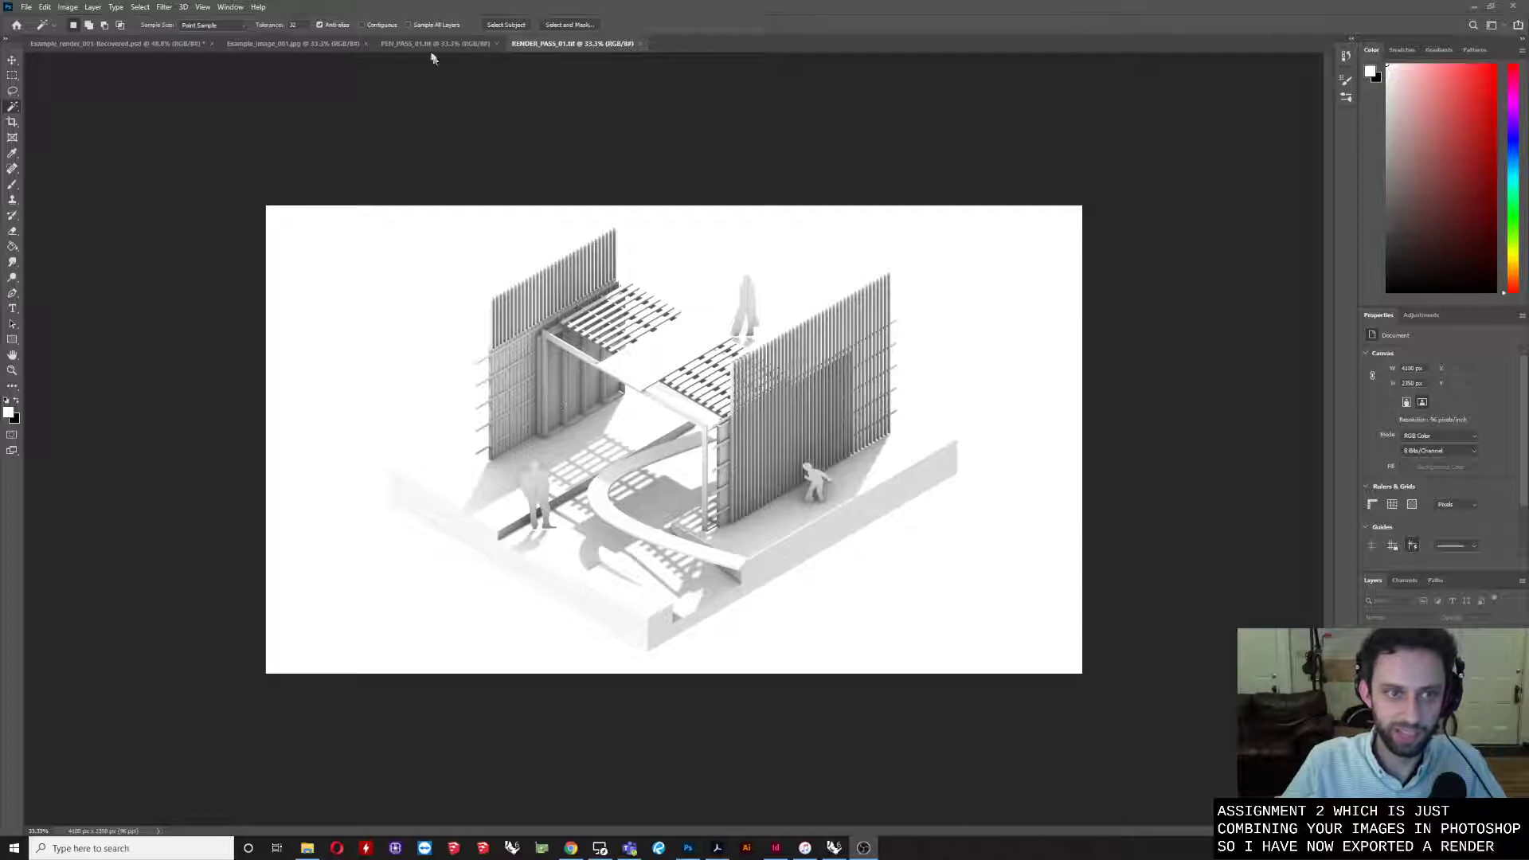
Open ARTIC_PASS_01 from the EXAMPLE_DOC folder alongside the other passes and fit it to the screen
{"action": "left_click", "coordinate": [438, 44]}
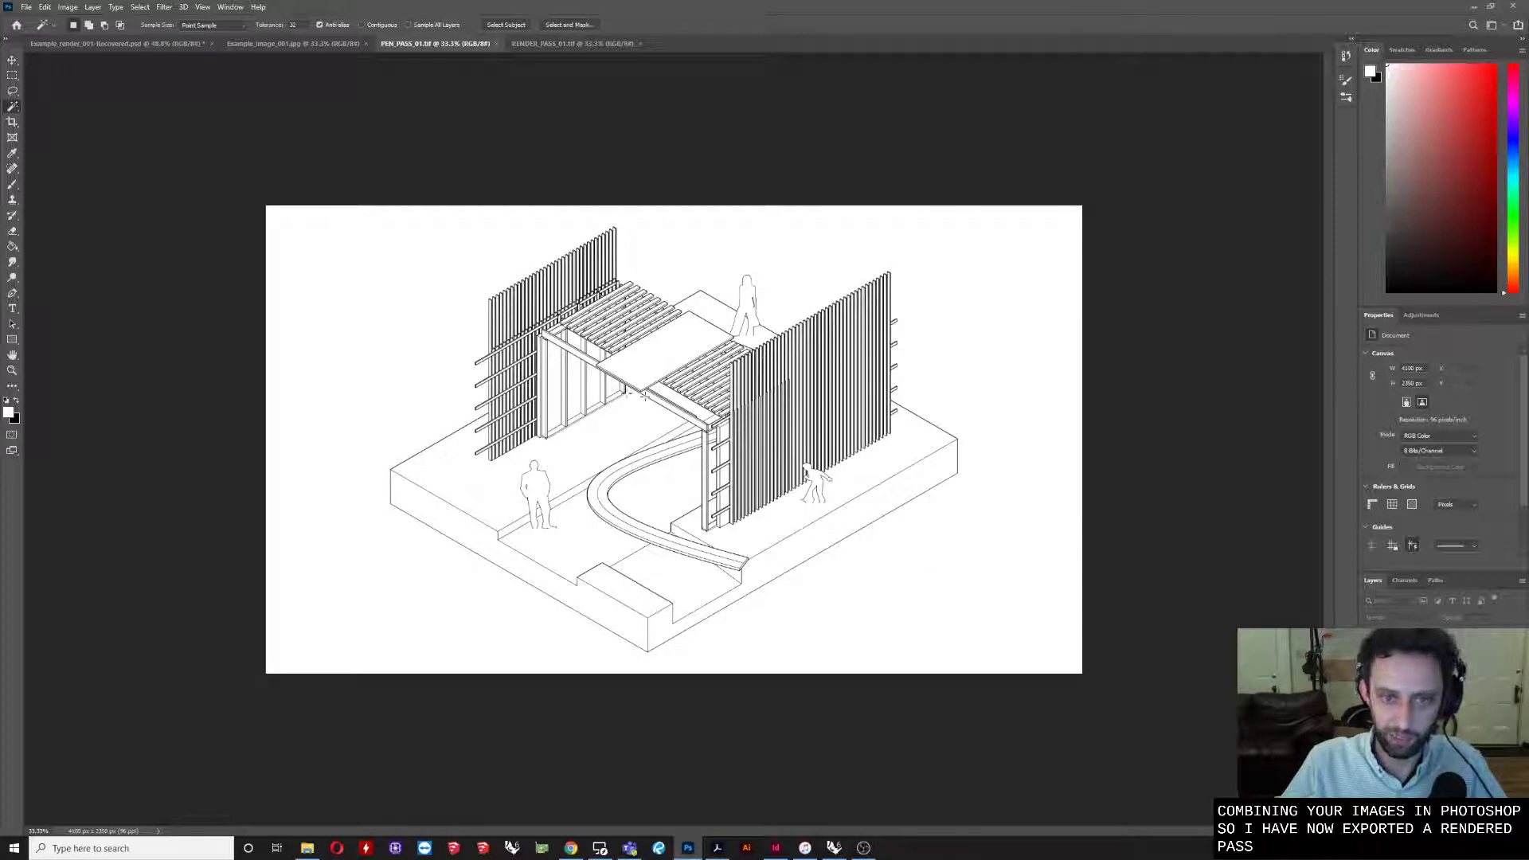
{"action": "left_click", "coordinate": [292, 44]}
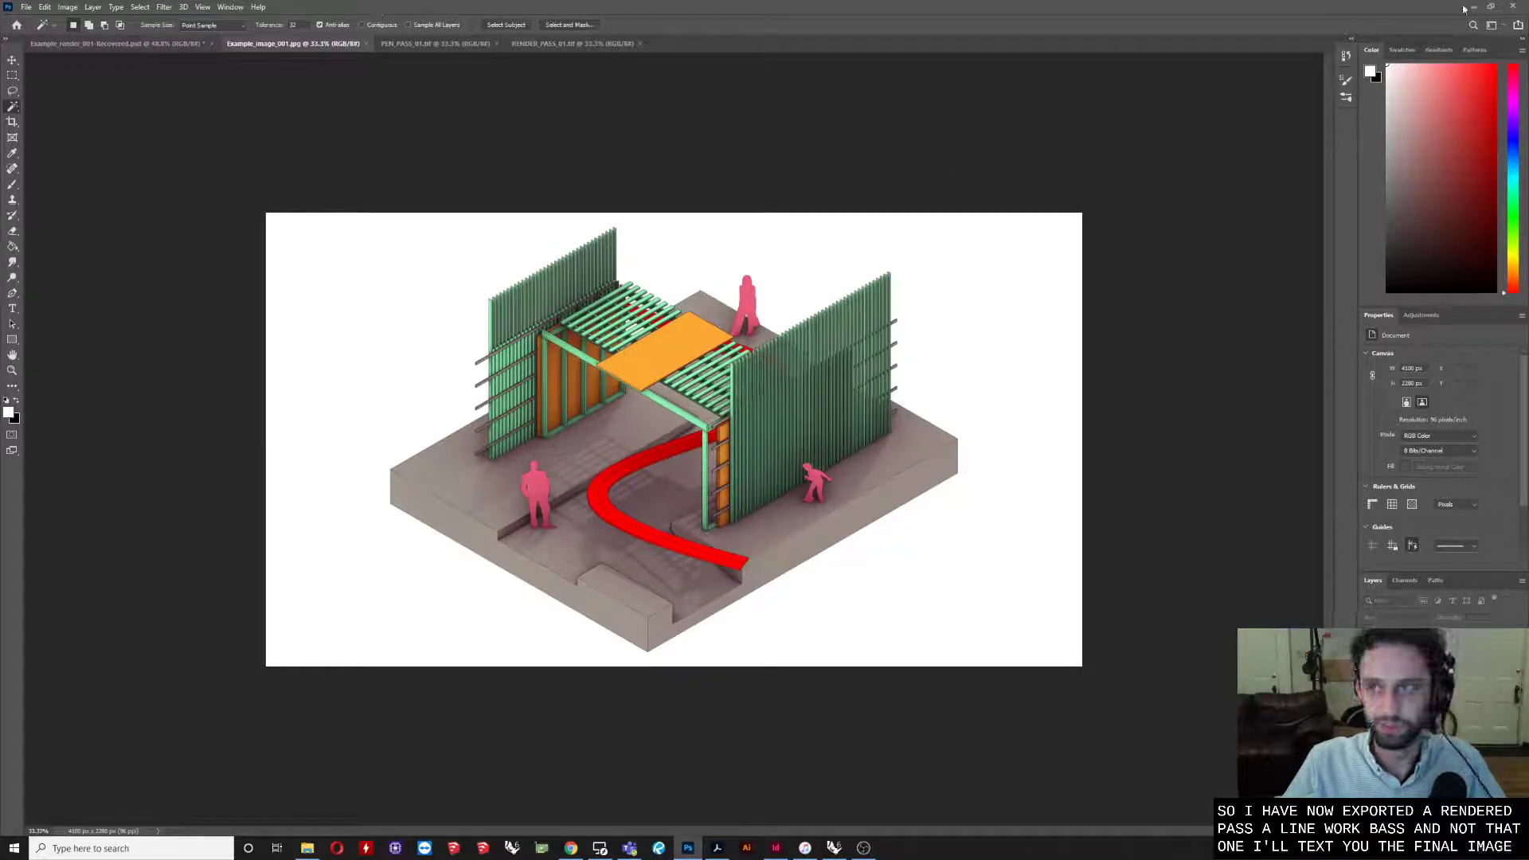
{"action": "left_click", "coordinate": [1492, 6]}
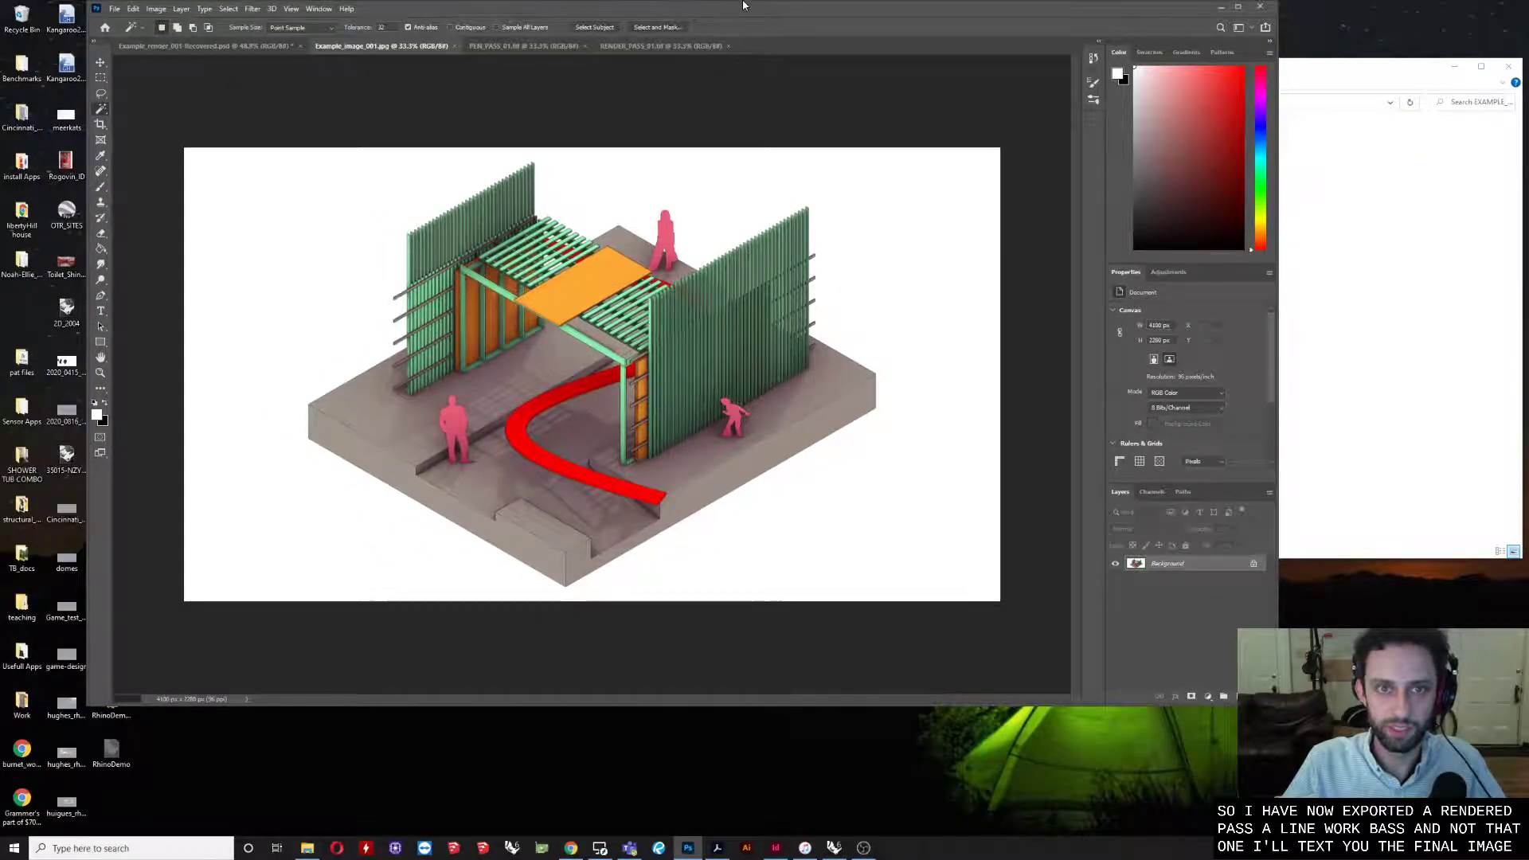
{"action": "left_click_drag", "start_coordinate": [958, 8], "coordinate": [958, 231]}
{"action": "left_click", "coordinate": [1011, 159]}
{"action": "left_click", "coordinate": [947, 162]}
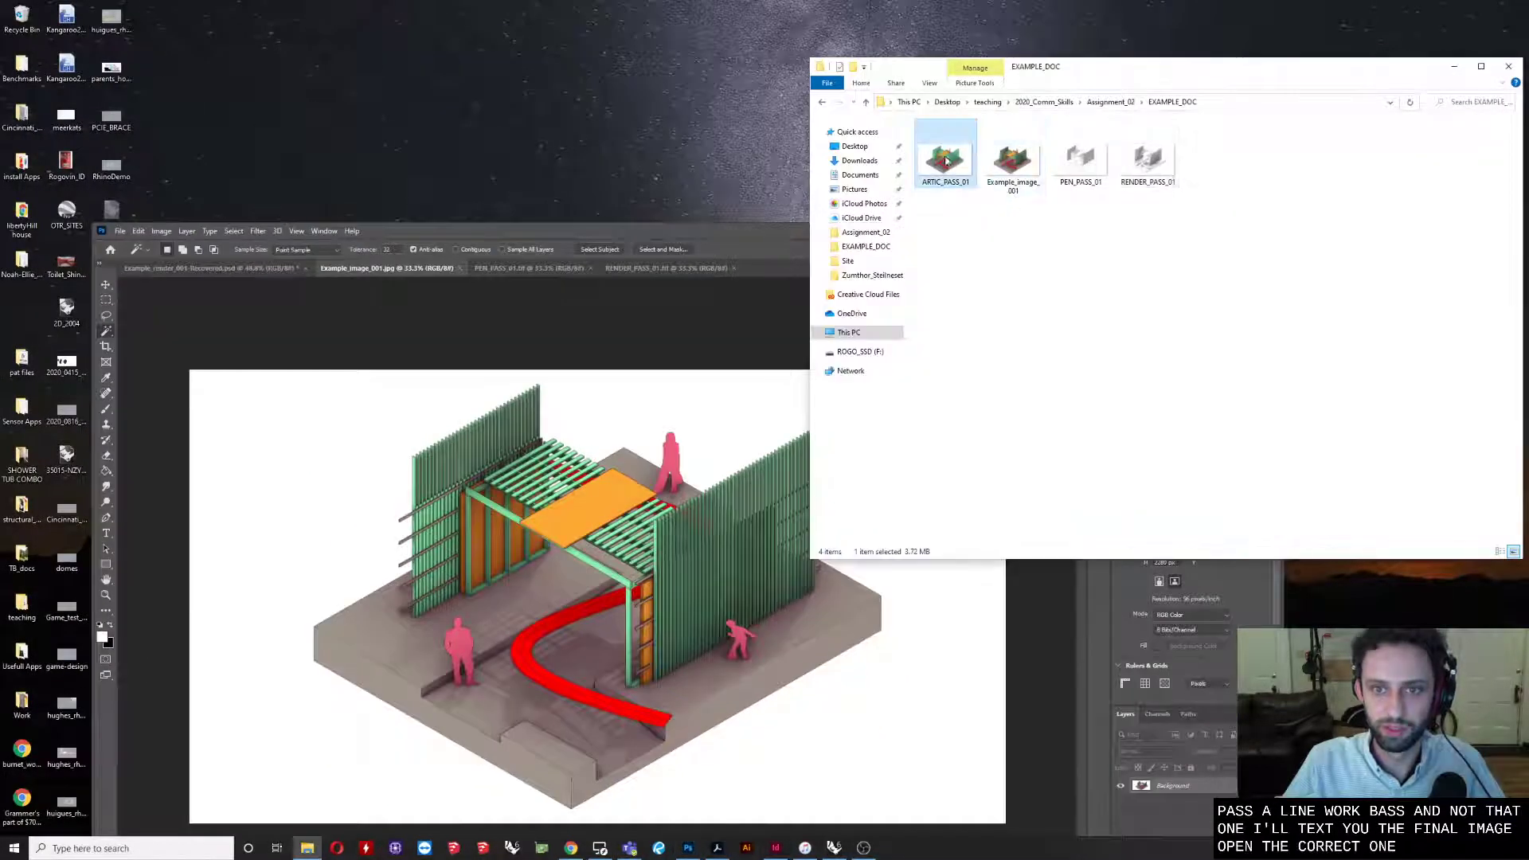
{"action": "left_click_drag", "start_coordinate": [794, 364], "coordinate": [780, 232]}
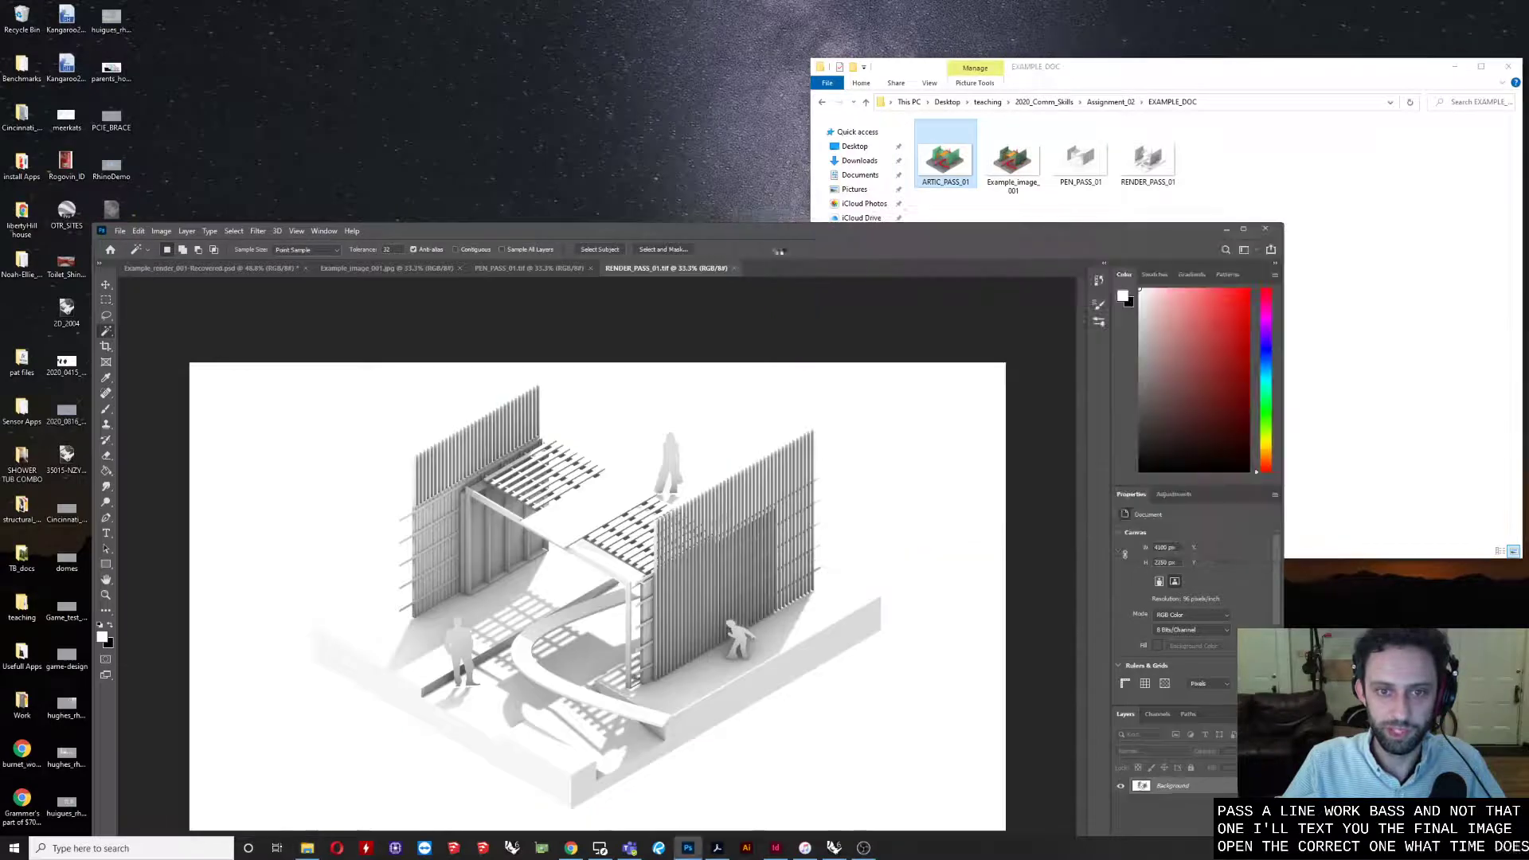
{"action": "double_click", "coordinate": [781, 232]}
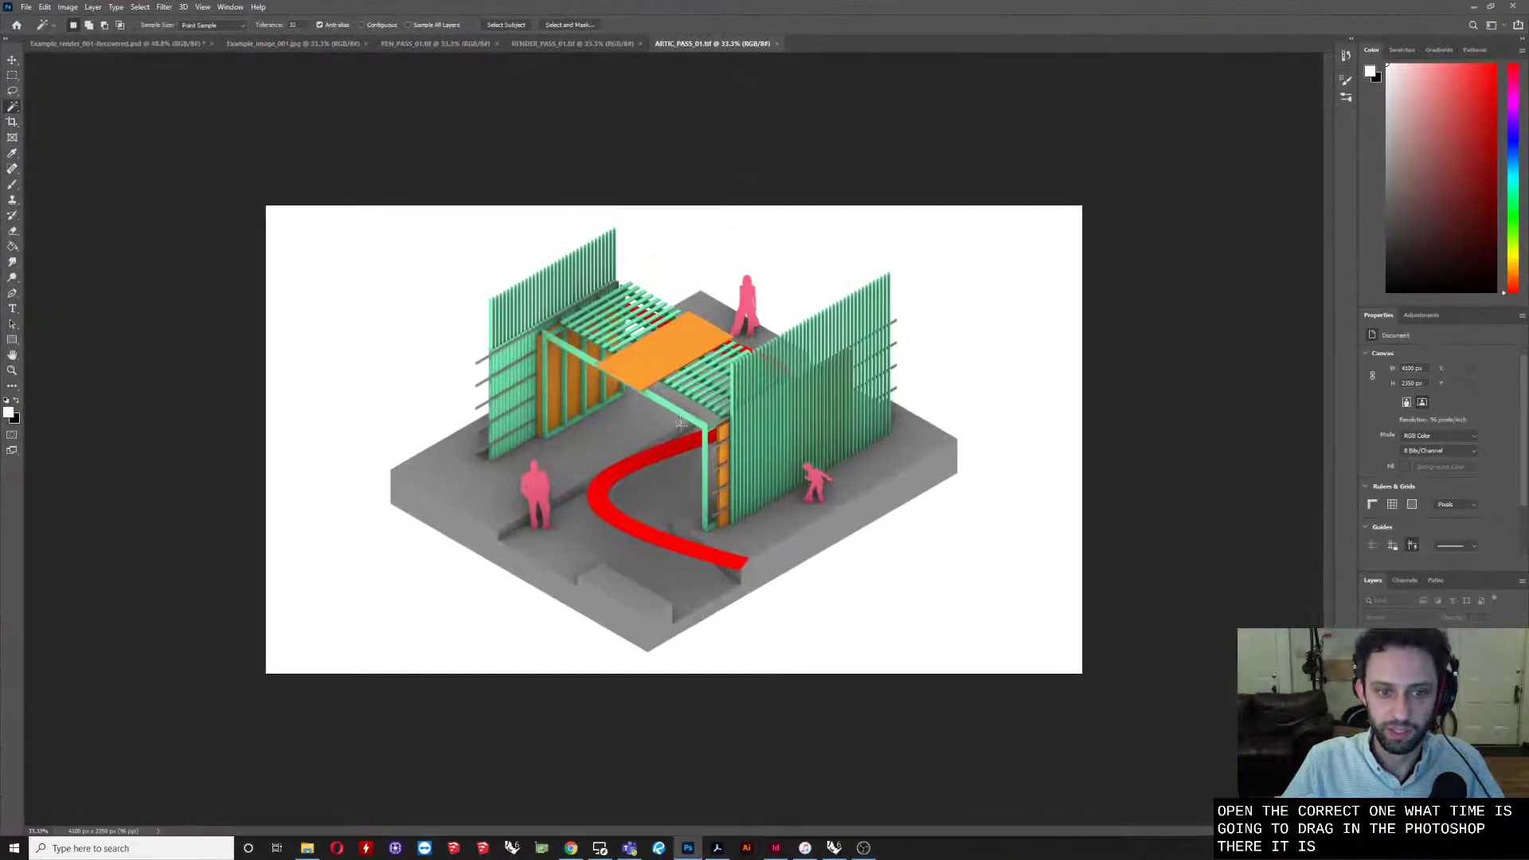
{"action": "key", "text": "ctrl+0"}
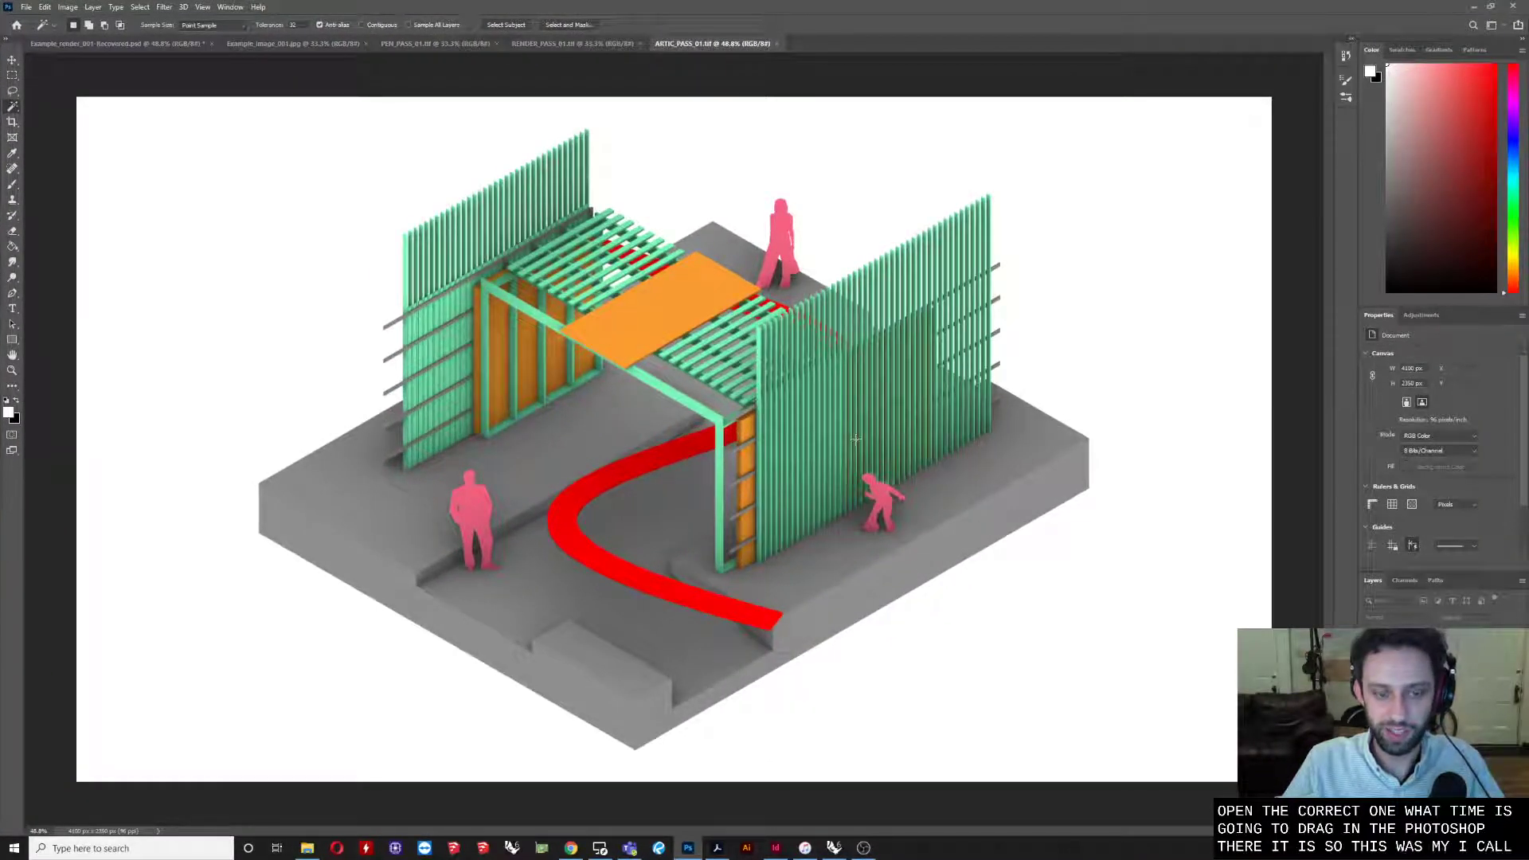
Examine the render pass, pen pass and ARTIC pass images against the combined Example_image_001 reference
{"action": "left_click", "coordinate": [567, 43]}
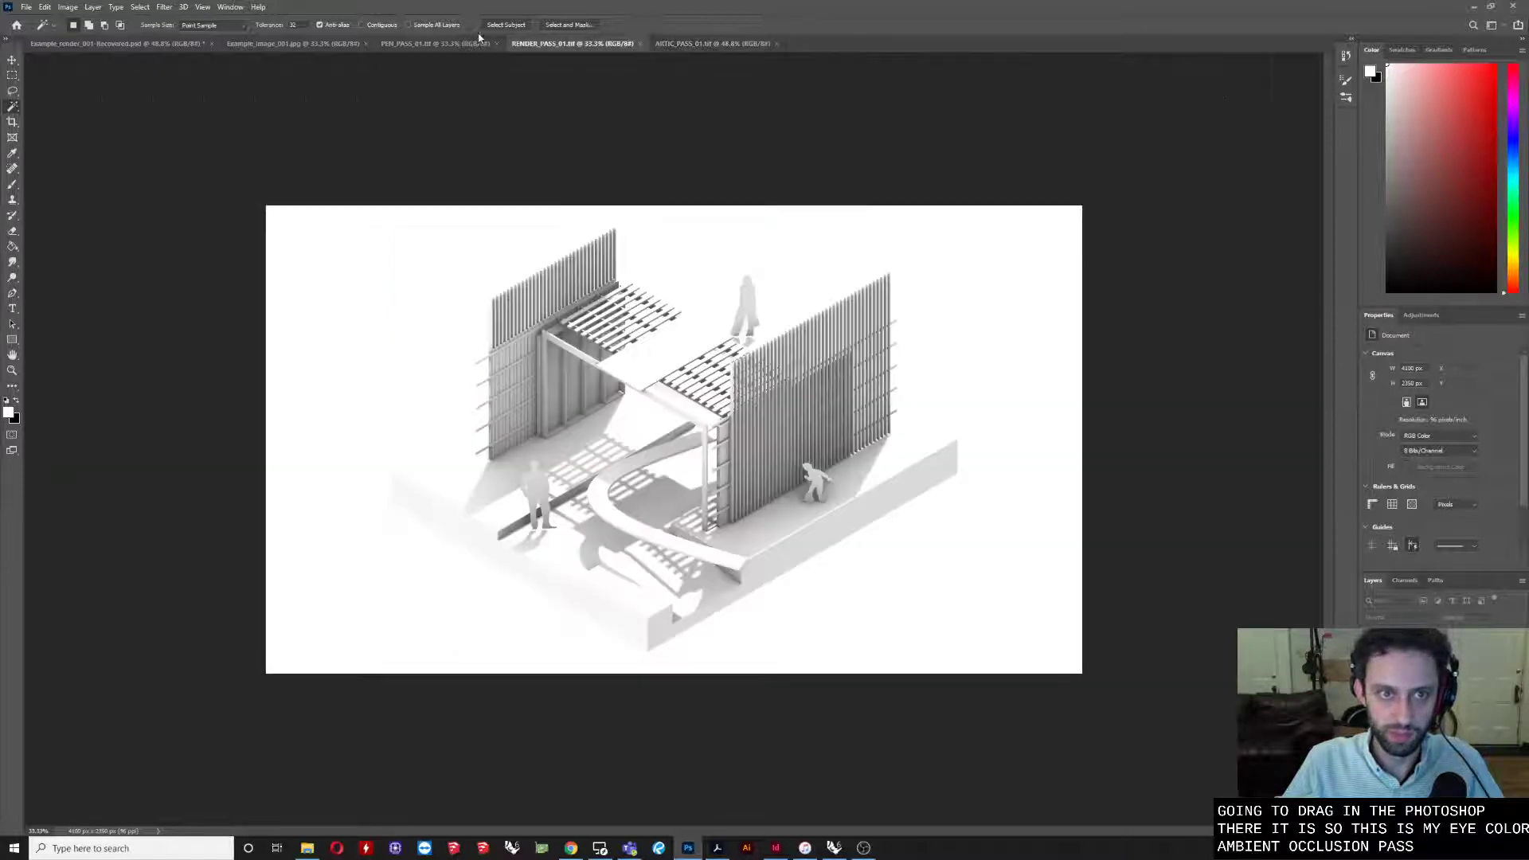
{"action": "left_click", "coordinate": [477, 43]}
{"action": "left_click", "coordinate": [582, 43]}
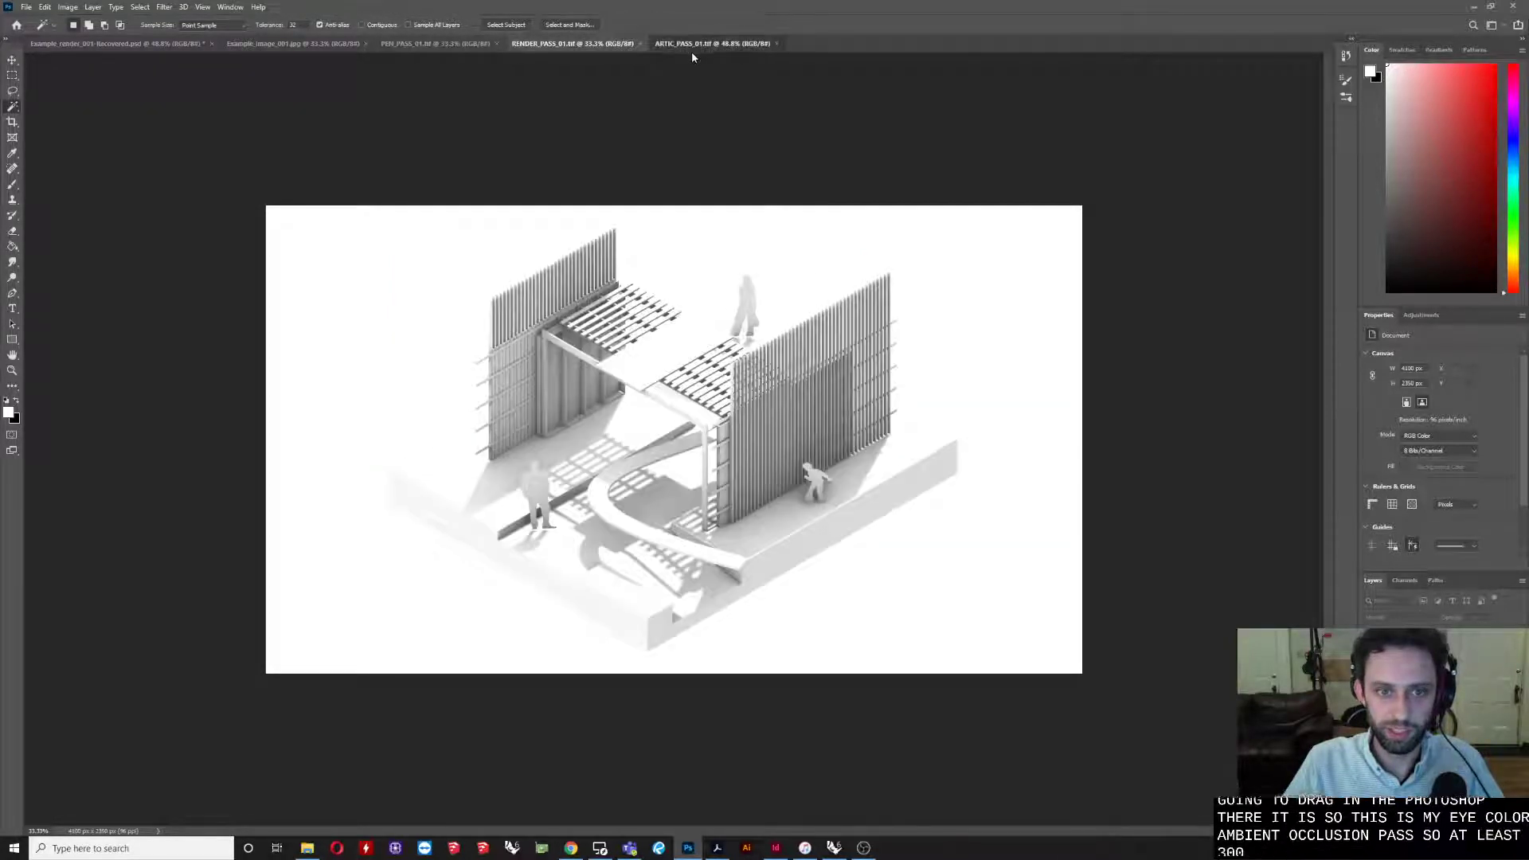
{"action": "left_click", "coordinate": [691, 45]}
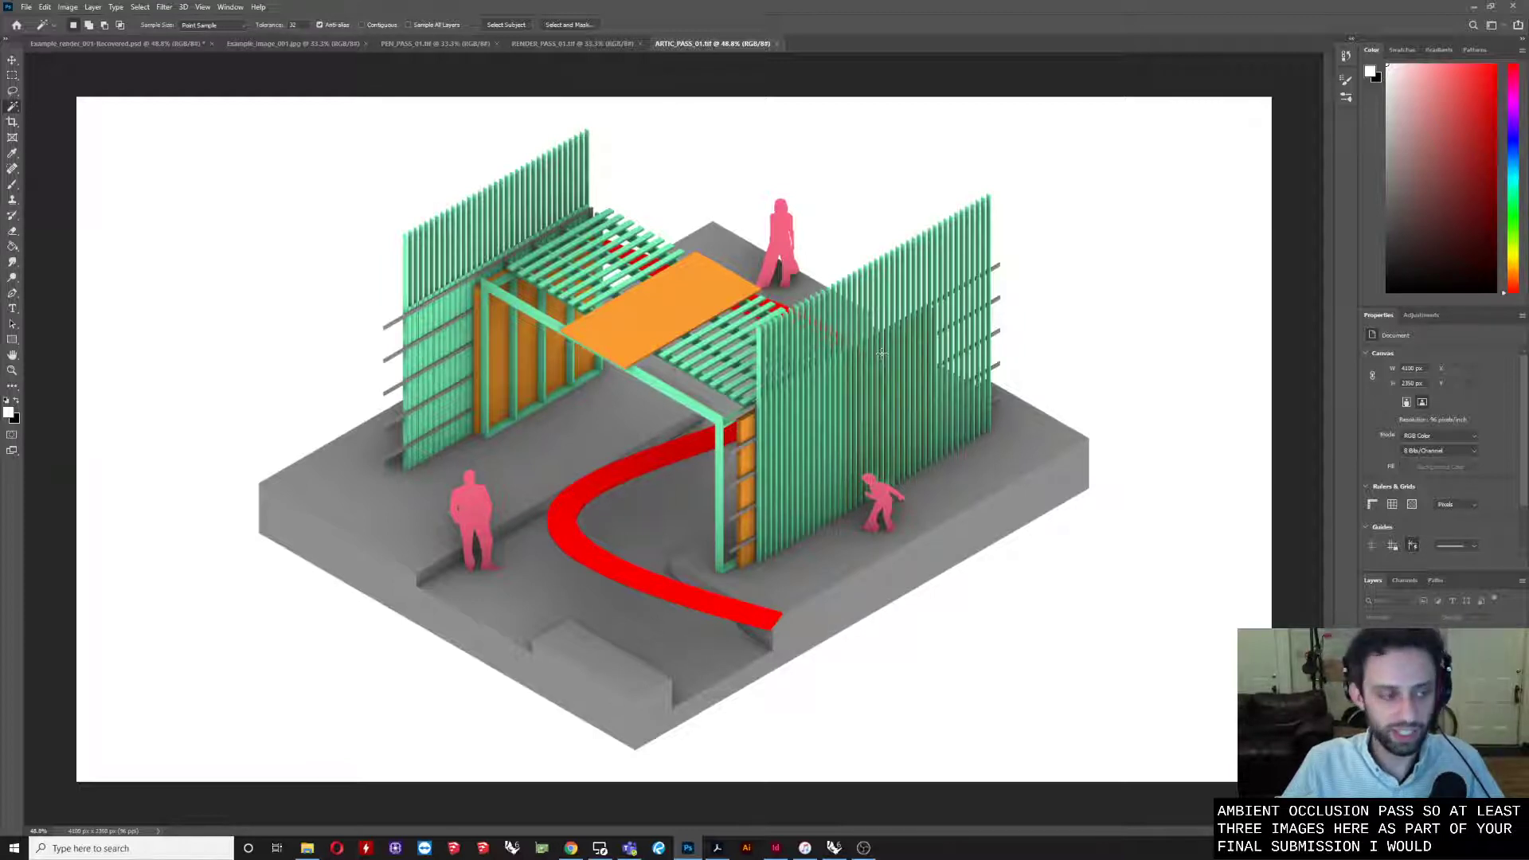
{"action": "left_click", "coordinate": [308, 45]}
{"action": "scroll", "coordinate": [763, 418], "scroll_direction": "up", "scroll_amount": 3}
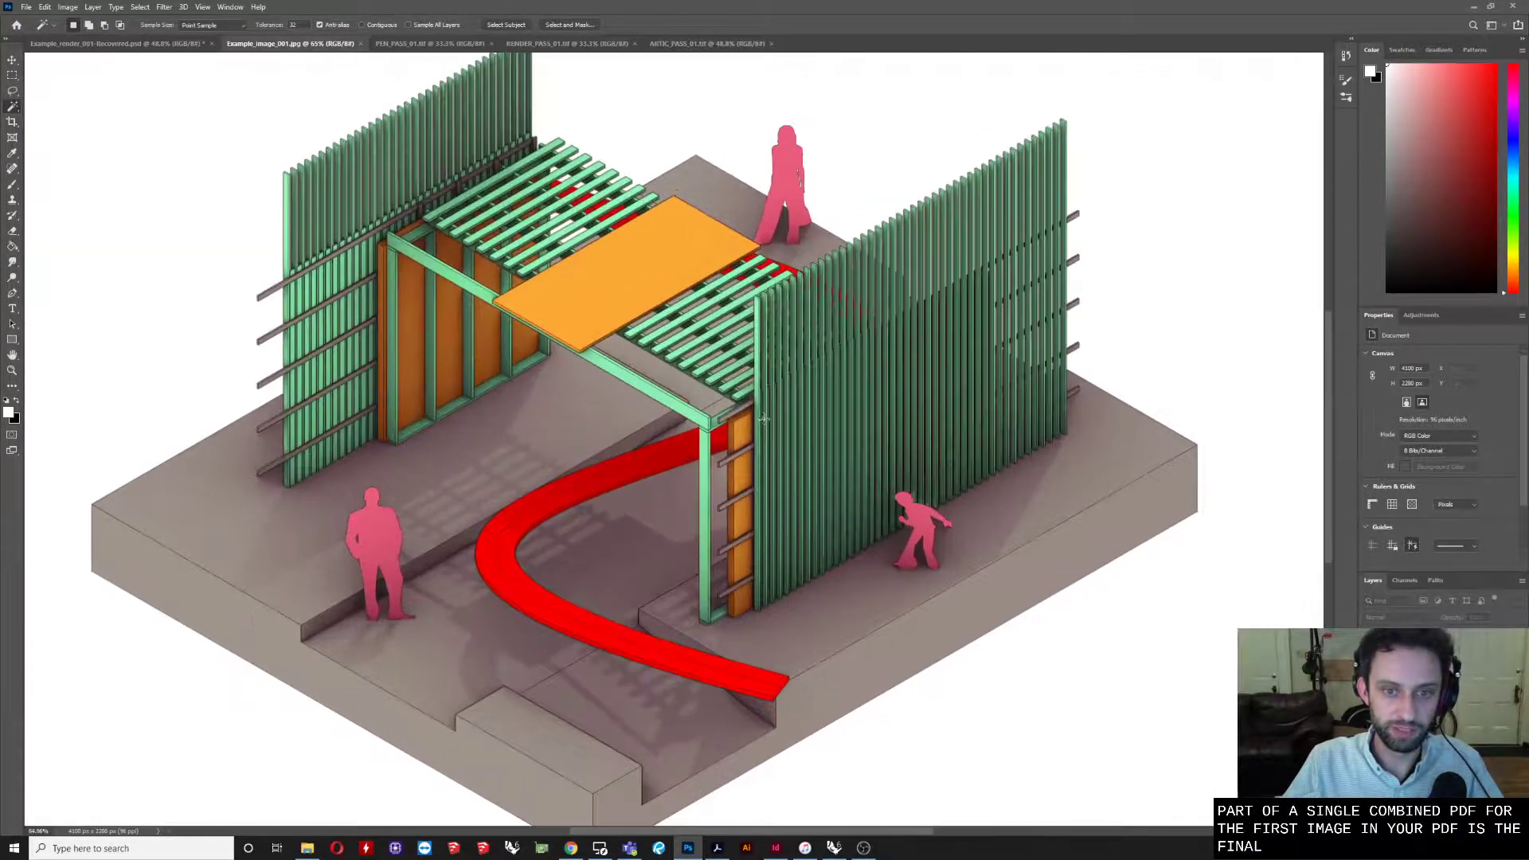
{"action": "scroll", "coordinate": [763, 419], "scroll_direction": "down", "scroll_amount": 1}
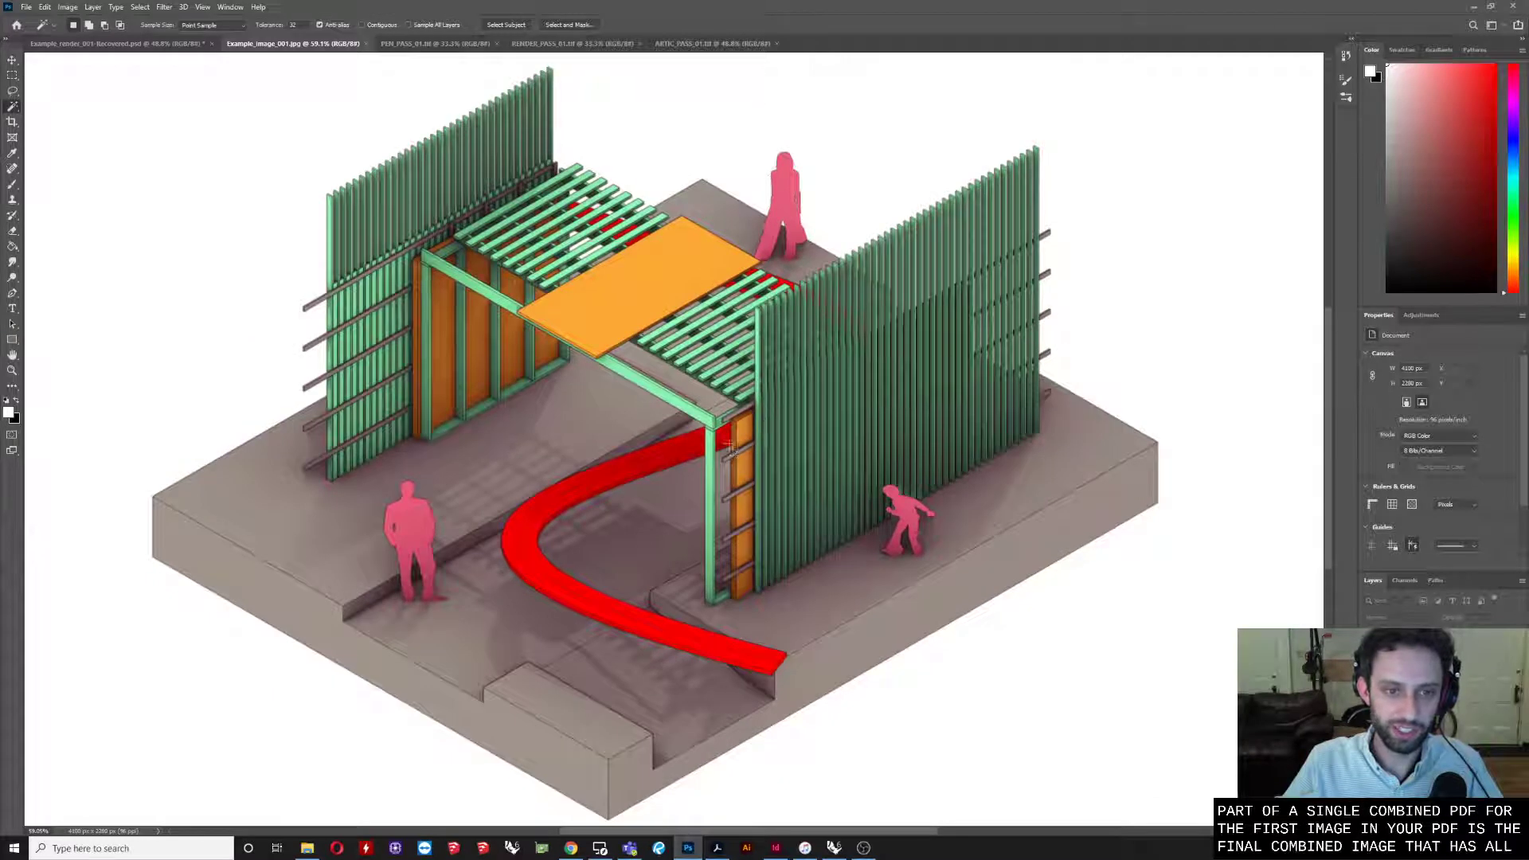
{"action": "left_click", "coordinate": [408, 43]}
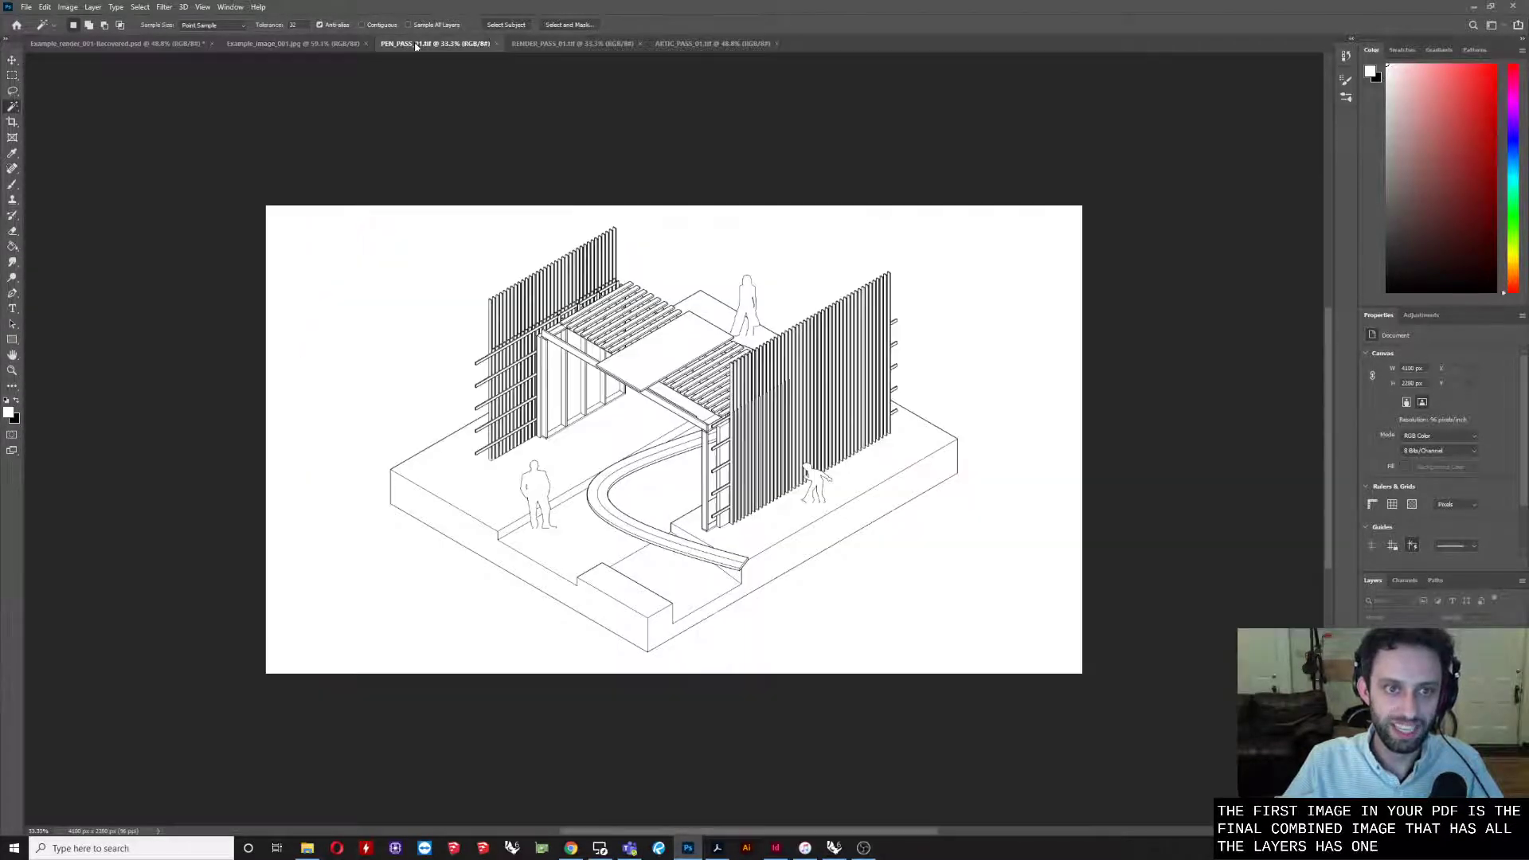
{"action": "left_click", "coordinate": [548, 44]}
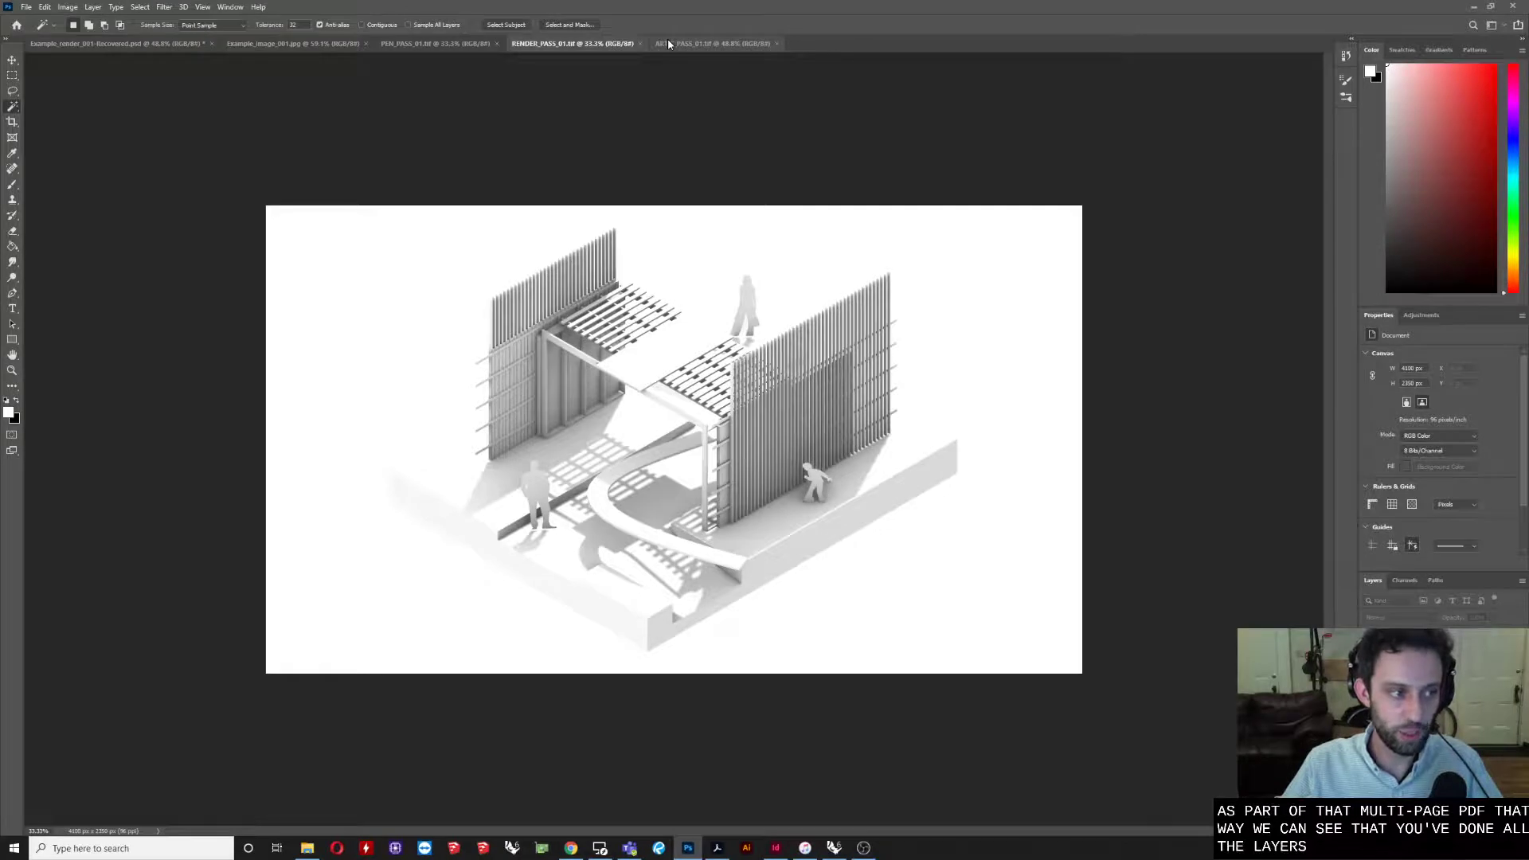
{"action": "left_click", "coordinate": [668, 40]}
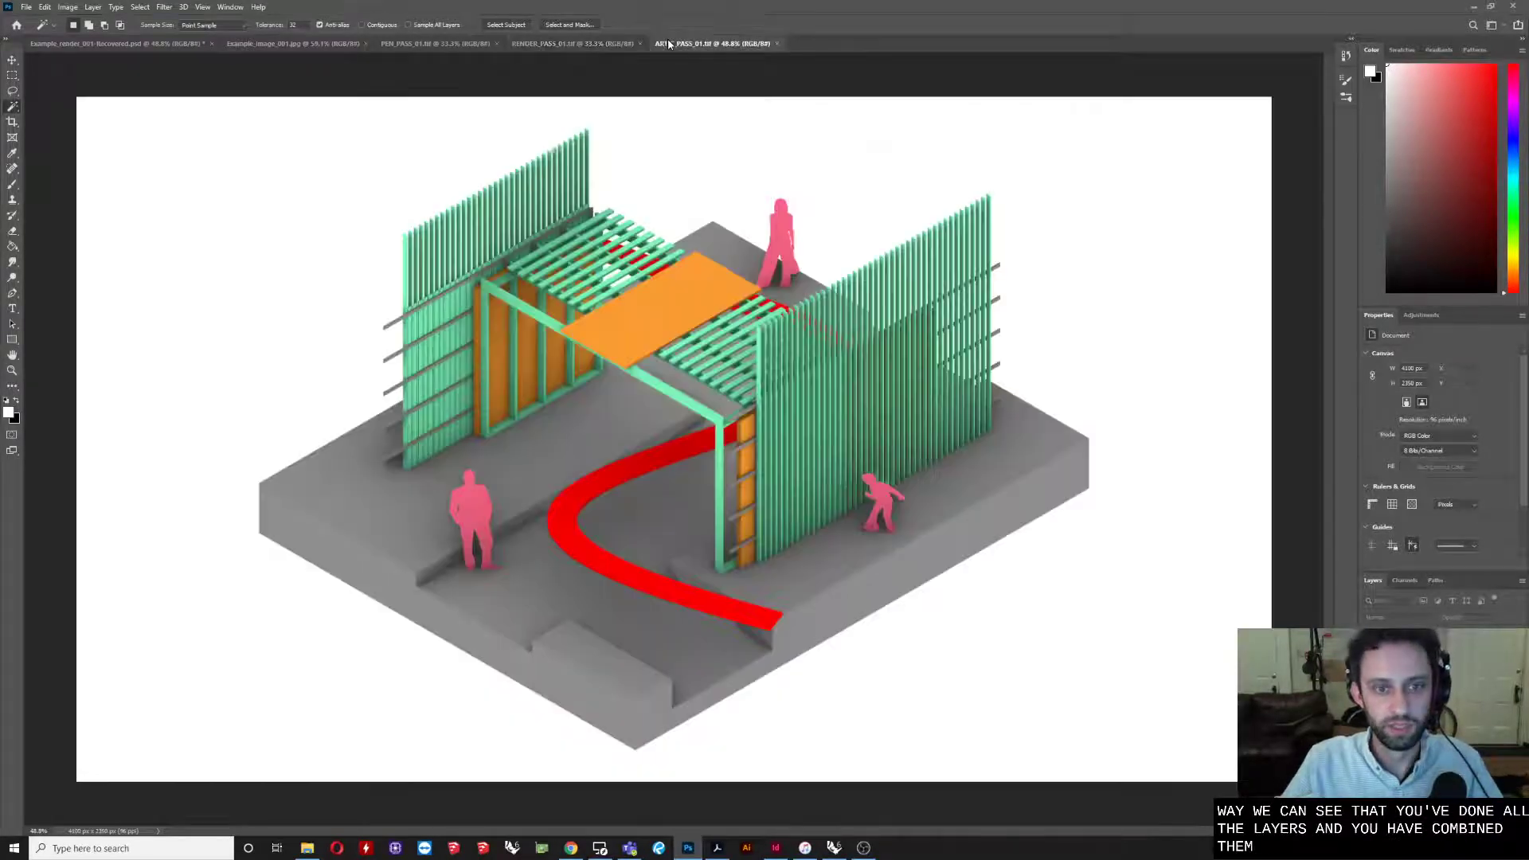
Copy the shadow image from RENDER_PASS_01 into ARTIC_PASS_01 as a new layer and align it with the canvas
{"action": "left_click", "coordinate": [606, 43]}
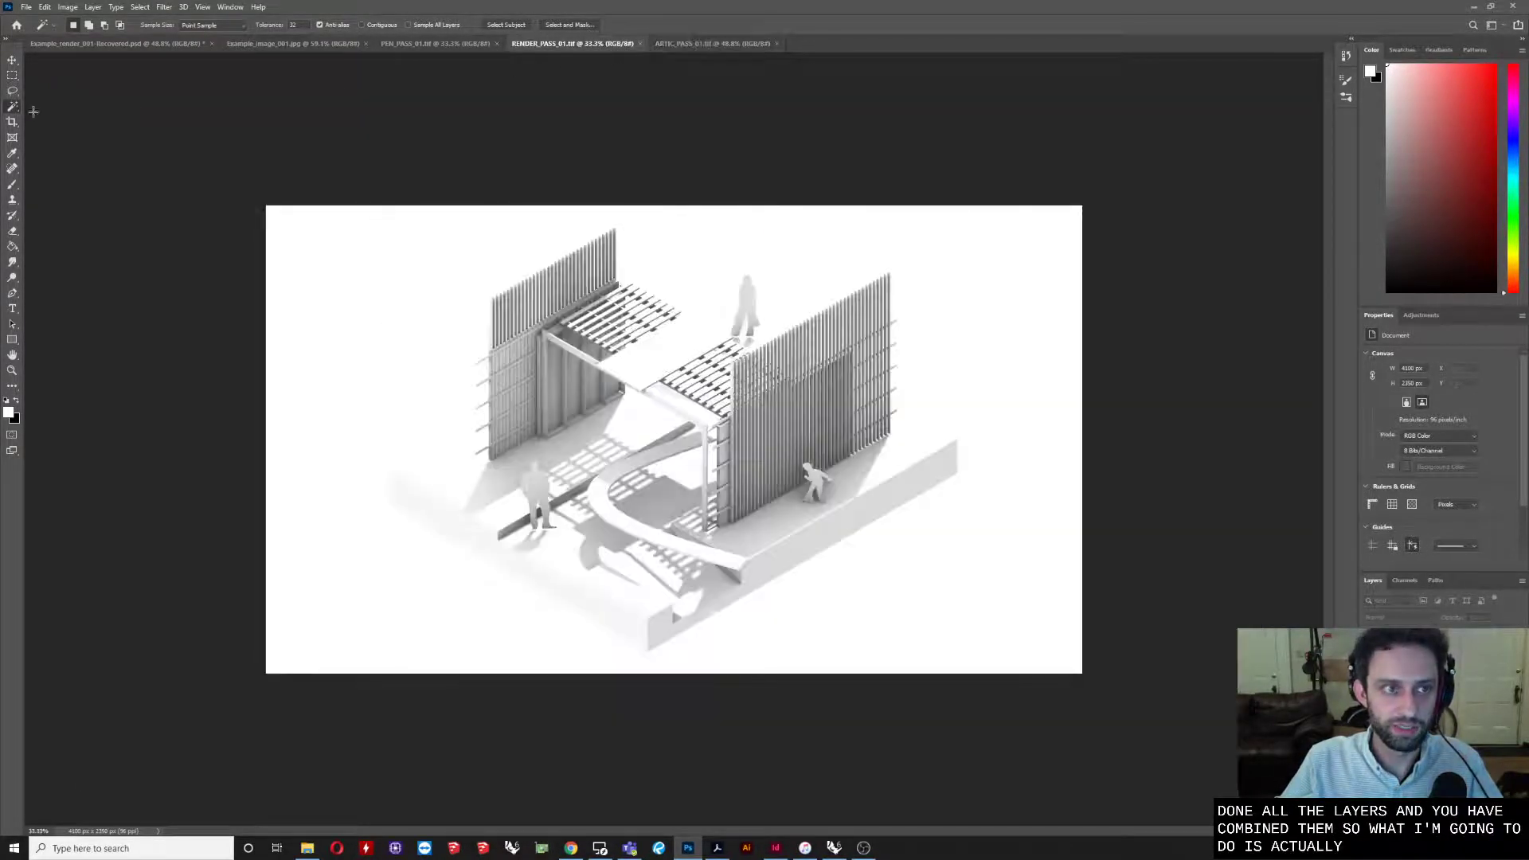
{"action": "left_click", "coordinate": [11, 67]}
{"action": "left_click_drag", "start_coordinate": [733, 396], "coordinate": [863, 519]}
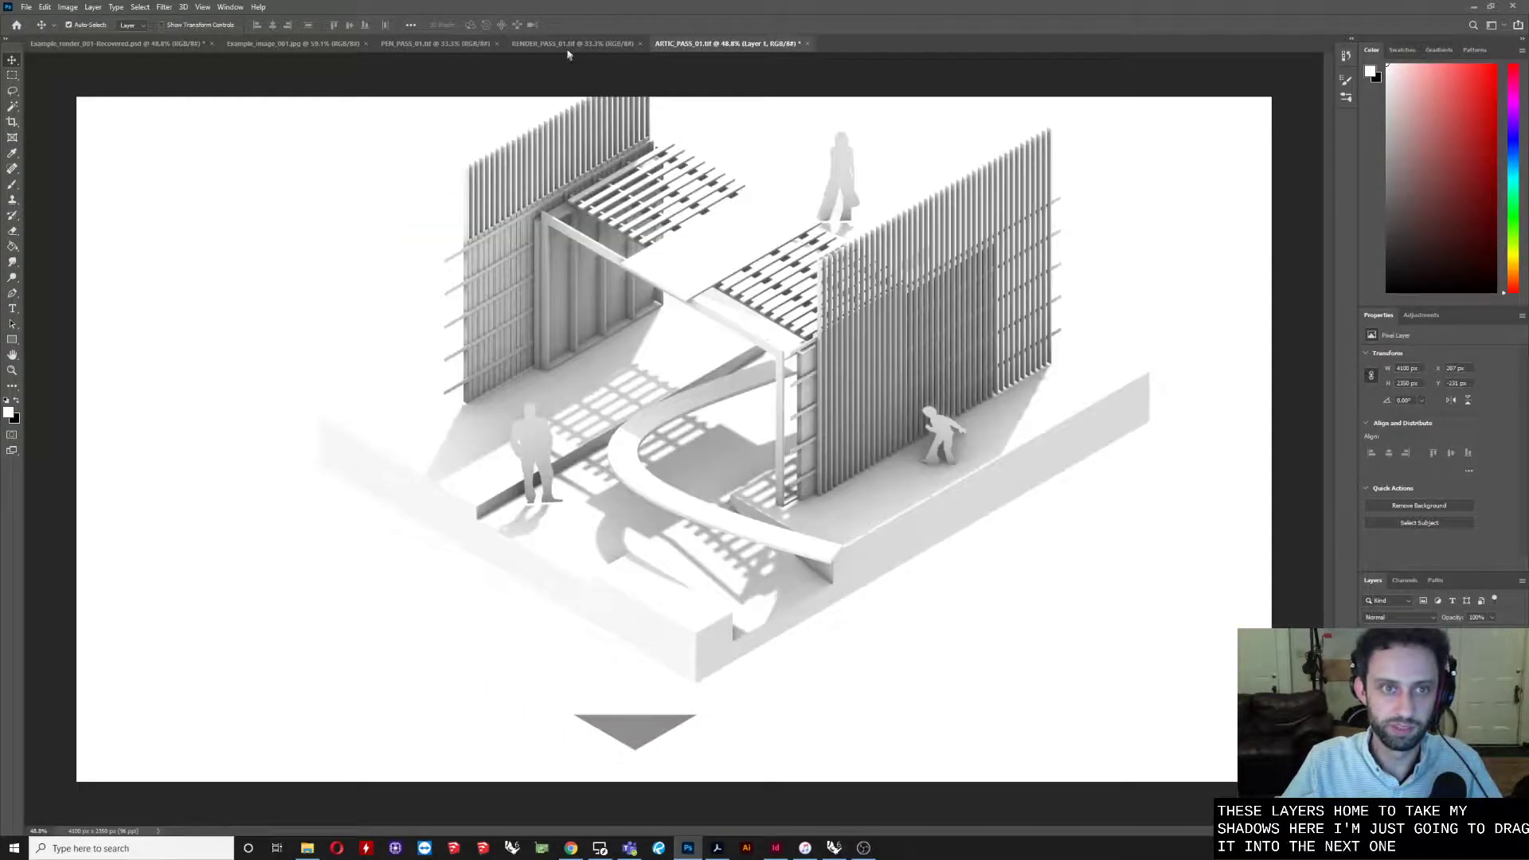
{"action": "left_click_drag", "start_coordinate": [862, 452], "coordinate": [817, 514]}
Copy the line work from PEN_PASS_01 into ARTIC_PASS_01 as a top layer and align it with the canvas
{"action": "left_click", "coordinate": [460, 45]}
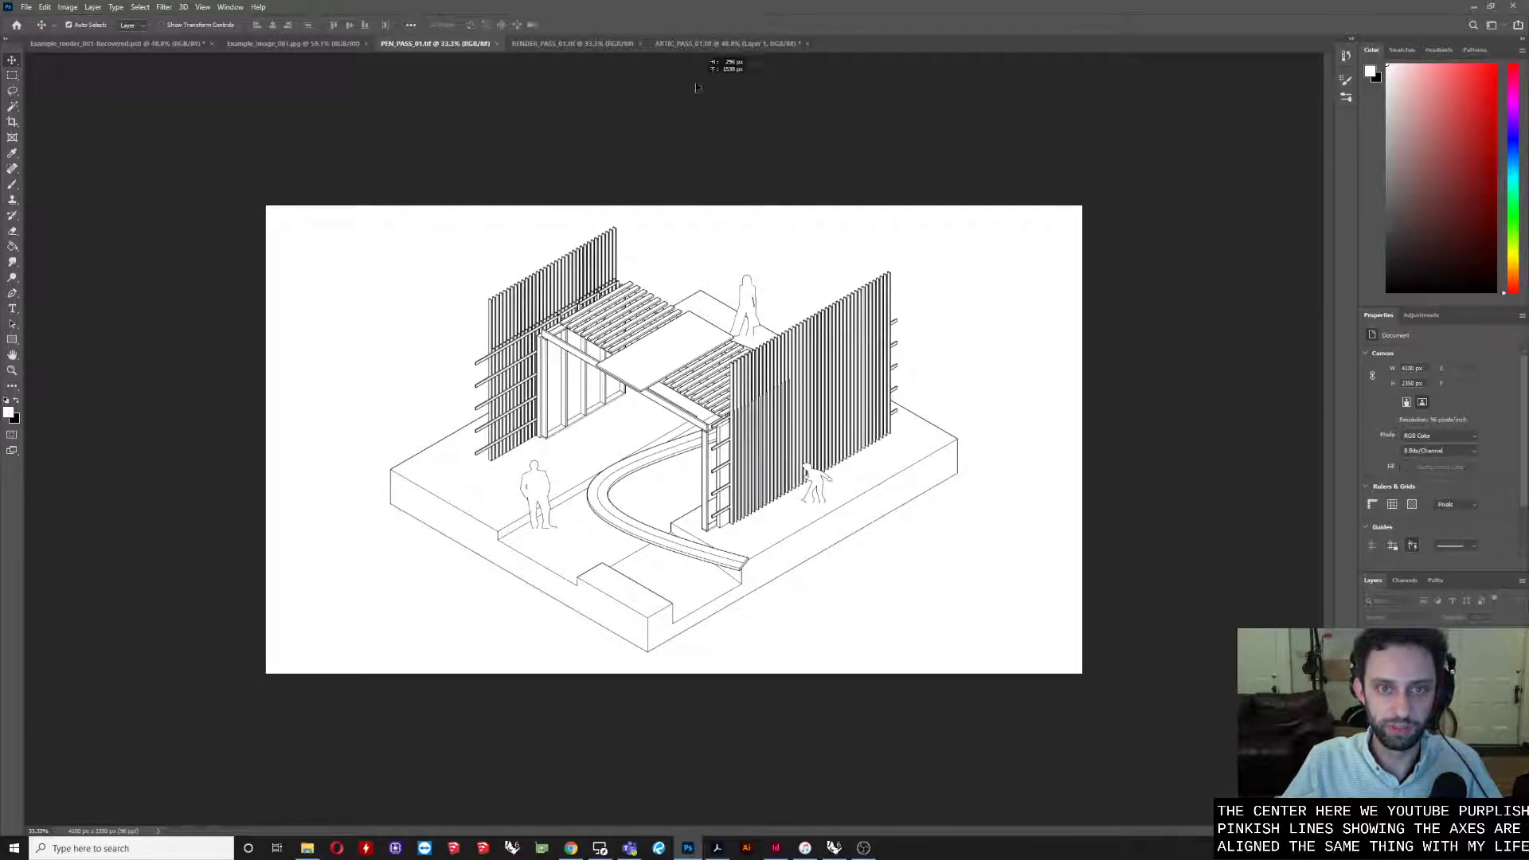
{"action": "left_click", "coordinate": [703, 46]}
{"action": "mouse_move", "coordinate": [658, 369]}
{"action": "left_mouse_down"}
{"action": "mouse_move", "coordinate": [718, 359]}
{"action": "mouse_move", "coordinate": [719, 393]}
{"action": "mouse_move", "coordinate": [757, 406]}
{"action": "left_mouse_up"}
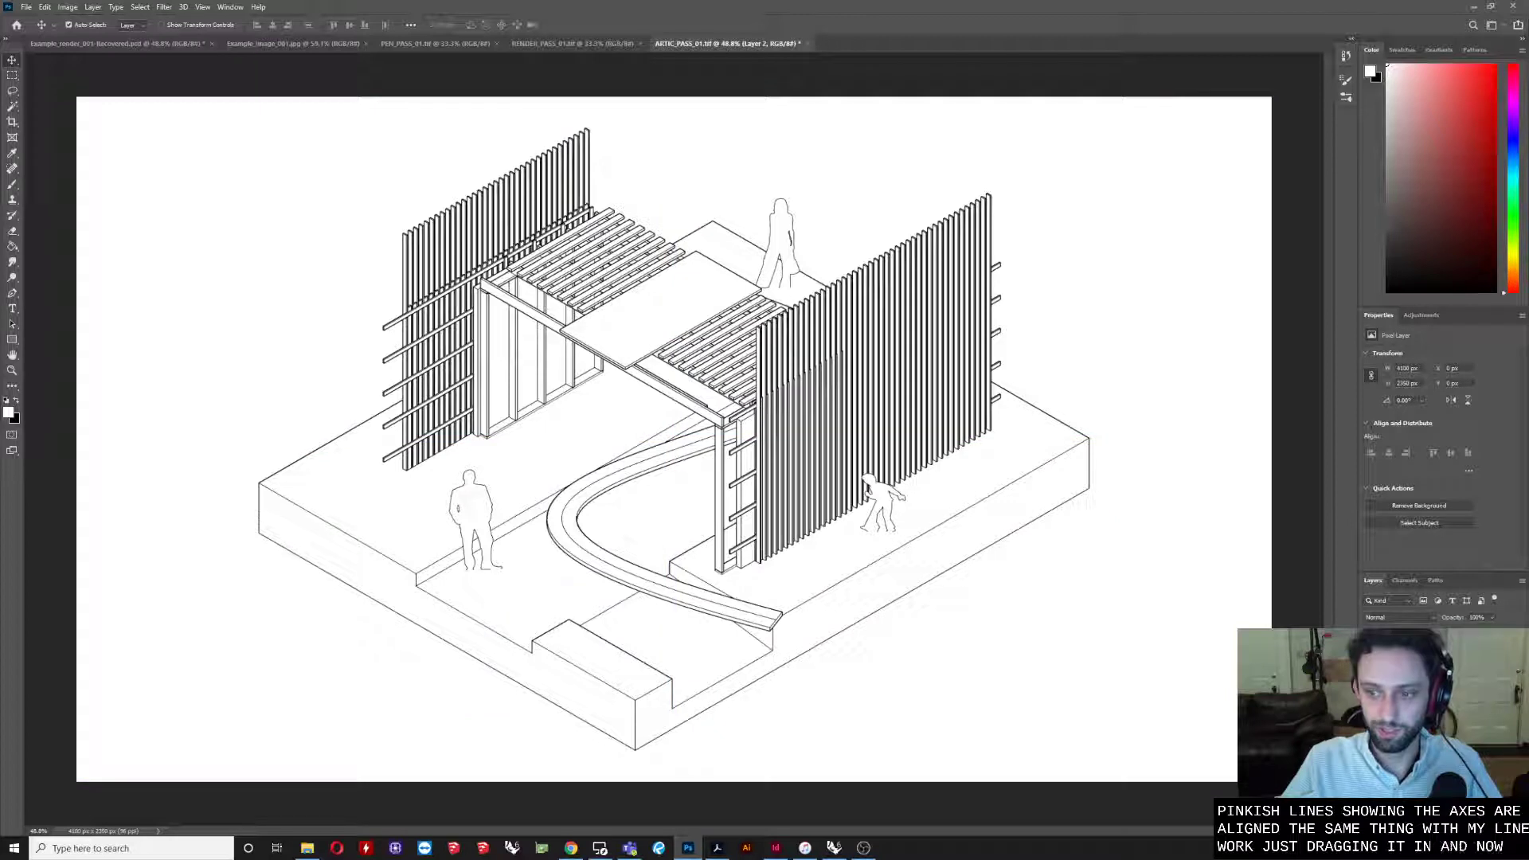
Set the blend mode of both the shadow and line work layers to Multiply
{"action": "left_click", "coordinate": [1418, 689], "text": "shift"}
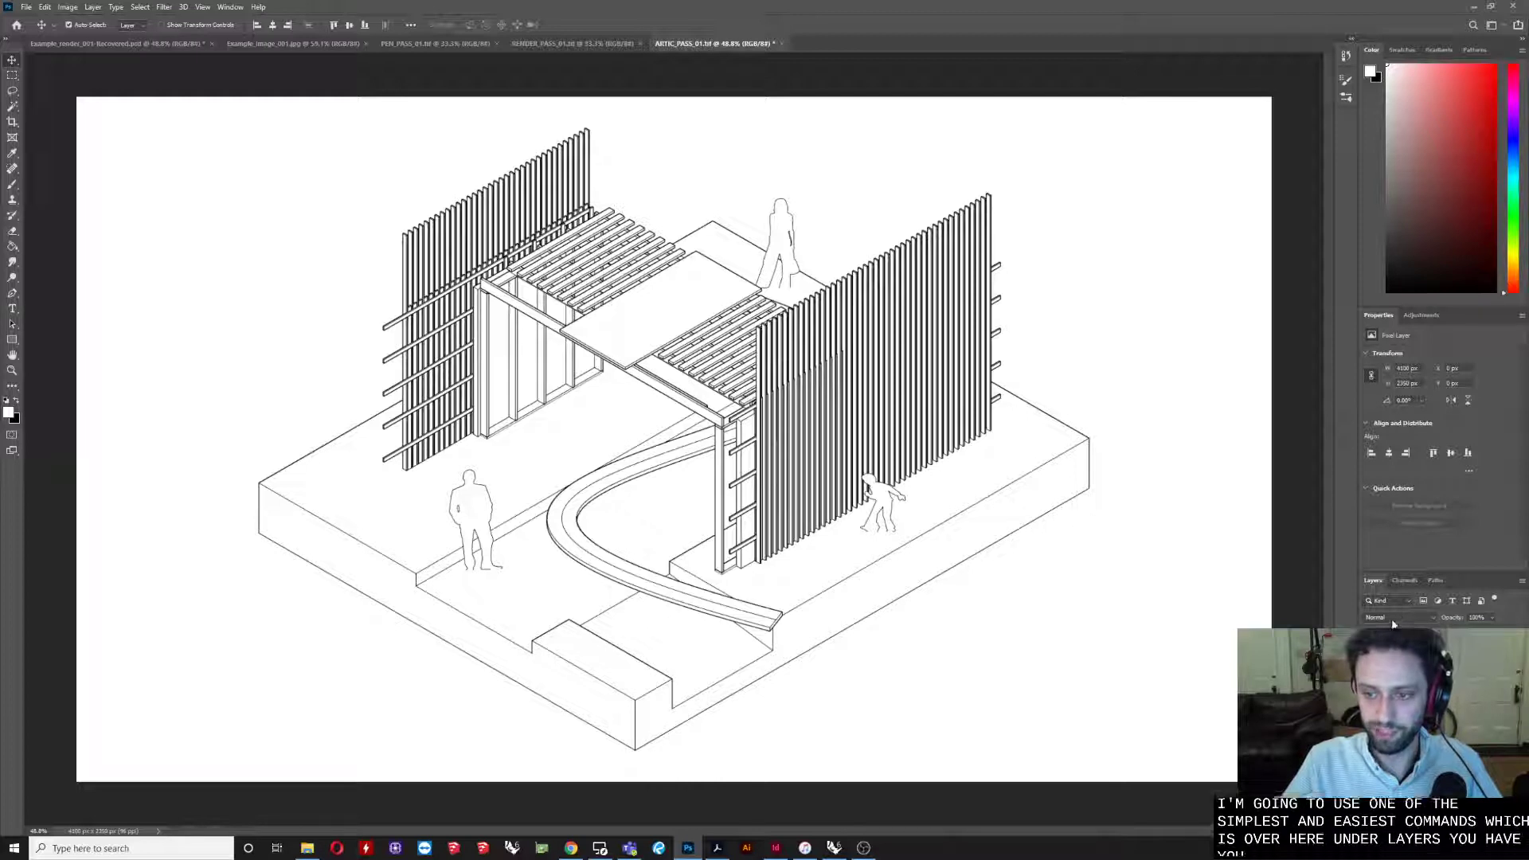
{"action": "left_click", "coordinate": [1393, 621]}
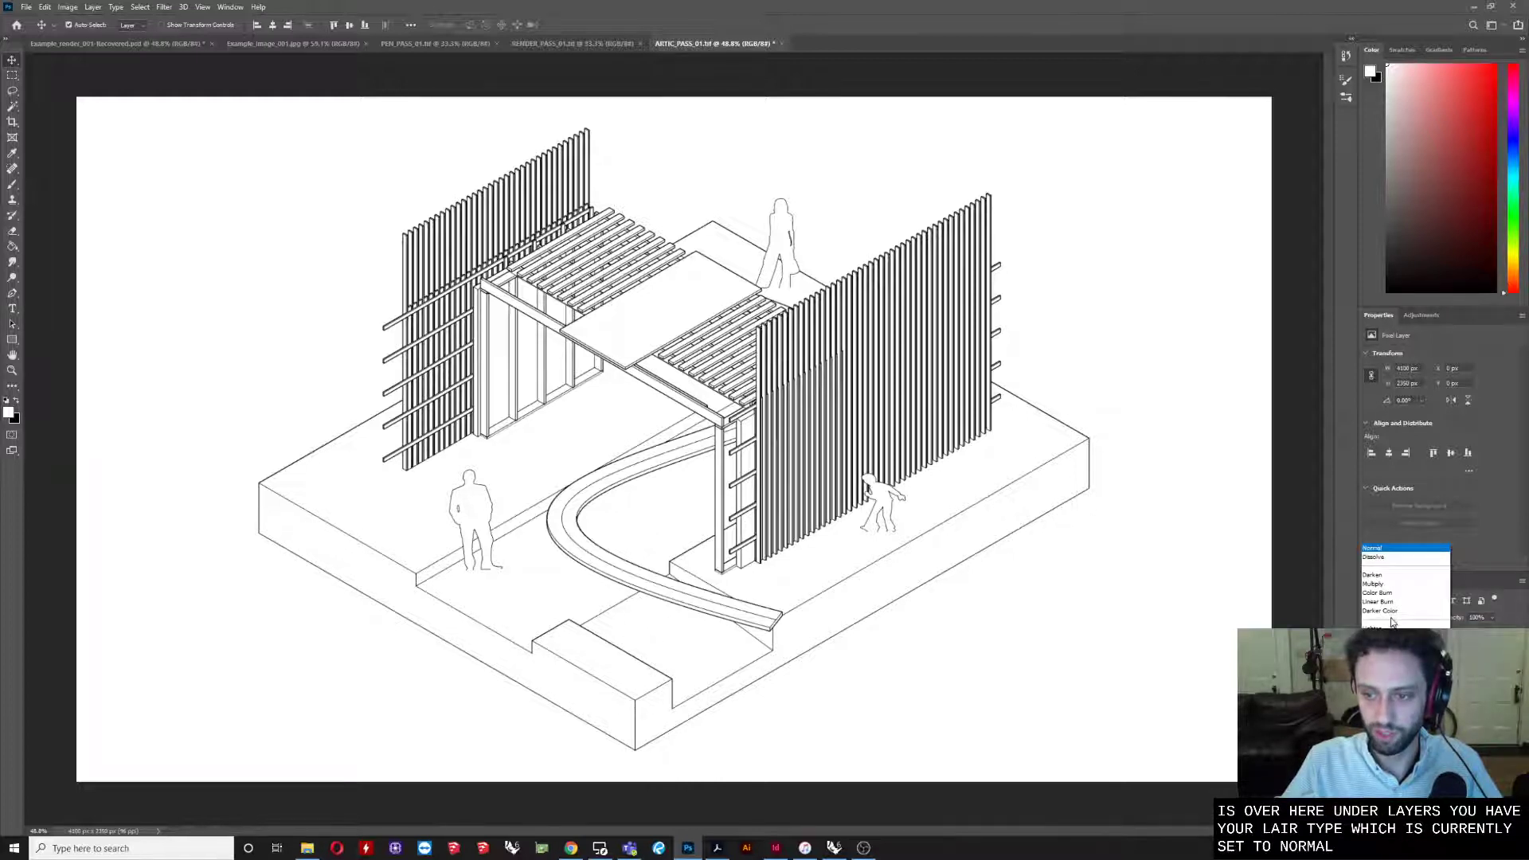
{"action": "left_click", "coordinate": [1373, 584]}
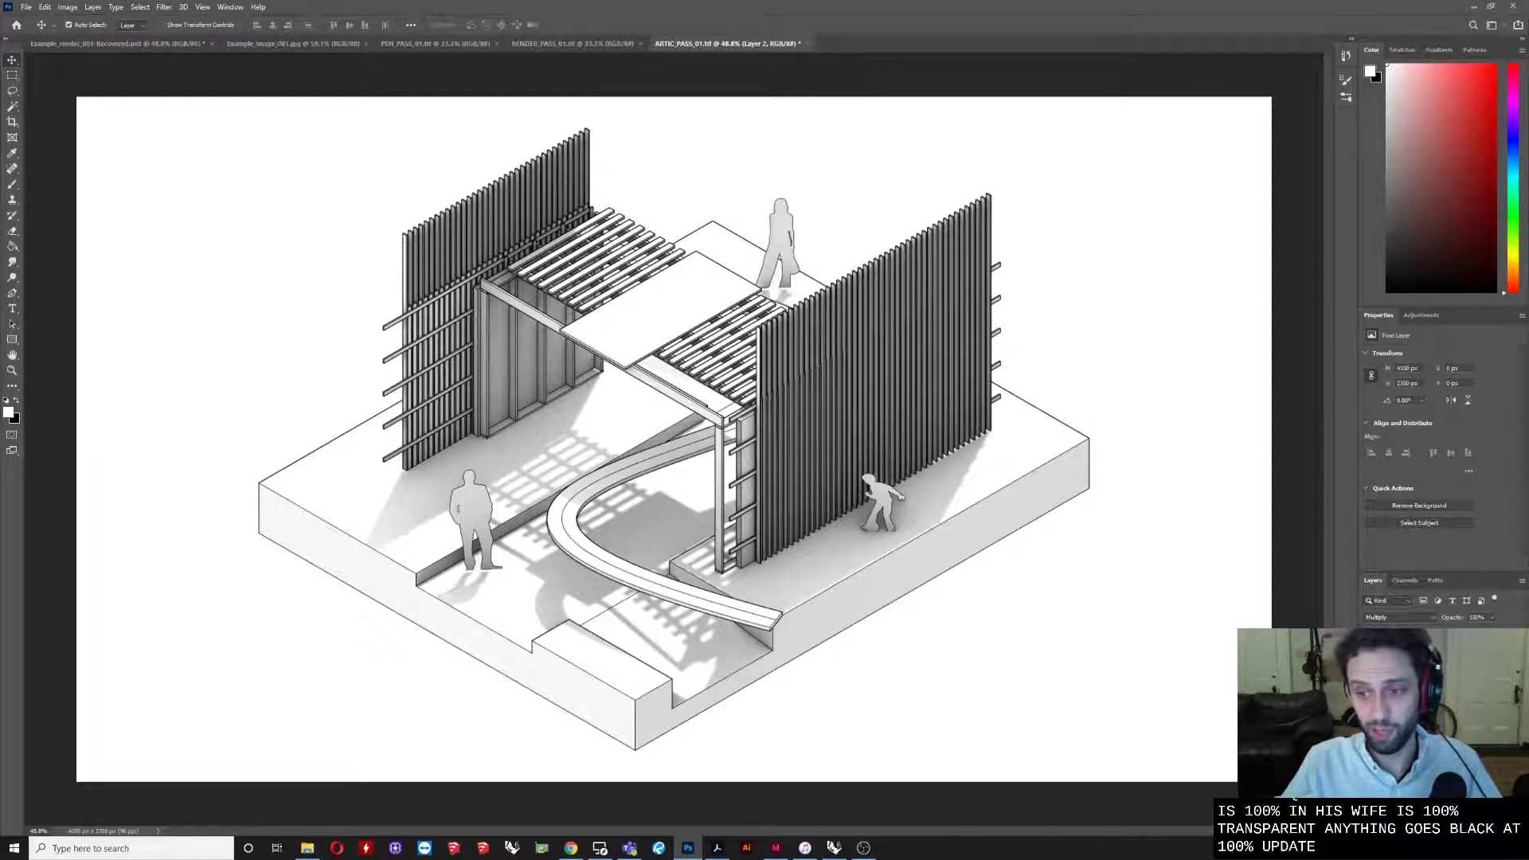
Toggle the visibility of the color, shadow and line work layers to compare what each contributes in Multiply mode
{"action": "key", "text": "ctrl+z"}
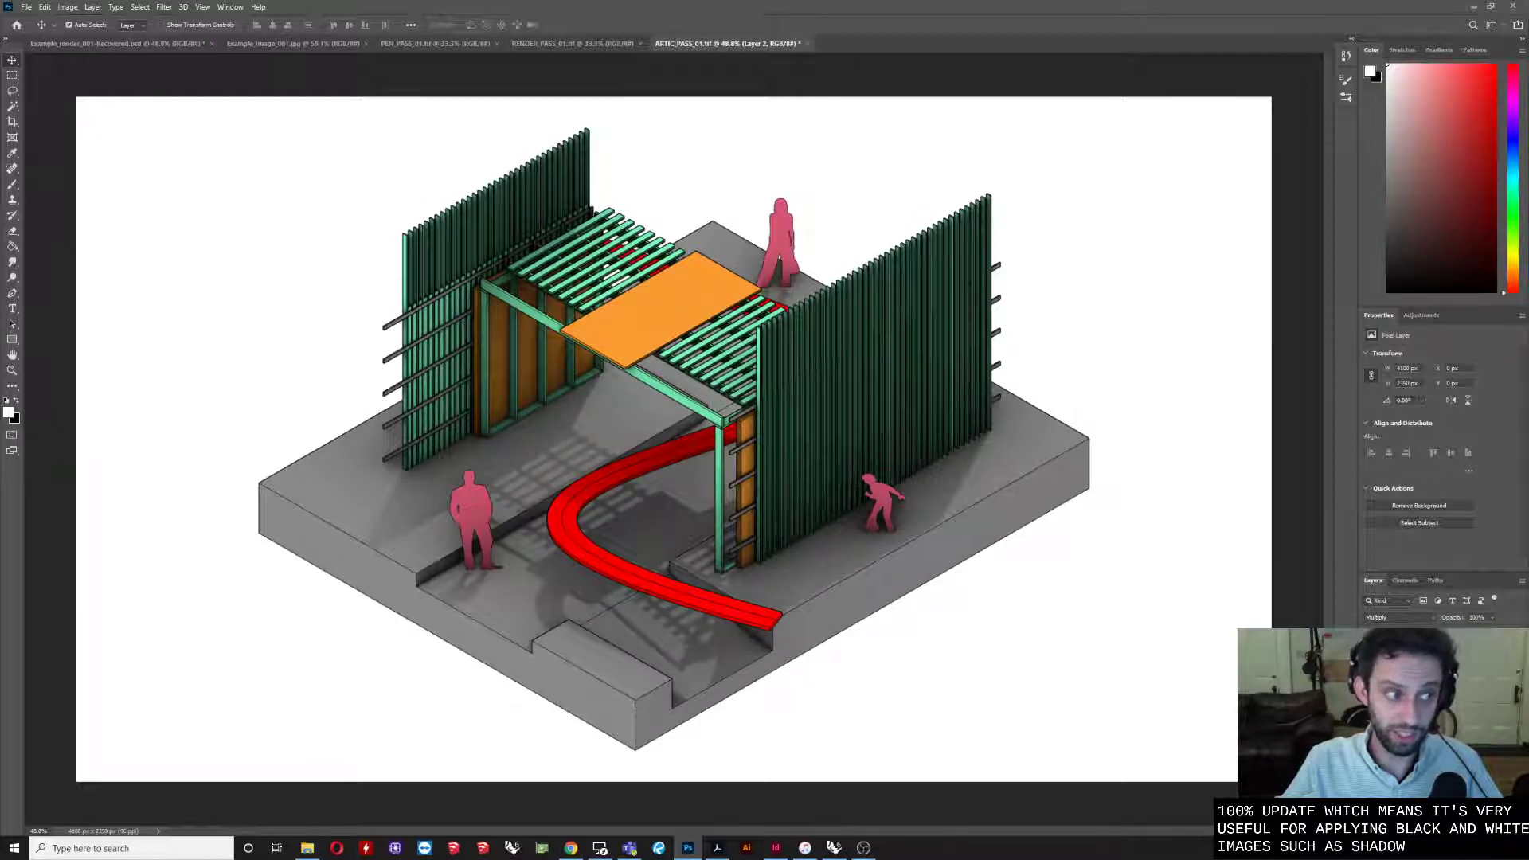
{"action": "key", "text": "ctrl+comma"}
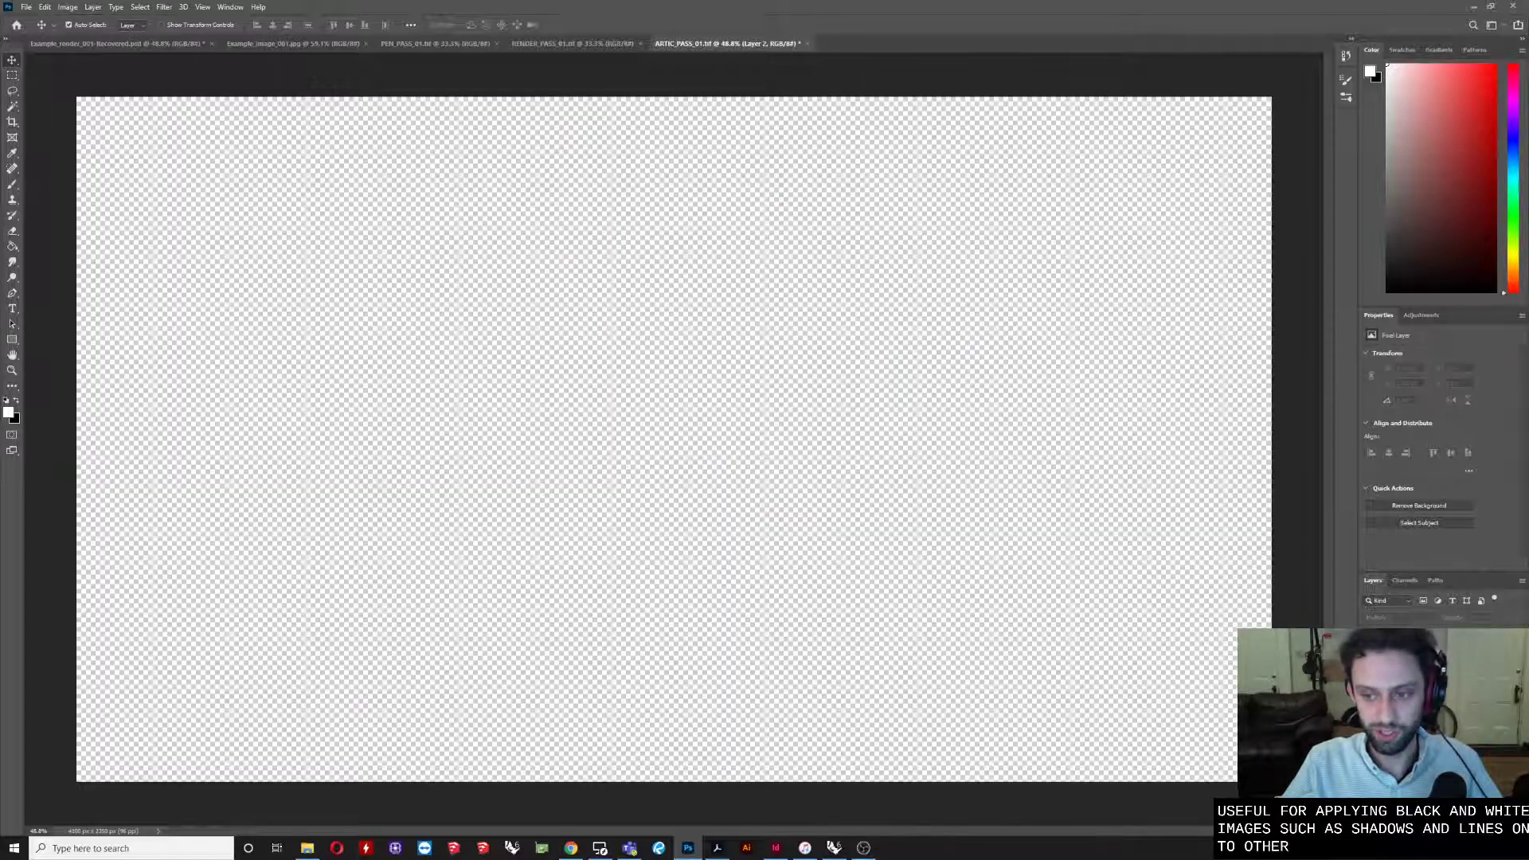
{"action": "key", "text": "ctrl+z"}
{"action": "key", "text": "ctrl+z"}
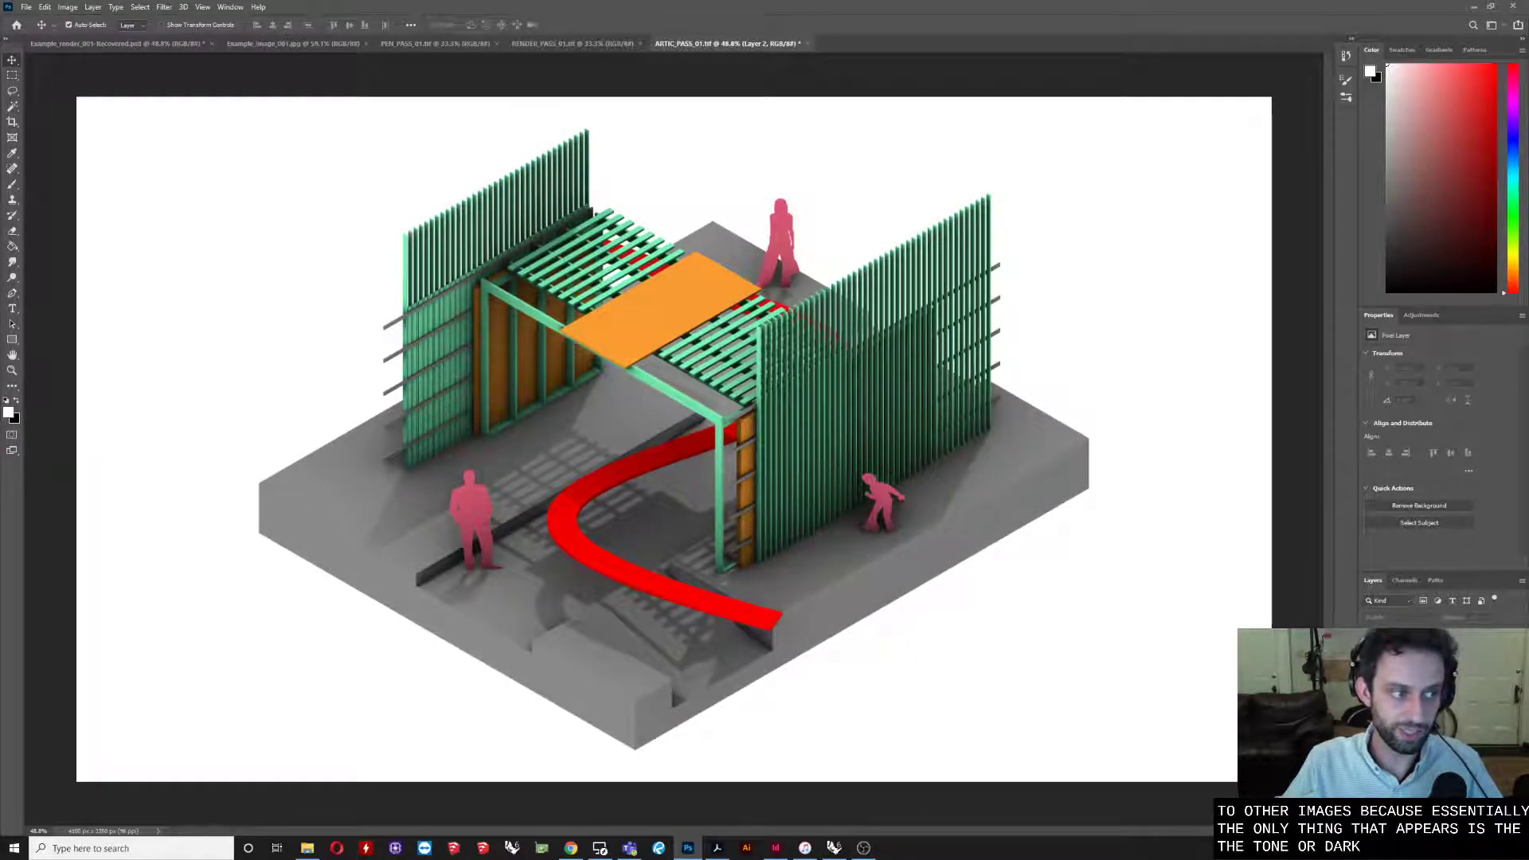
{"action": "key", "text": "ctrl+"}
{"action": "key", "text": "ctrl+"}
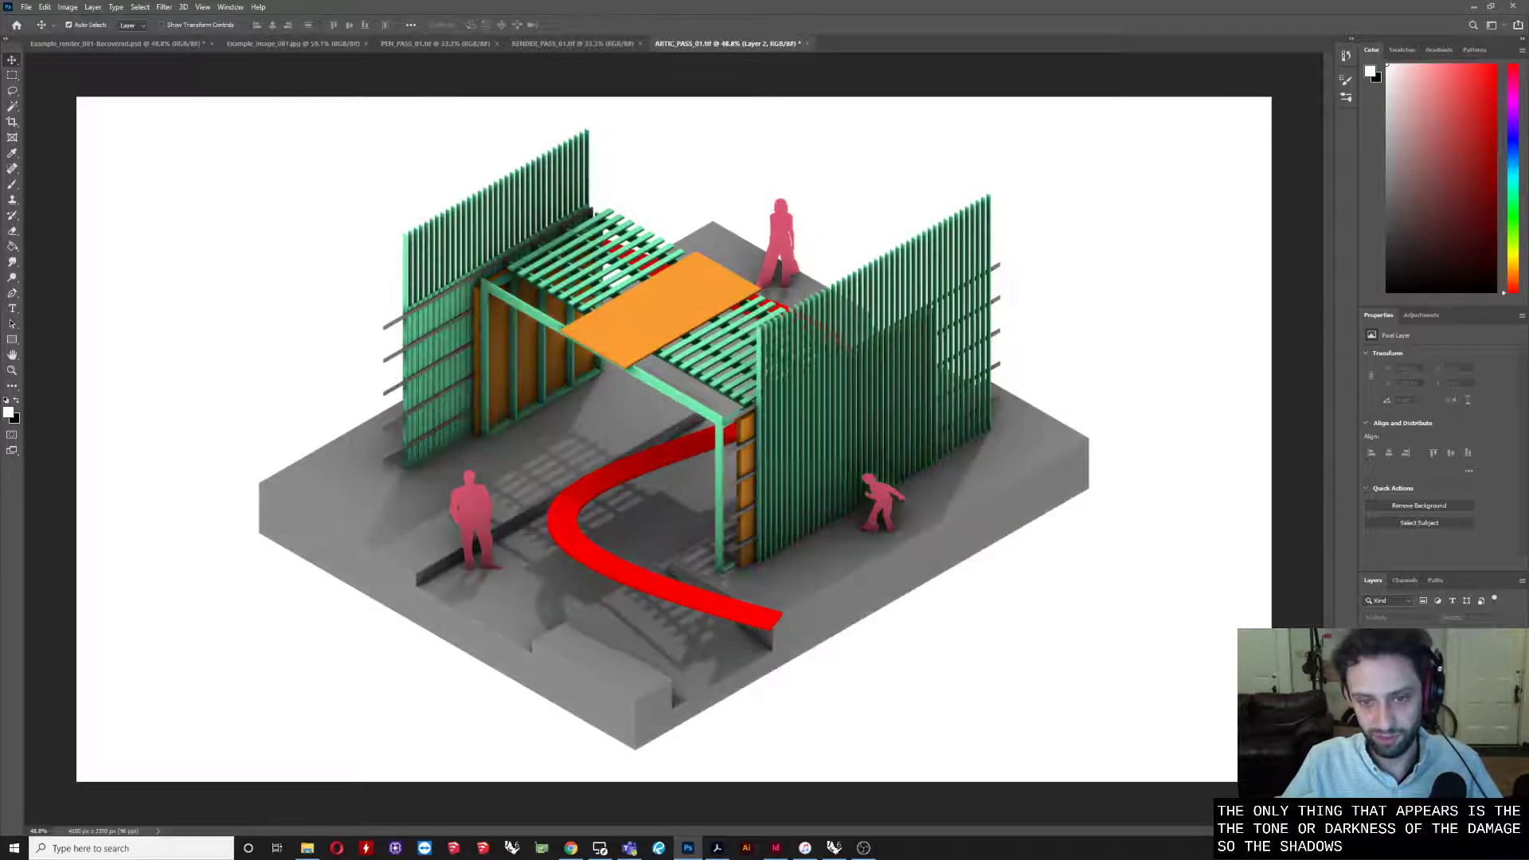
{"action": "key", "text": "ctrl+comma"}
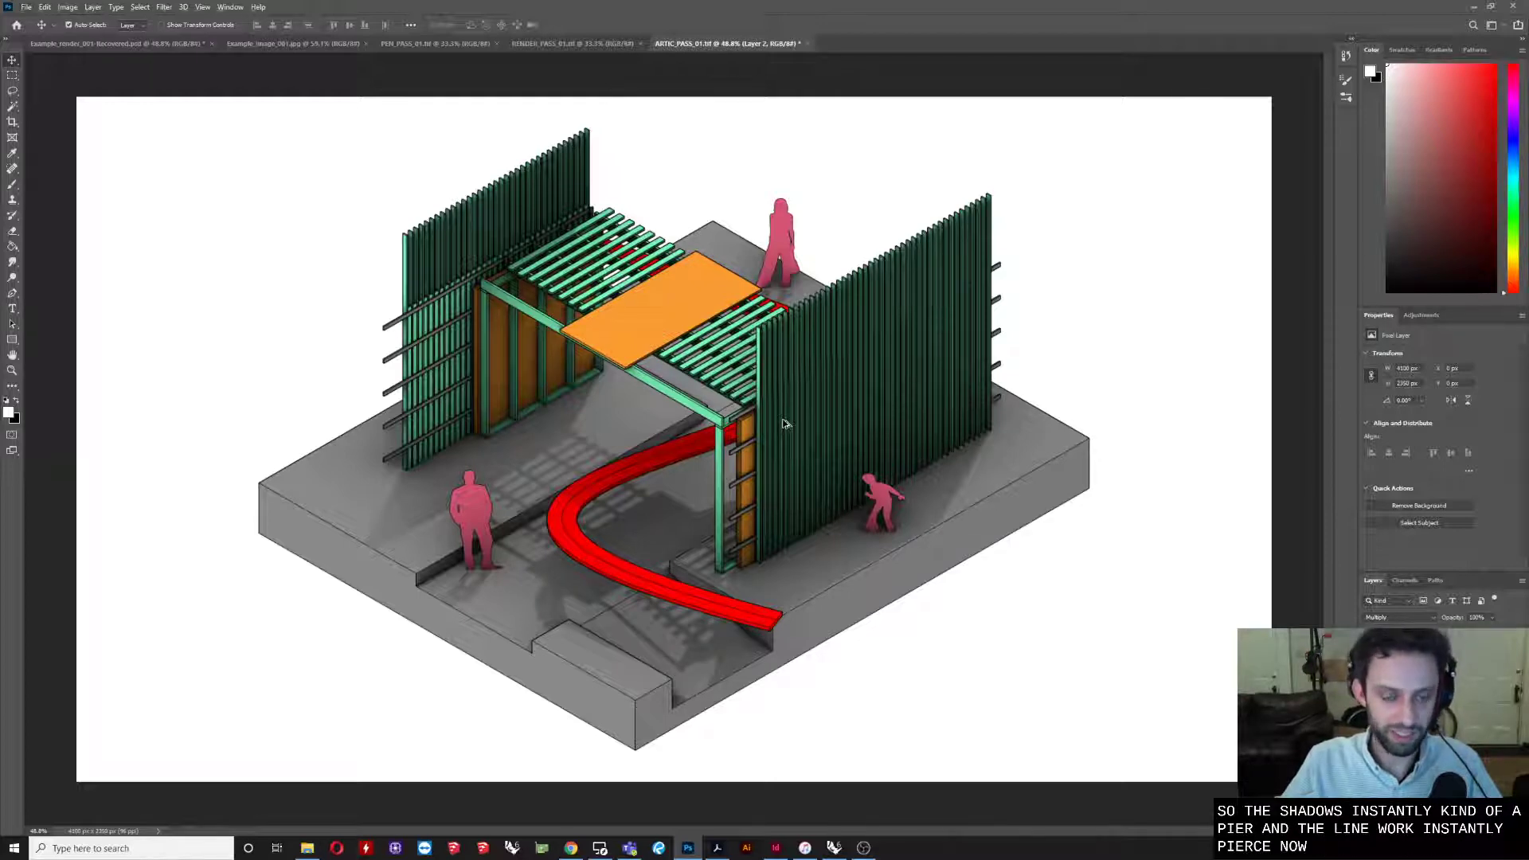
Lower the line work layer's opacity to soften the lines, and reduce the shadow layer's opacity to 34%
{"action": "scroll", "coordinate": [783, 423], "scroll_direction": "up", "scroll_amount": 3}
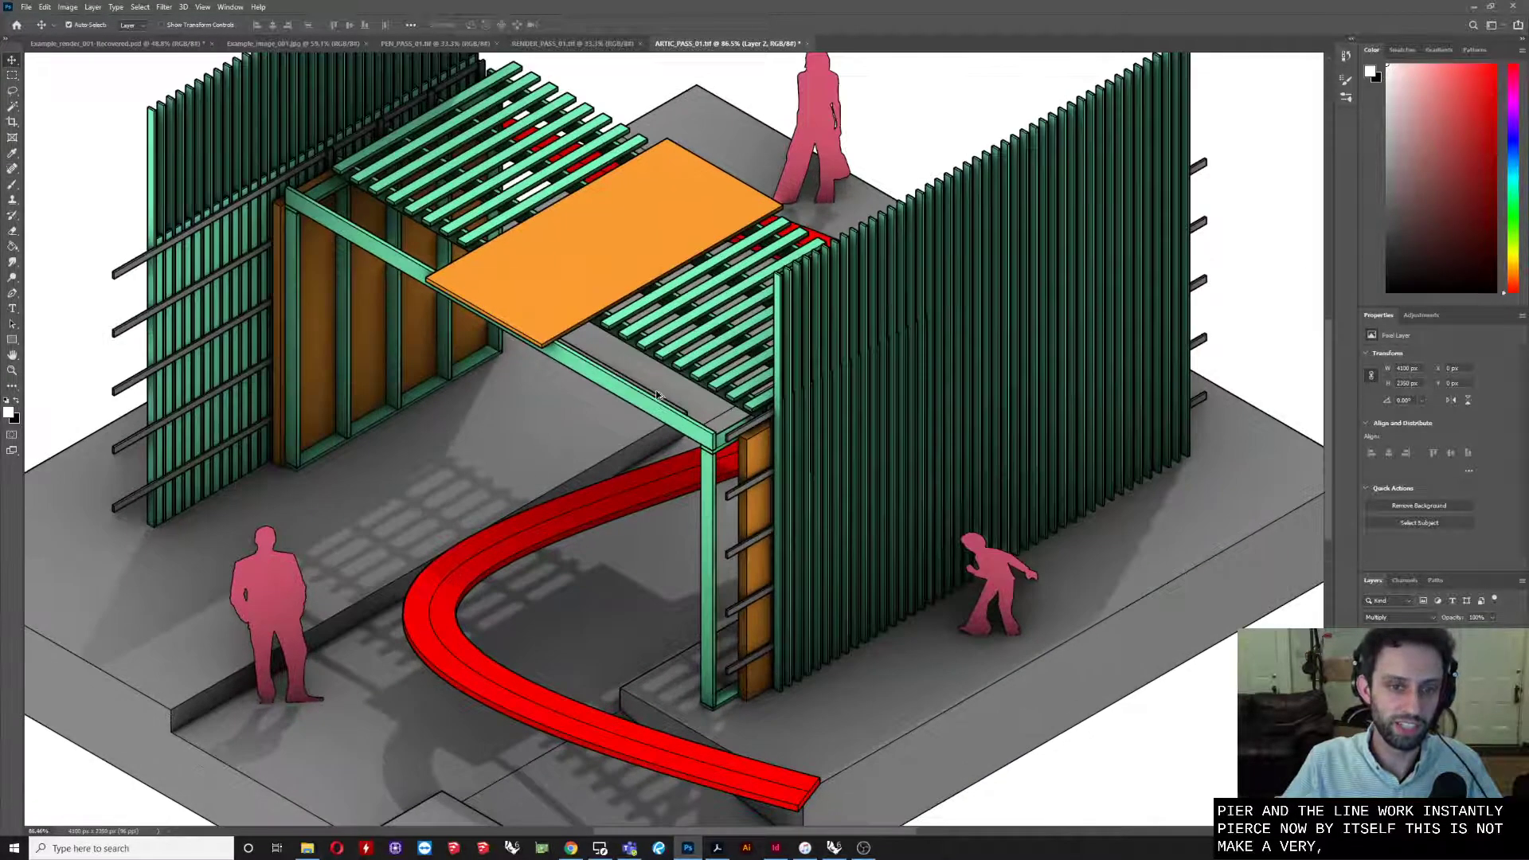
{"action": "scroll", "coordinate": [704, 424], "scroll_direction": "down", "scroll_amount": 1}
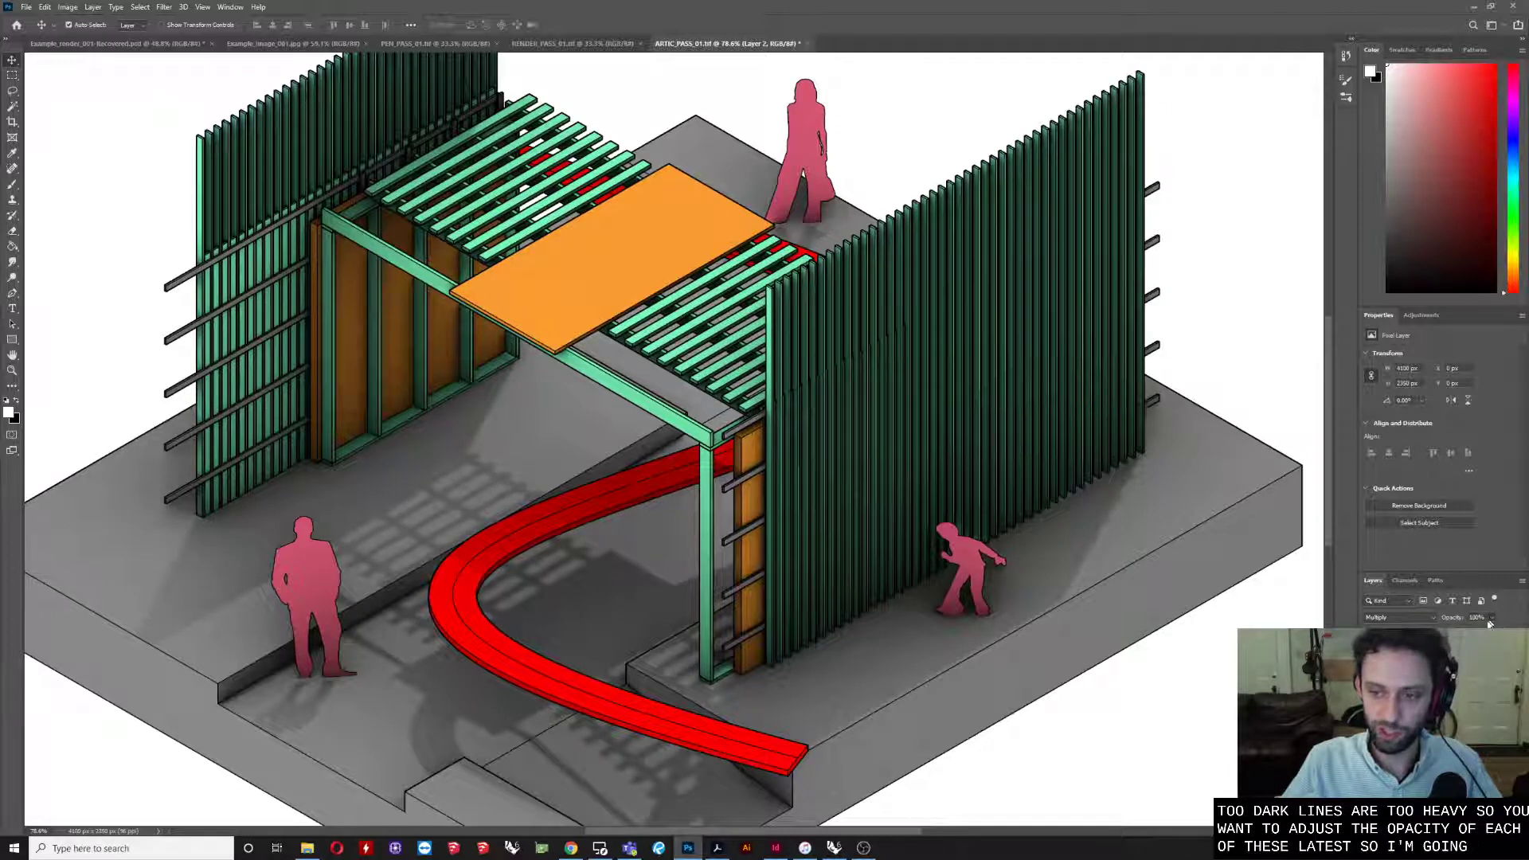
{"action": "left_click_drag", "start_coordinate": [1489, 629], "coordinate": [1453, 629]}
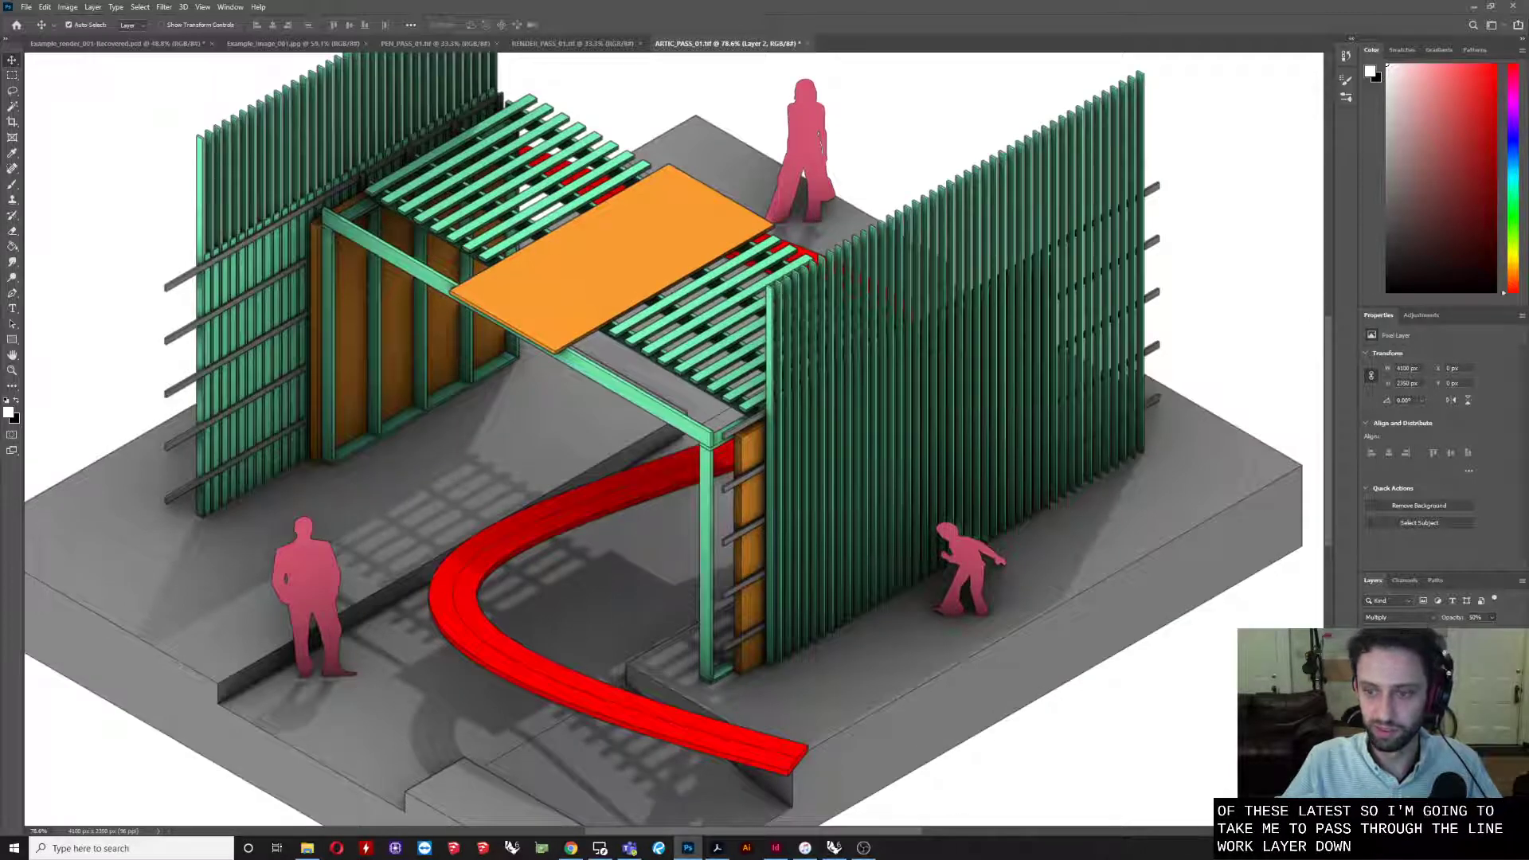
{"action": "left_click", "coordinate": [1494, 622]}
{"action": "left_click_drag", "start_coordinate": [1489, 629], "coordinate": [1442, 629]}
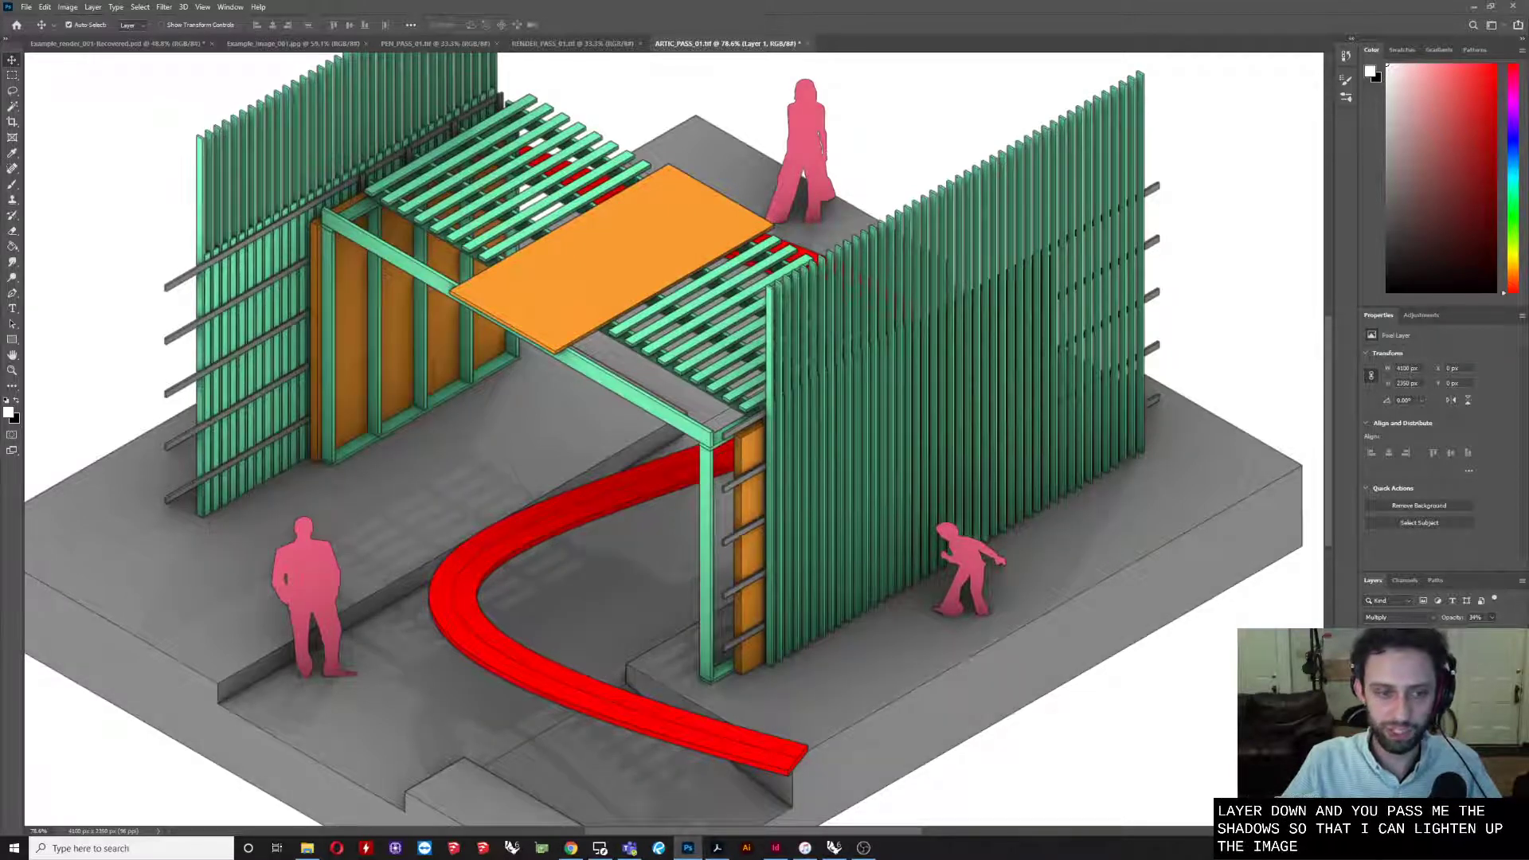
Toggle the shadow layer off and on to compare the whole image with and without the lightened shadows
{"action": "scroll", "coordinate": [636, 593], "scroll_direction": "down", "scroll_amount": 3}
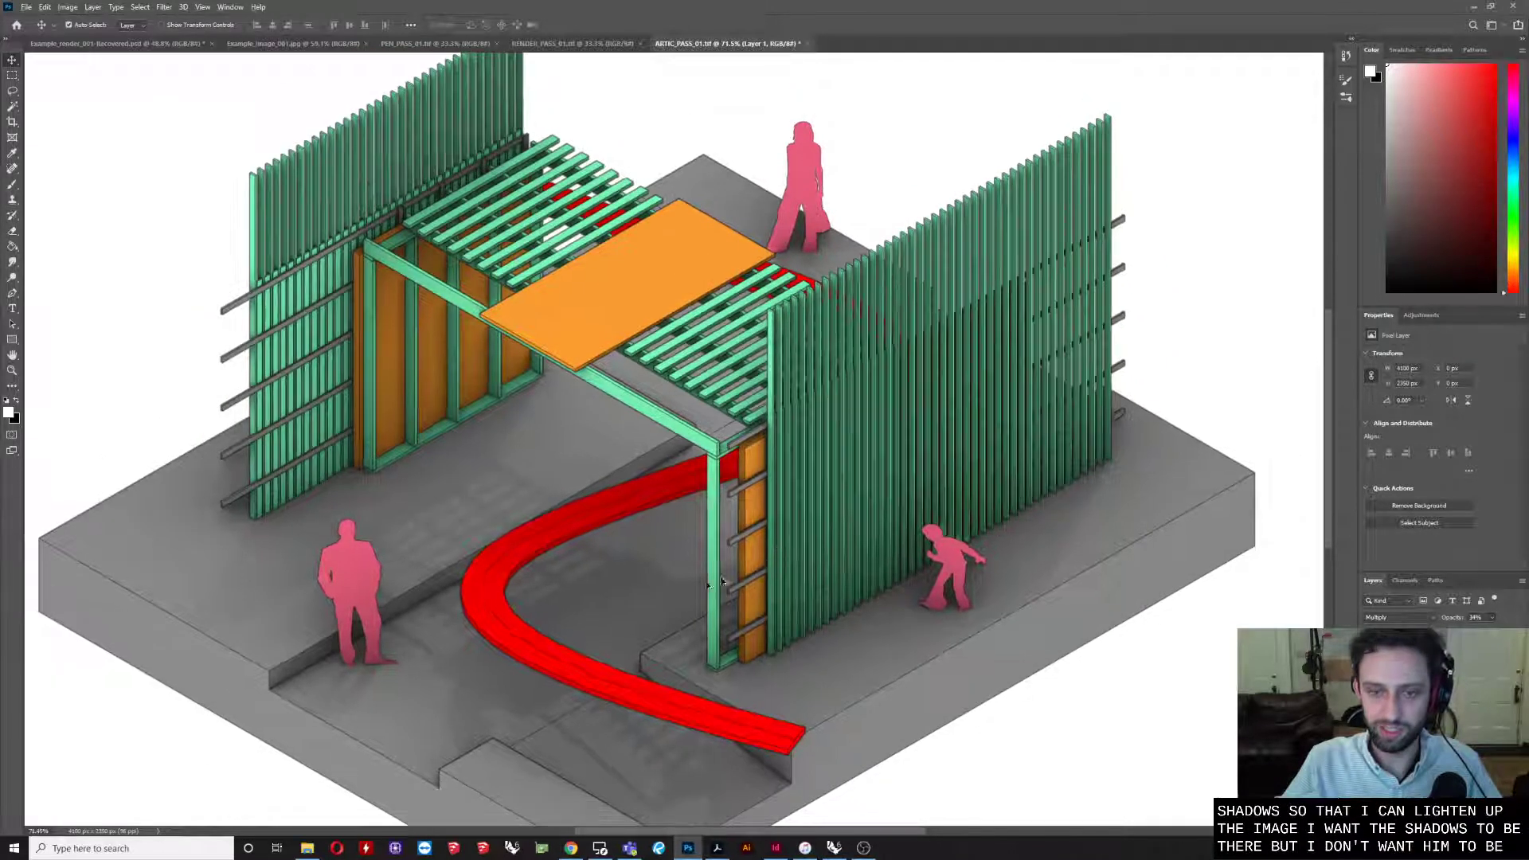
{"action": "scroll", "coordinate": [635, 593], "scroll_direction": "down", "scroll_amount": 1}
{"action": "scroll", "coordinate": [529, 614], "scroll_direction": "up", "scroll_amount": 1}
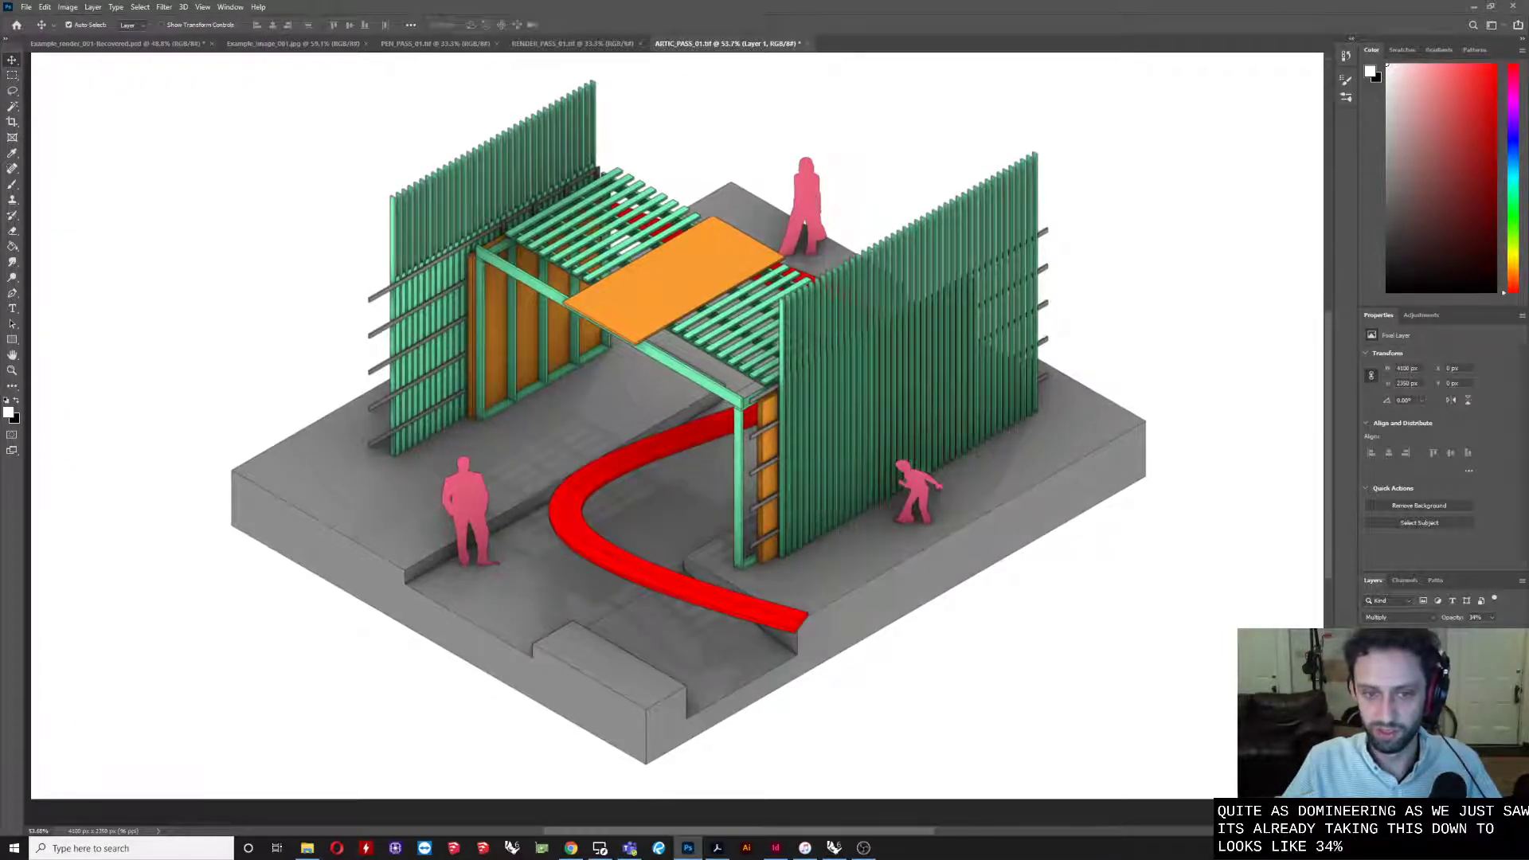
{"action": "key", "text": "ctrl+comma"}
{"action": "key", "text": "ctrl+comma"}
{"action": "key", "text": "ctrl+comma"}
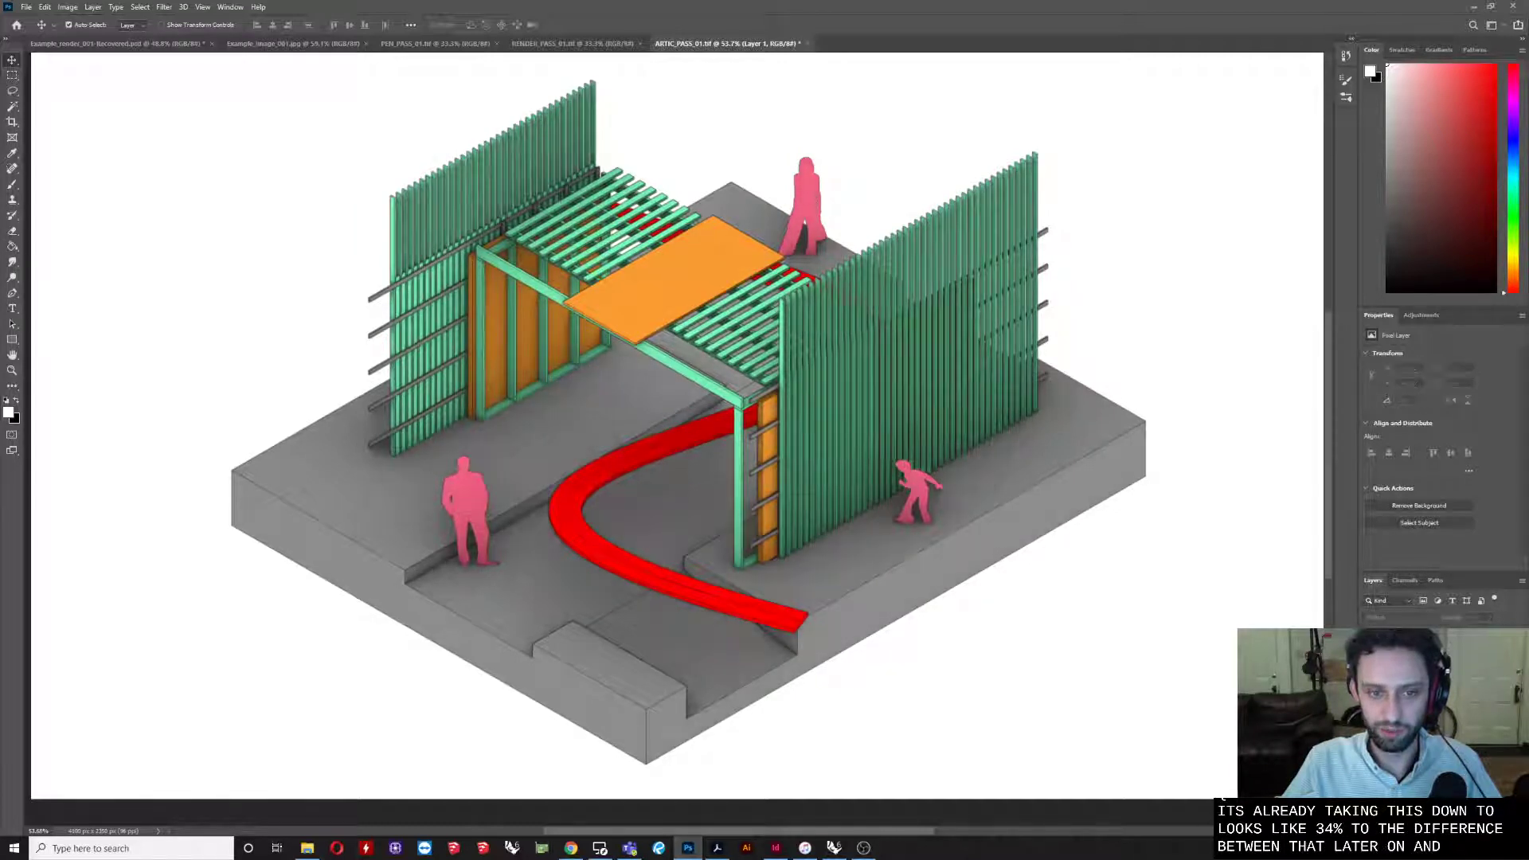
{"action": "key", "text": "ctrl+comma"}
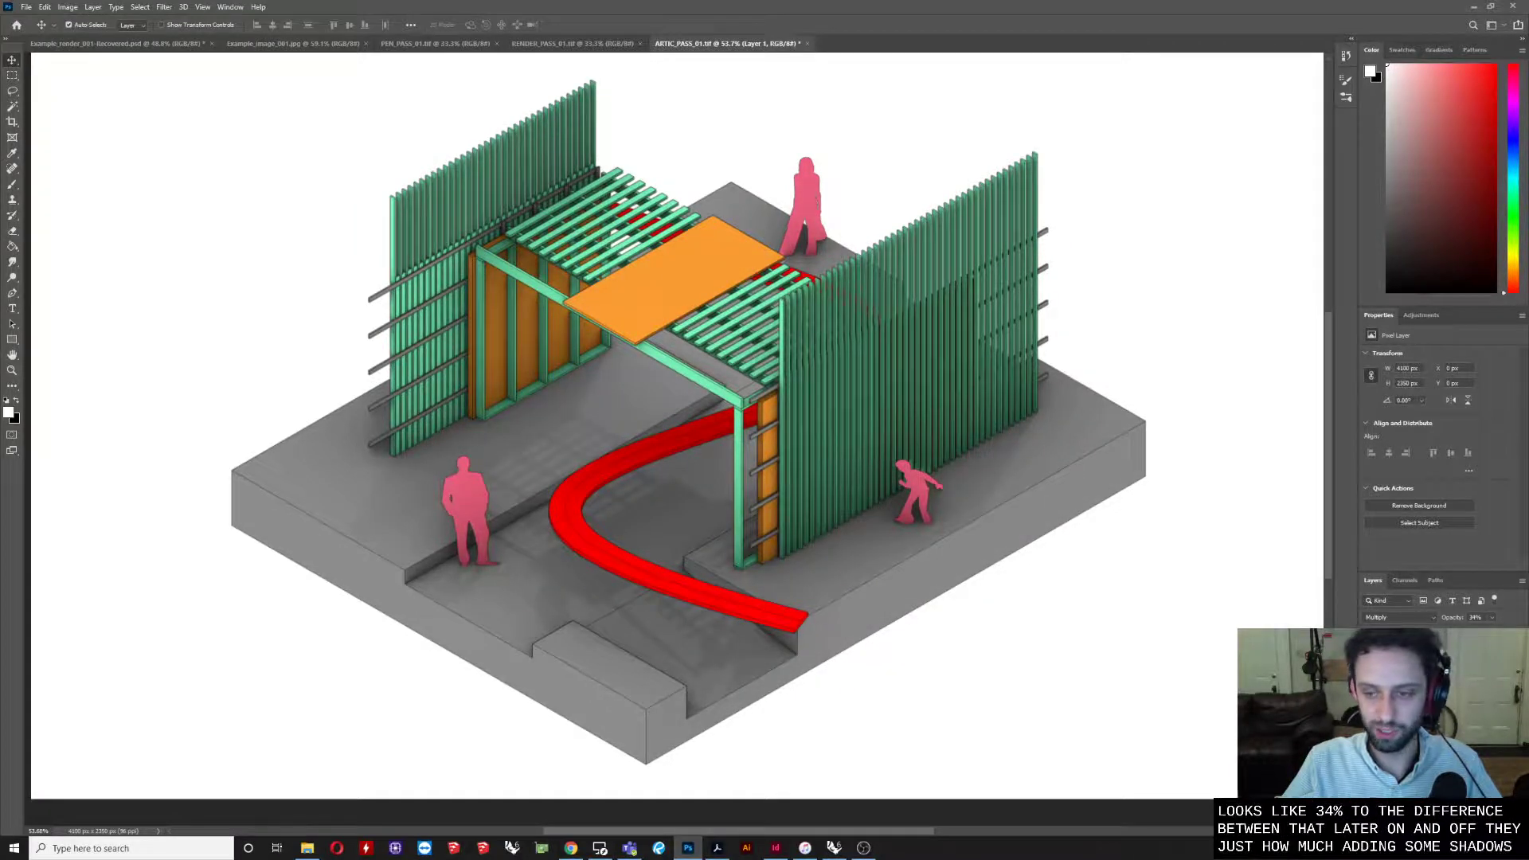
Toggle the line work layer off and on to compare the image with and without its lines
{"action": "key", "text": "ctrl+comma"}
{"action": "key", "text": "ctrl+comma"}
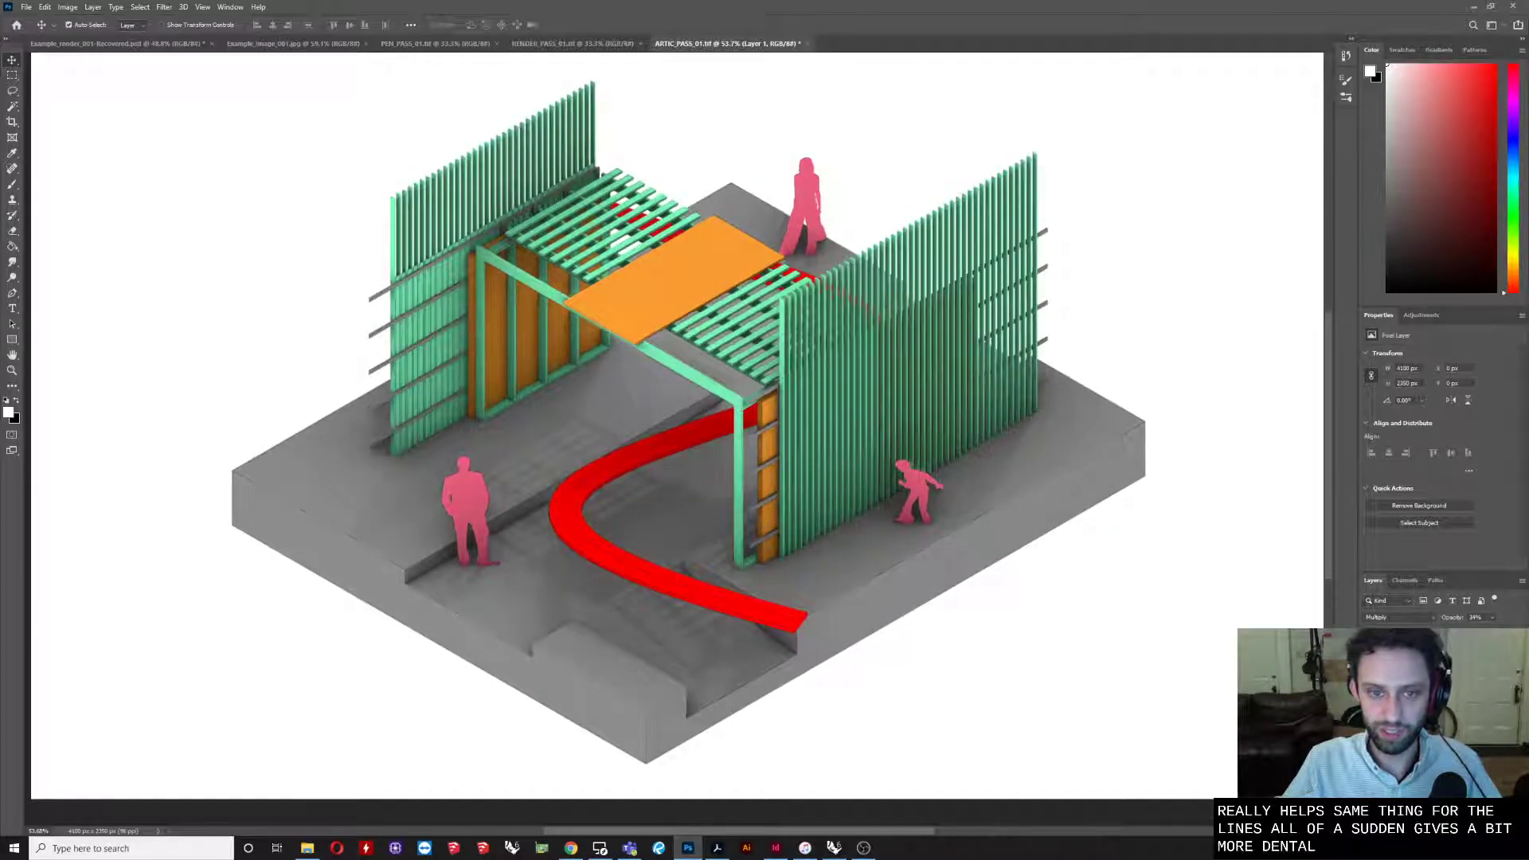
{"action": "key", "text": "ctrl+comma"}
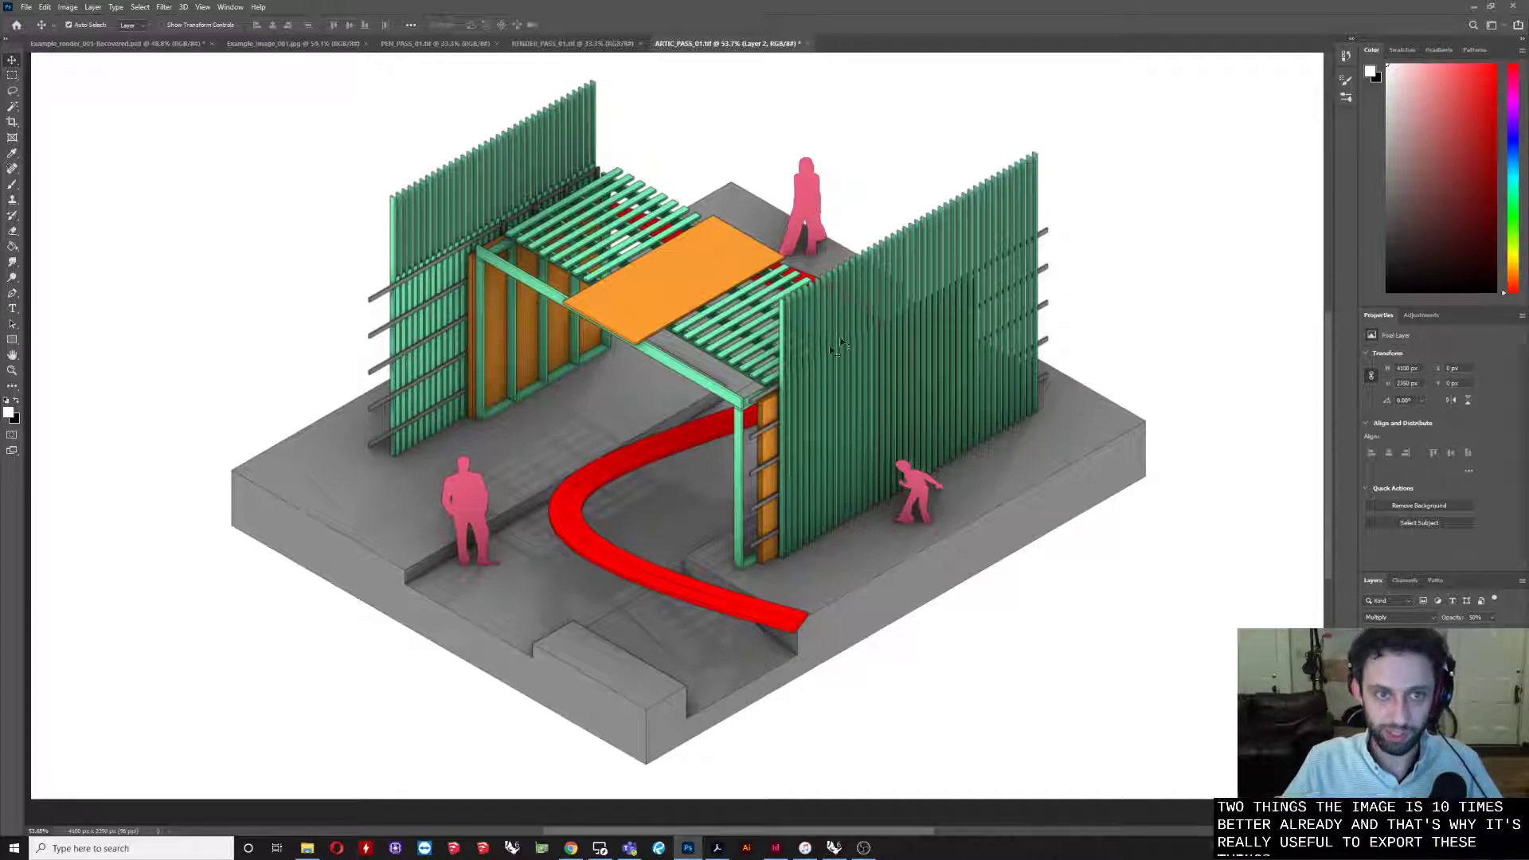
Switch to Rhino and open the Arctic display mode's settings with the model's viewport uncluttered
{"action": "left_click", "coordinate": [833, 847]}
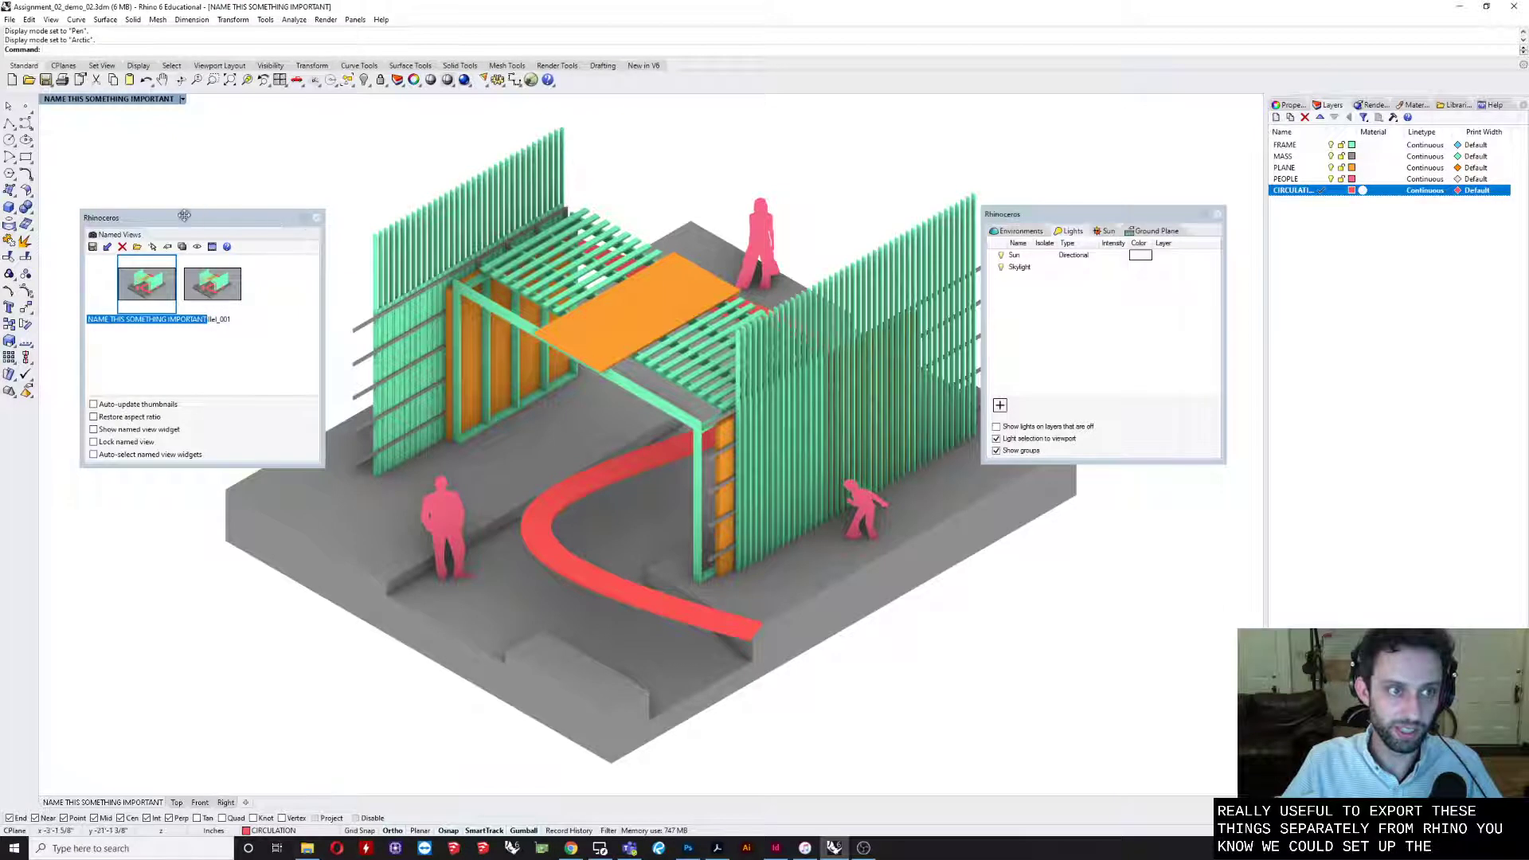
{"action": "left_click_drag", "start_coordinate": [184, 213], "coordinate": [165, 407]}
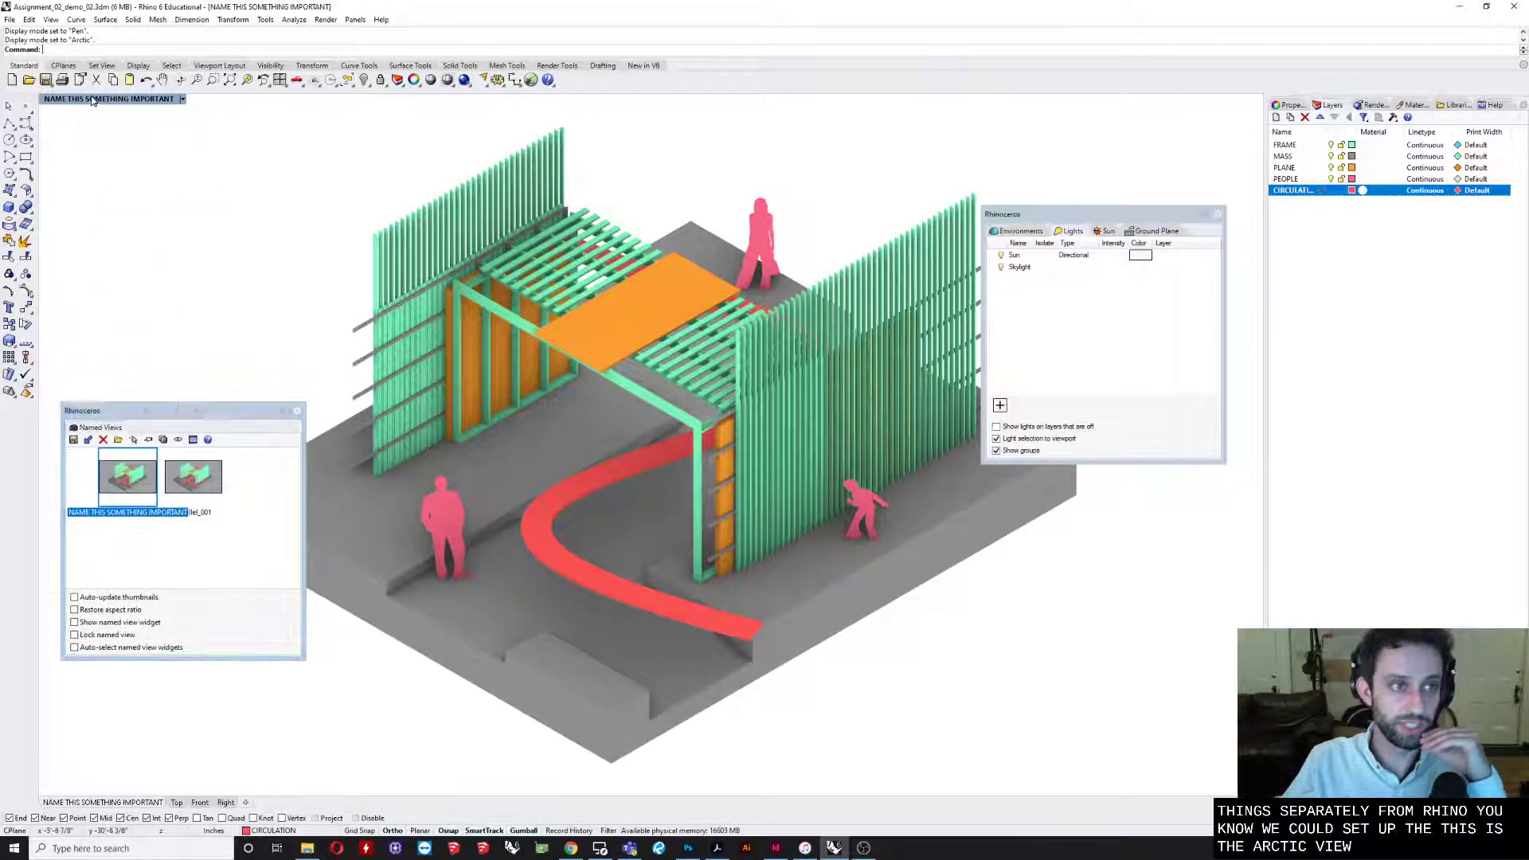
{"action": "left_click", "coordinate": [110, 98]}
{"action": "left_click", "coordinate": [83, 488]}
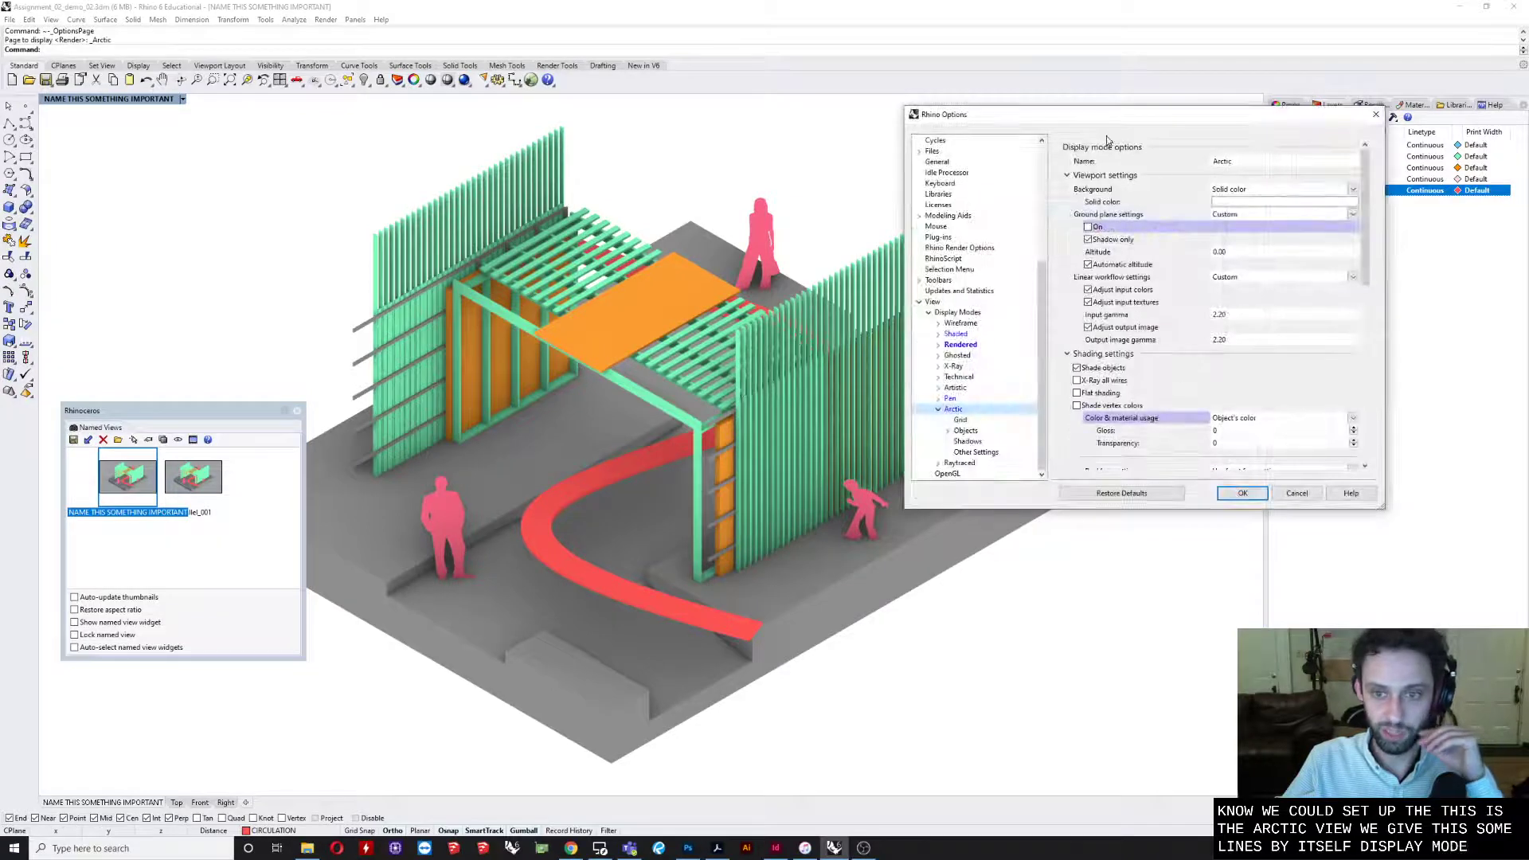
{"action": "left_click_drag", "start_coordinate": [1186, 117], "coordinate": [728, 144]}
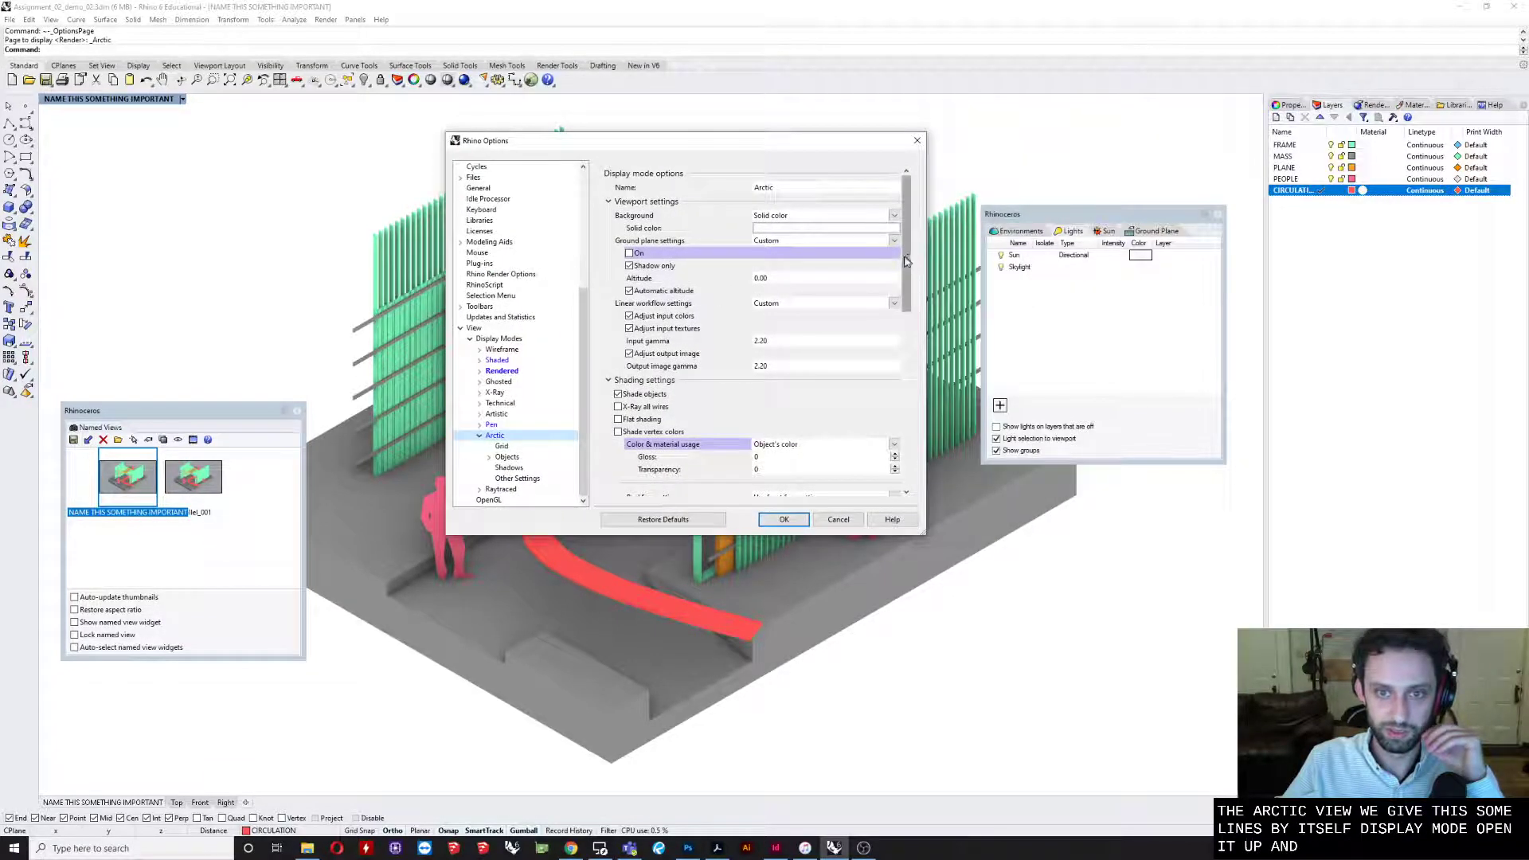
Set the Arctic mode's surface edge thickness to 1 pixel and the edge color reduction to 100%
{"action": "scroll", "coordinate": [906, 261], "scroll_direction": "down", "scroll_amount": 6}
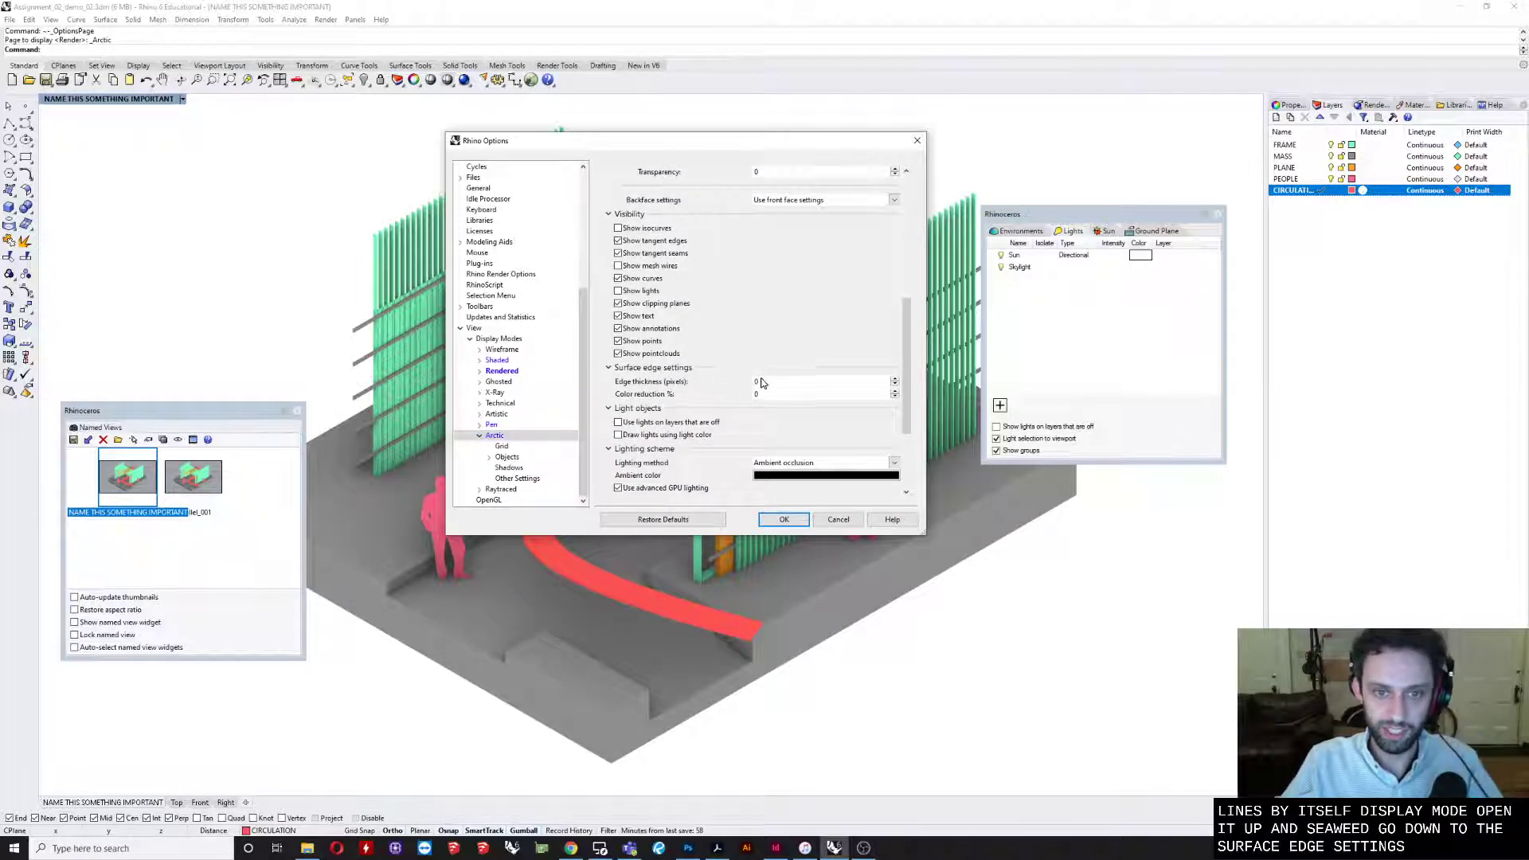
{"action": "type", "text": "1"}
{"action": "key", "text": "Tab"}
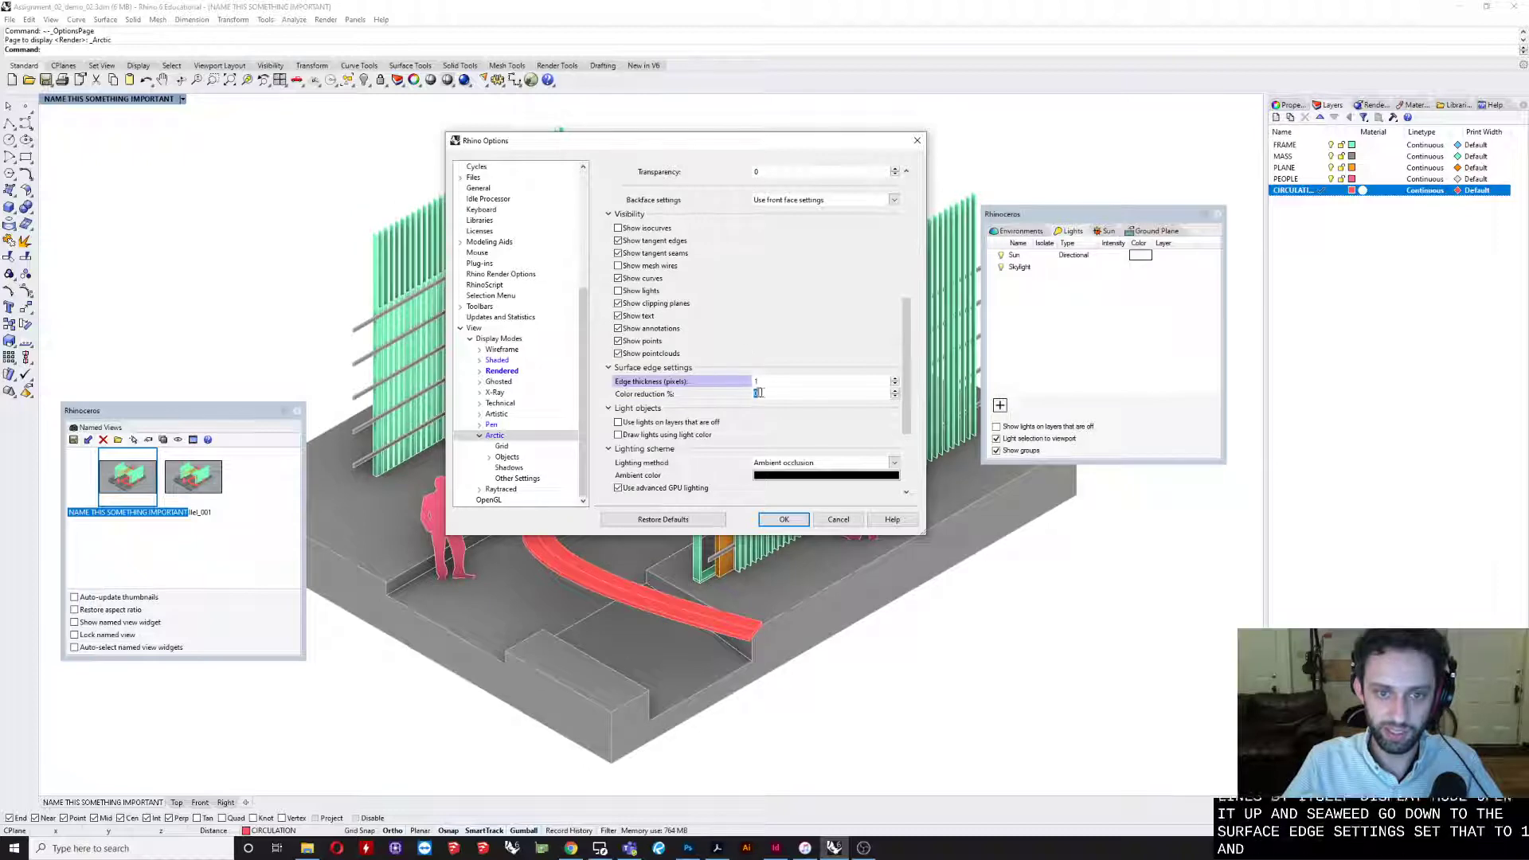
{"action": "type", "text": "100"}
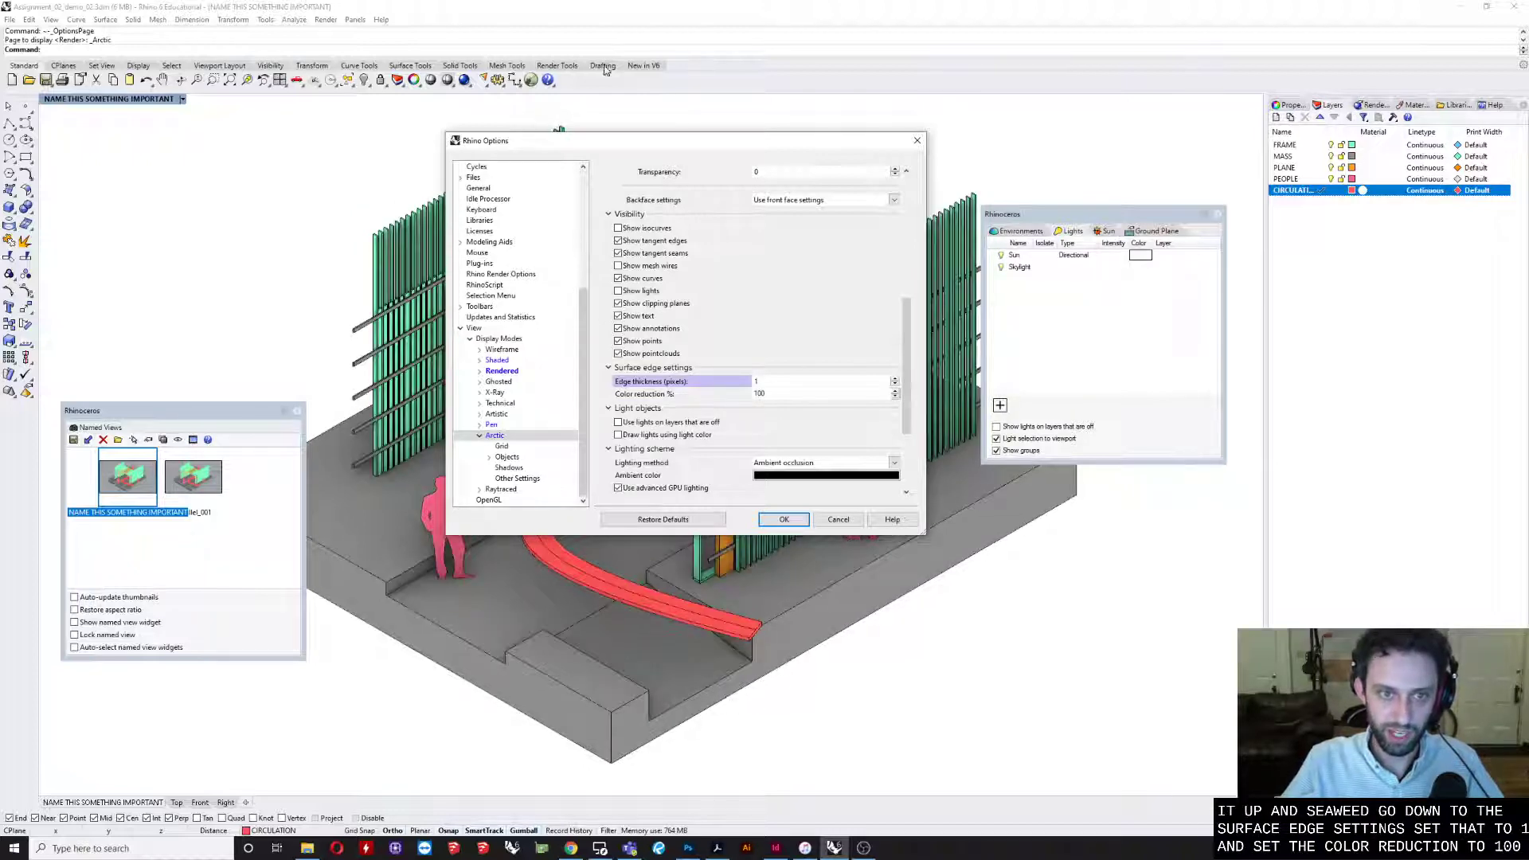
Inspect the edged Arctic view of the whole model, discard the display mode changes and return to Photoshop
{"action": "left_click_drag", "start_coordinate": [615, 140], "coordinate": [922, 140]}
{"action": "left_click_drag", "start_coordinate": [1181, 133], "coordinate": [1165, 137]}
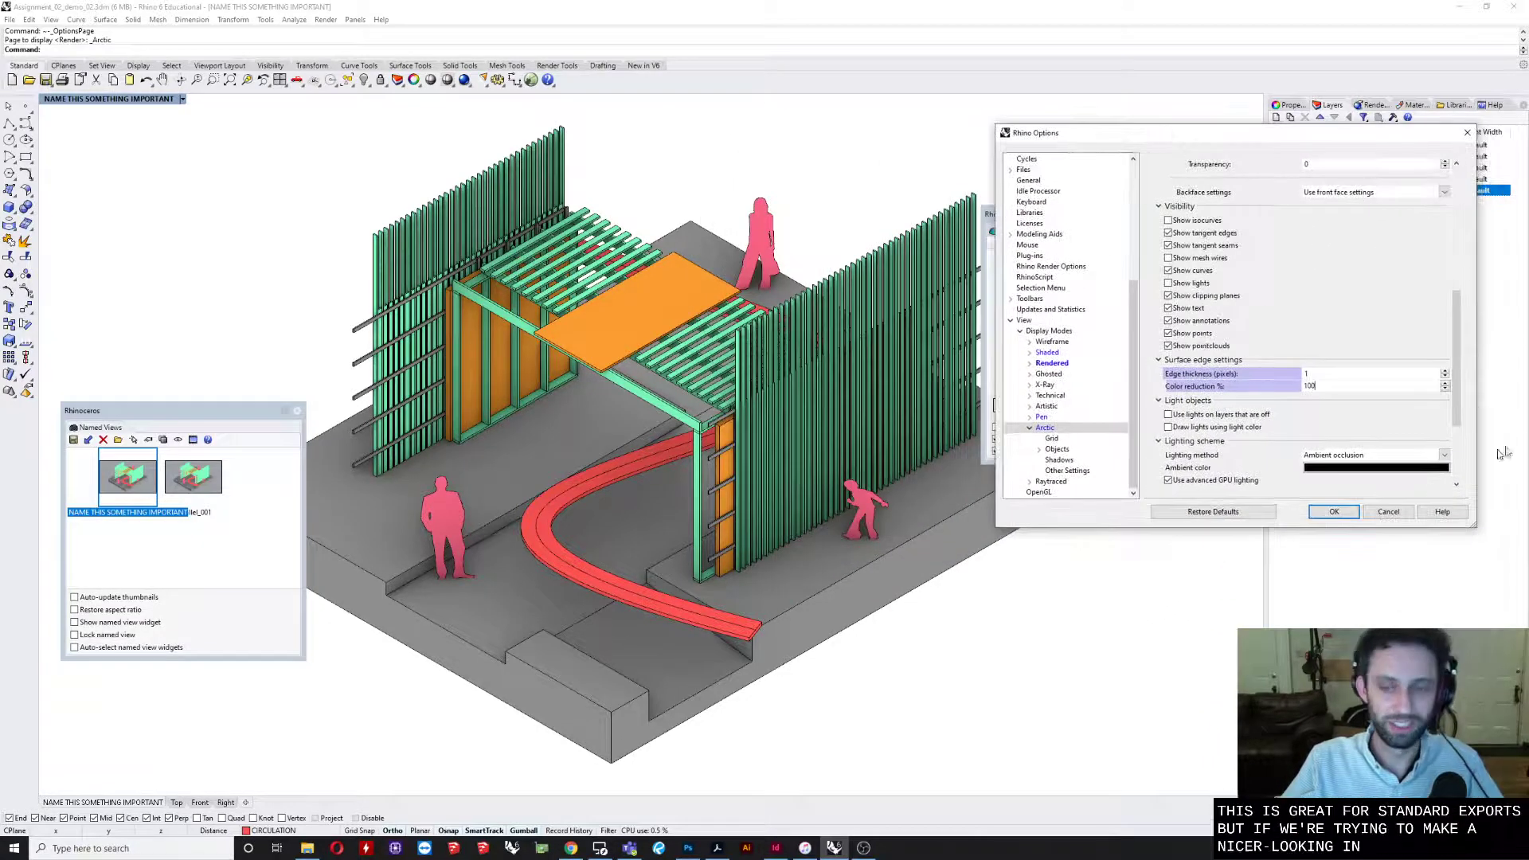
{"action": "left_click", "coordinate": [1401, 511]}
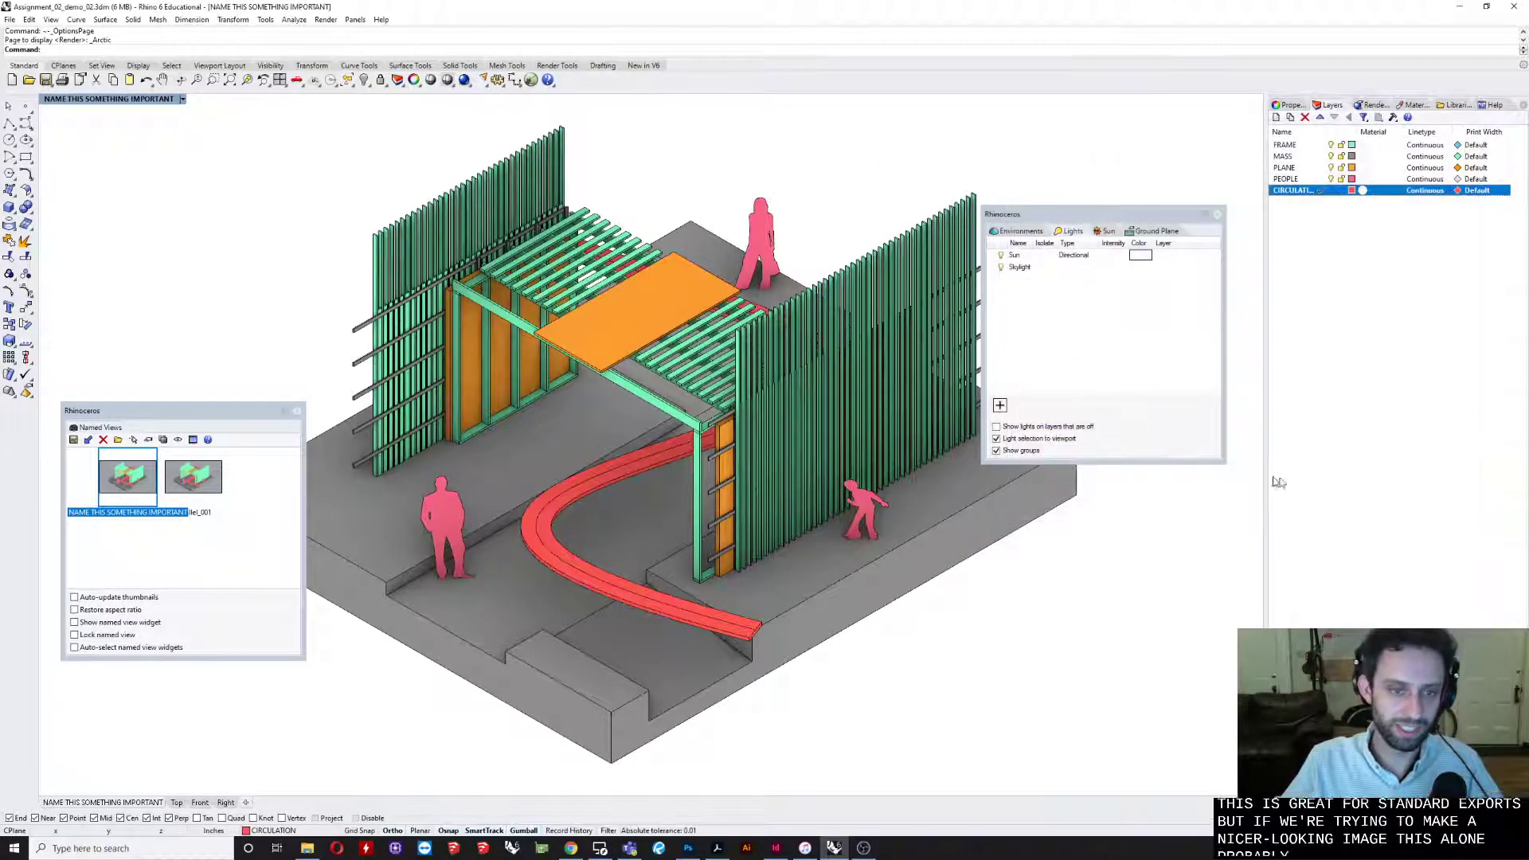
{"action": "left_click", "coordinate": [1460, 7]}
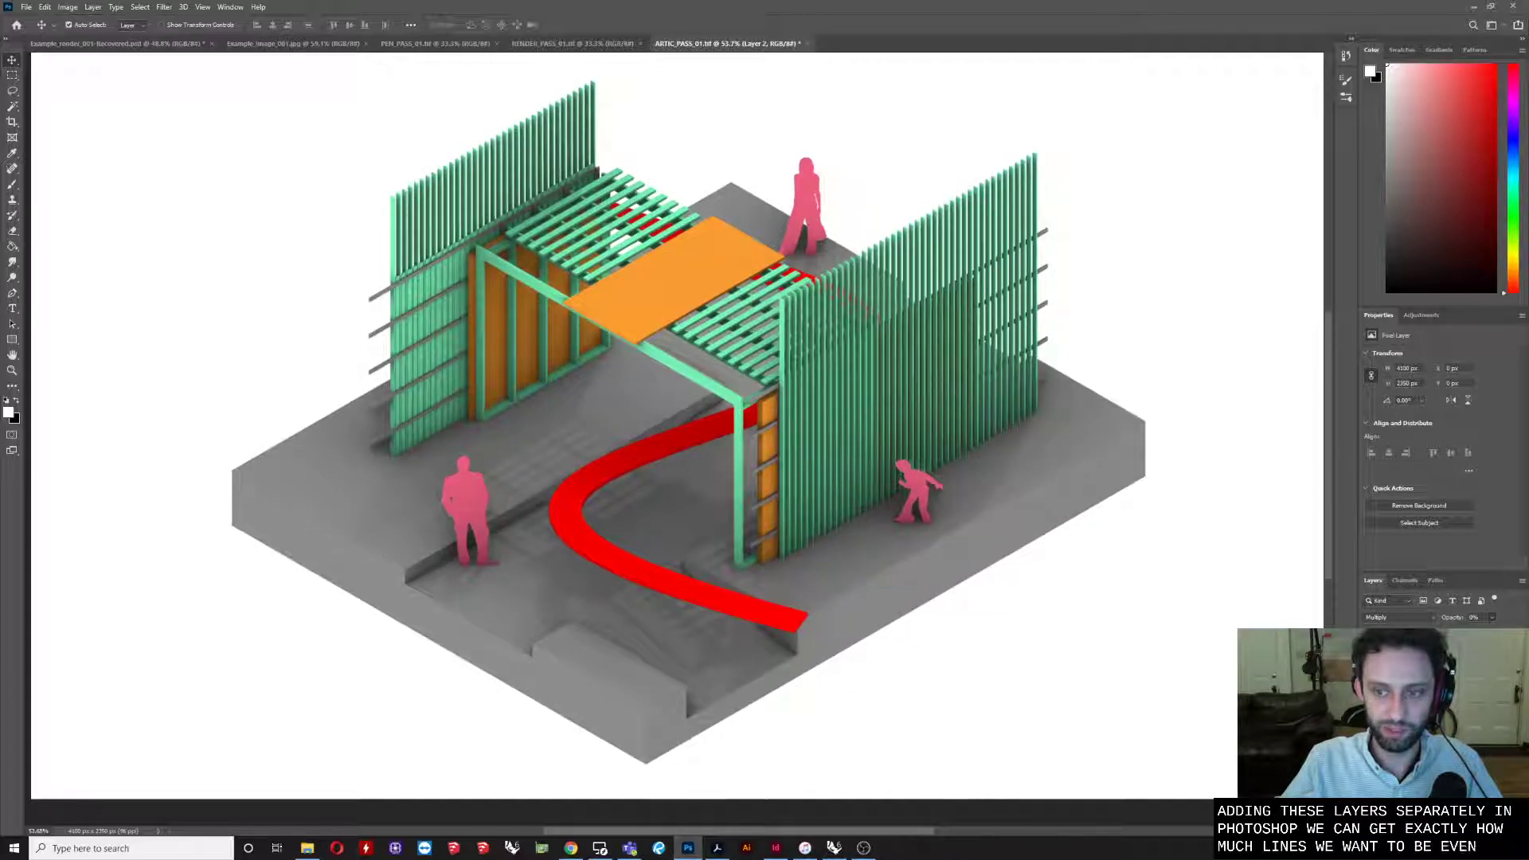
Test the line work layer and the shadow layer at 100% opacity, and lower each again to a softer strength
{"action": "key", "text": "0"}
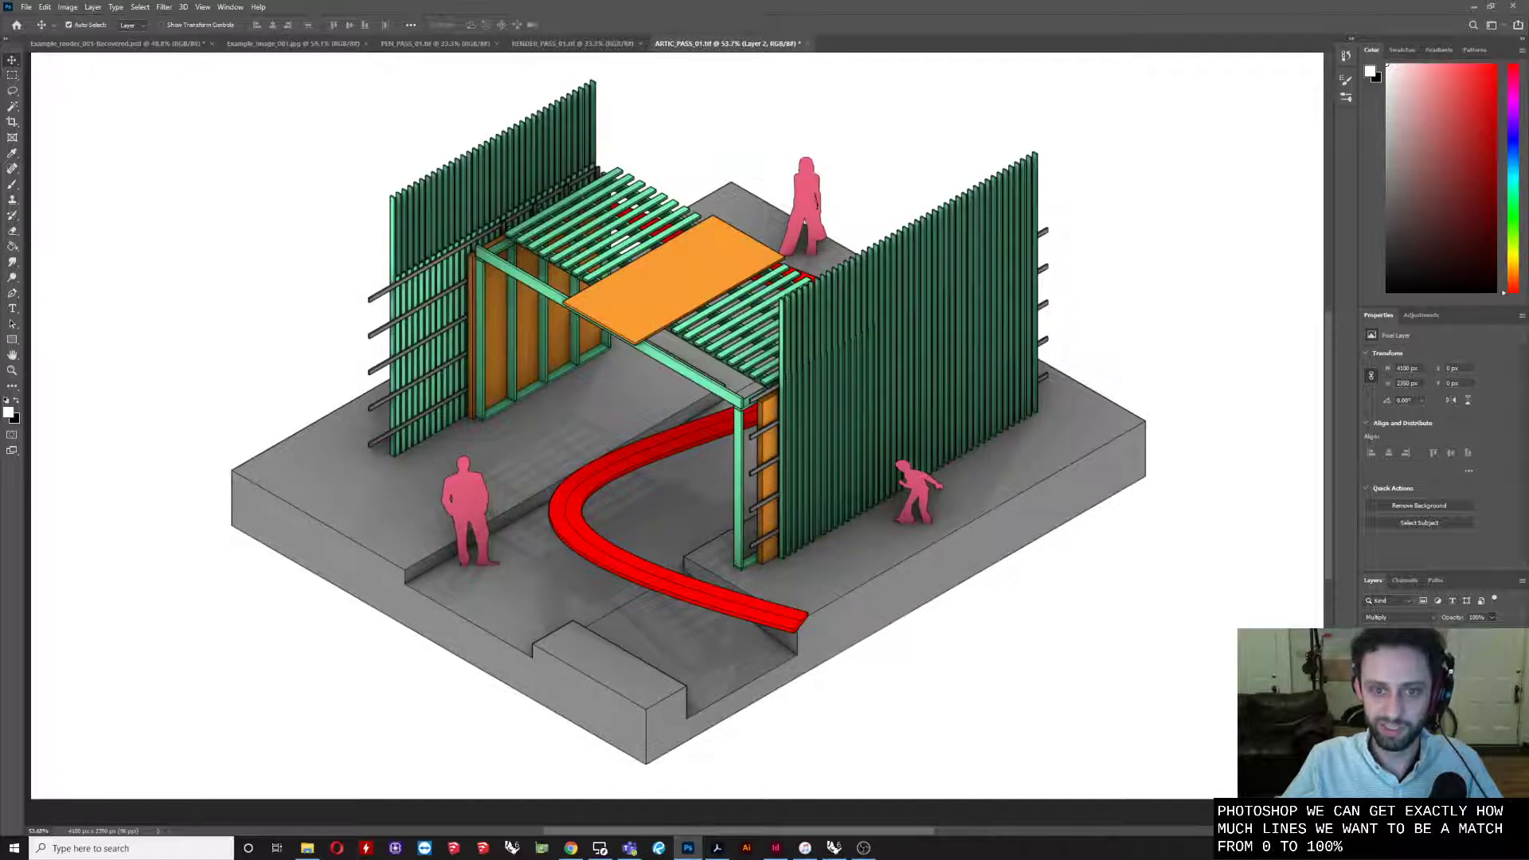
{"action": "key", "text": "5"}
{"action": "key", "text": "7"}
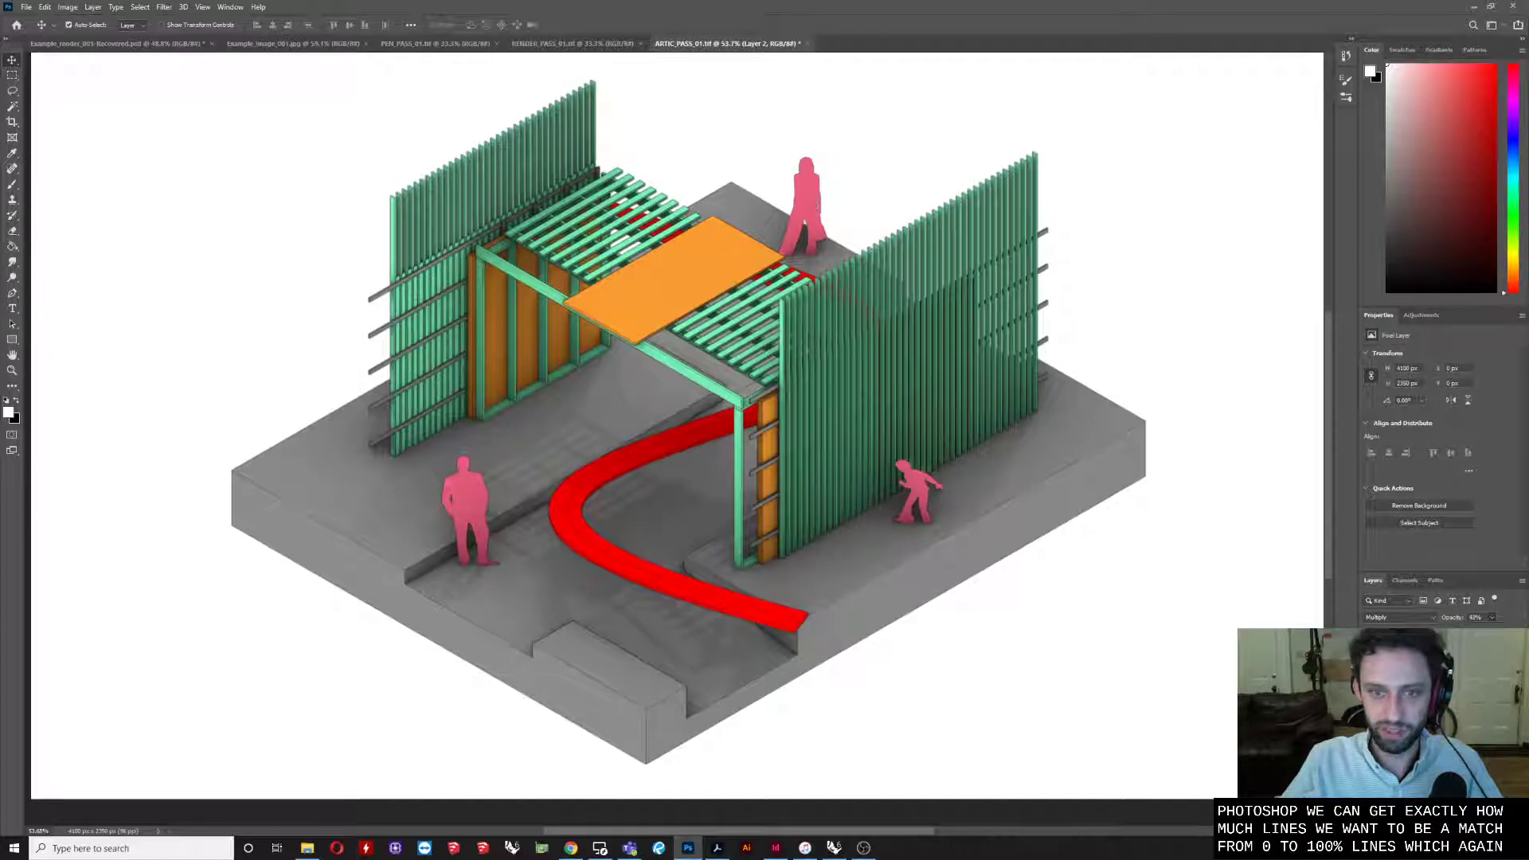
{"action": "key", "text": "4"}
{"action": "key", "text": "9"}
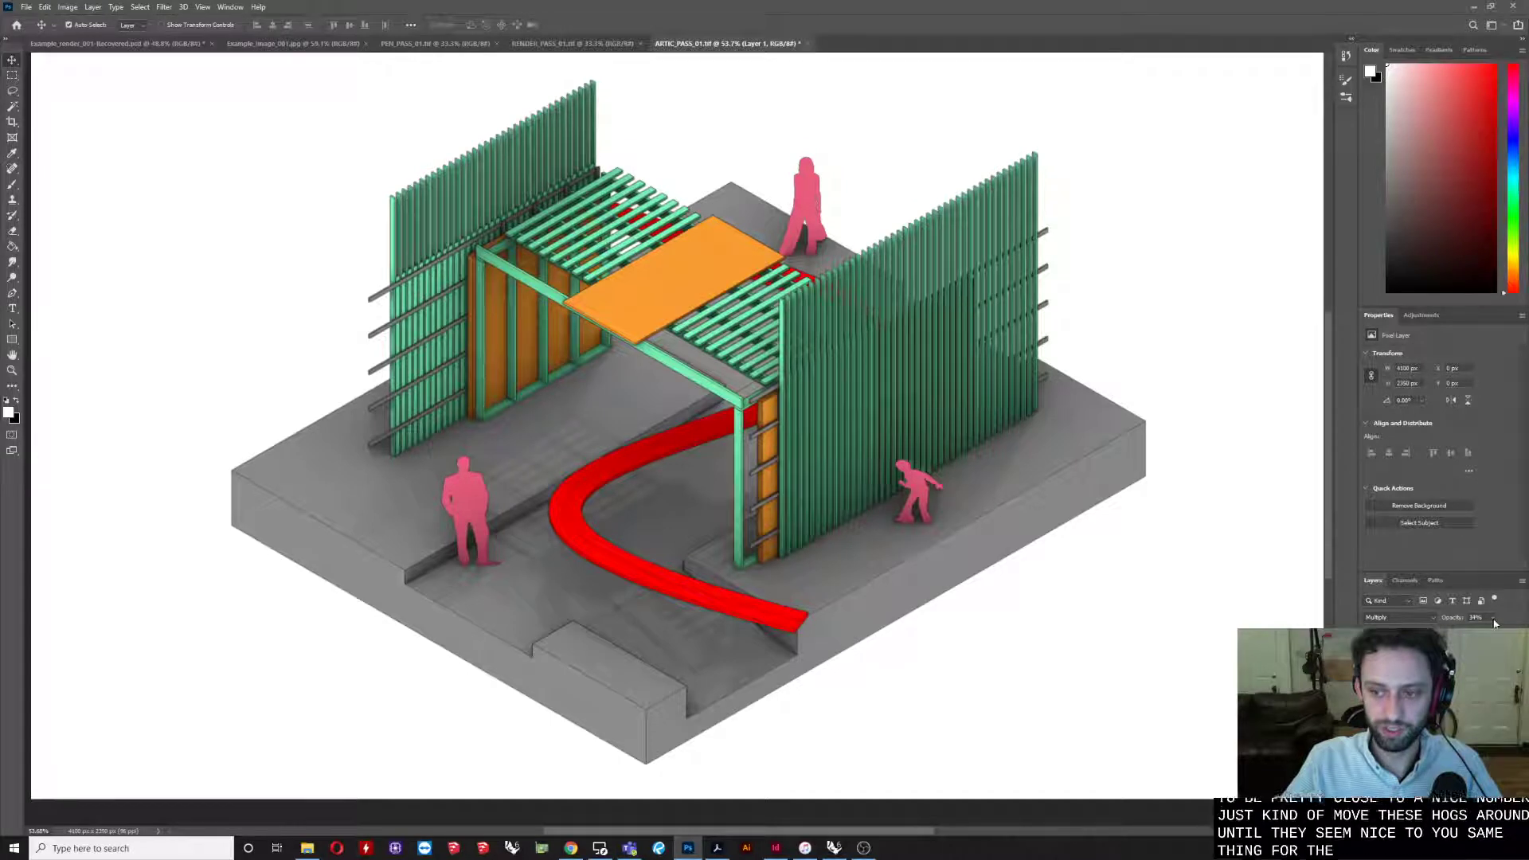
{"action": "key", "text": "0"}
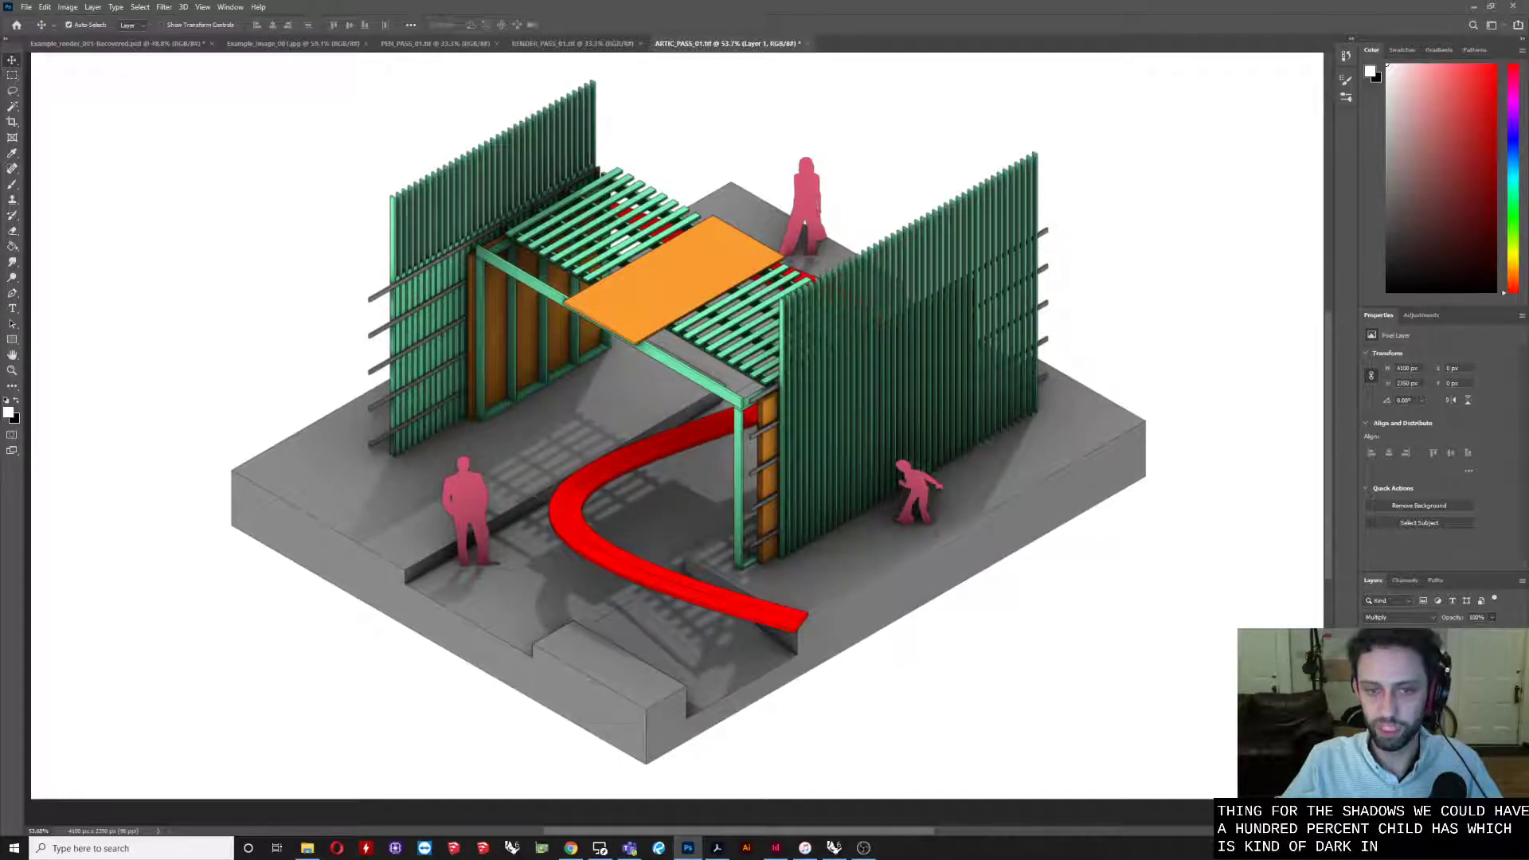
{"action": "key", "text": "4"}
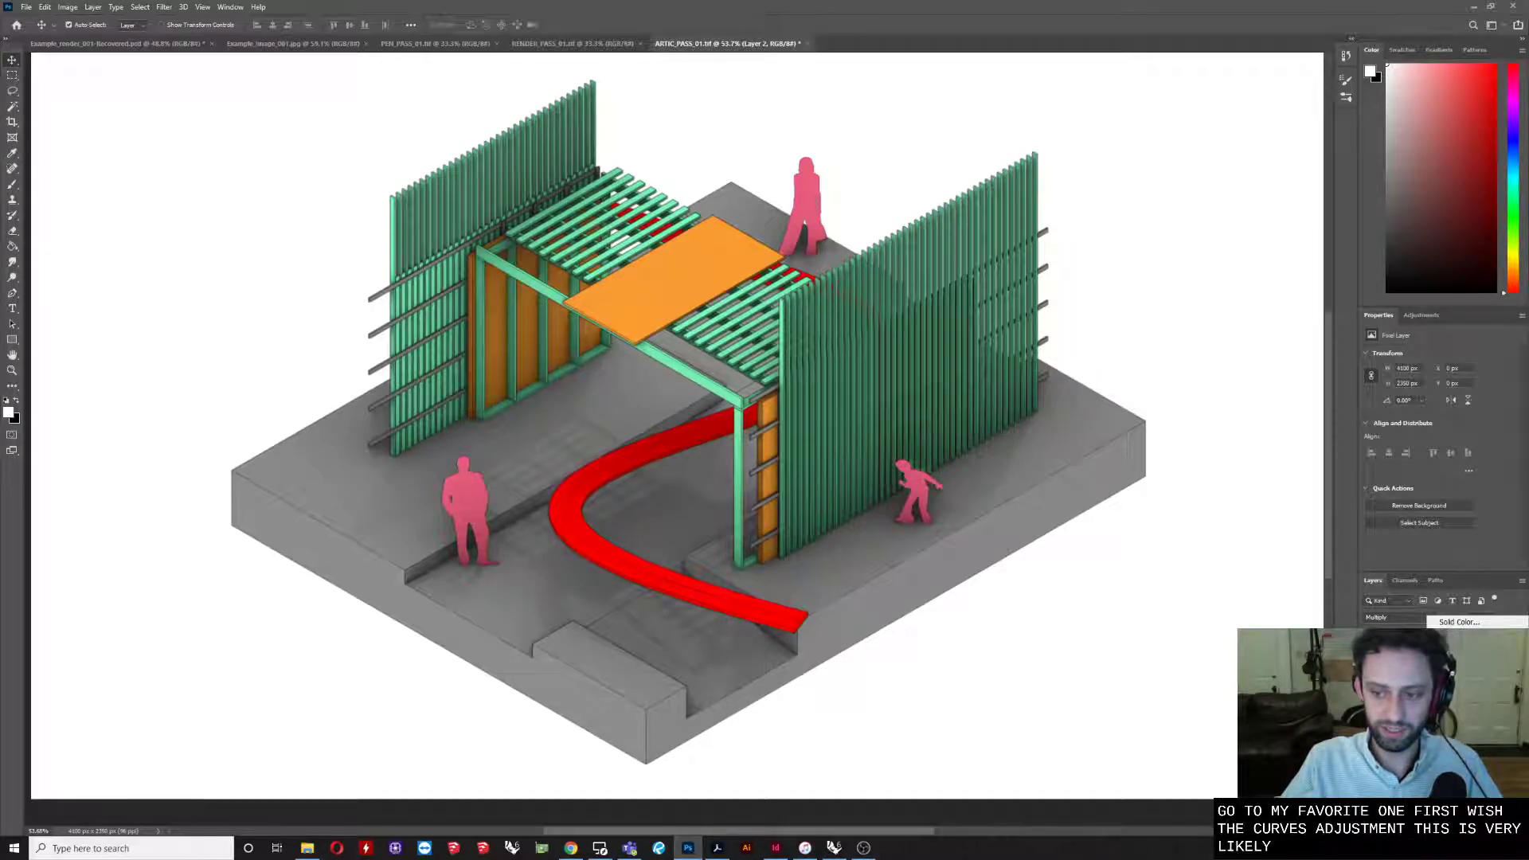
Add a Curves adjustment layer and float its properties clear of the pavilion, keeping the RGB channel selected
{"action": "left_click", "coordinate": [1451, 692]}
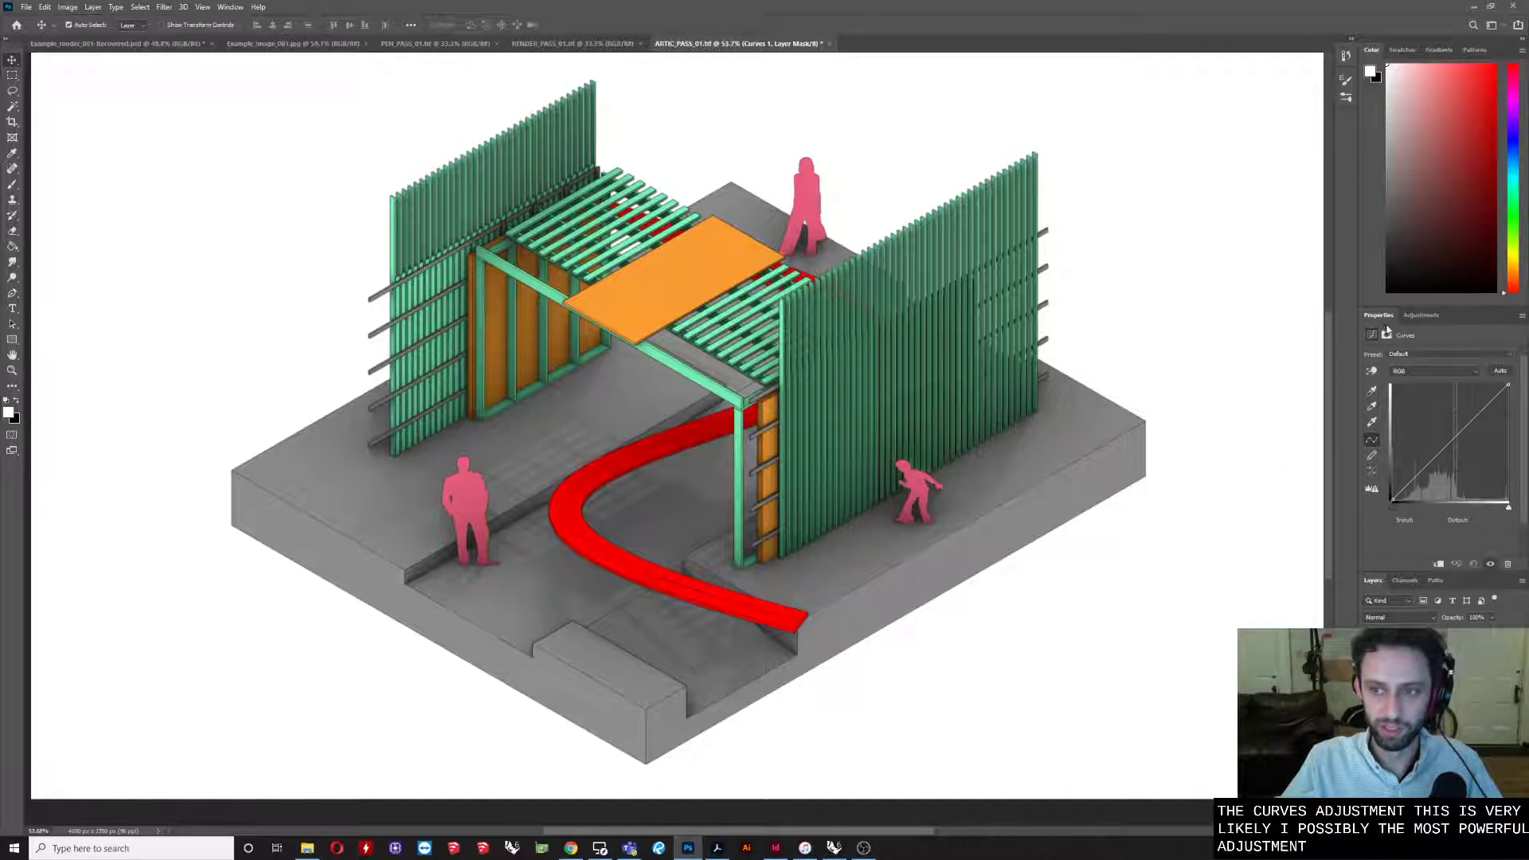
{"action": "left_click_drag", "start_coordinate": [1390, 315], "coordinate": [623, 200]}
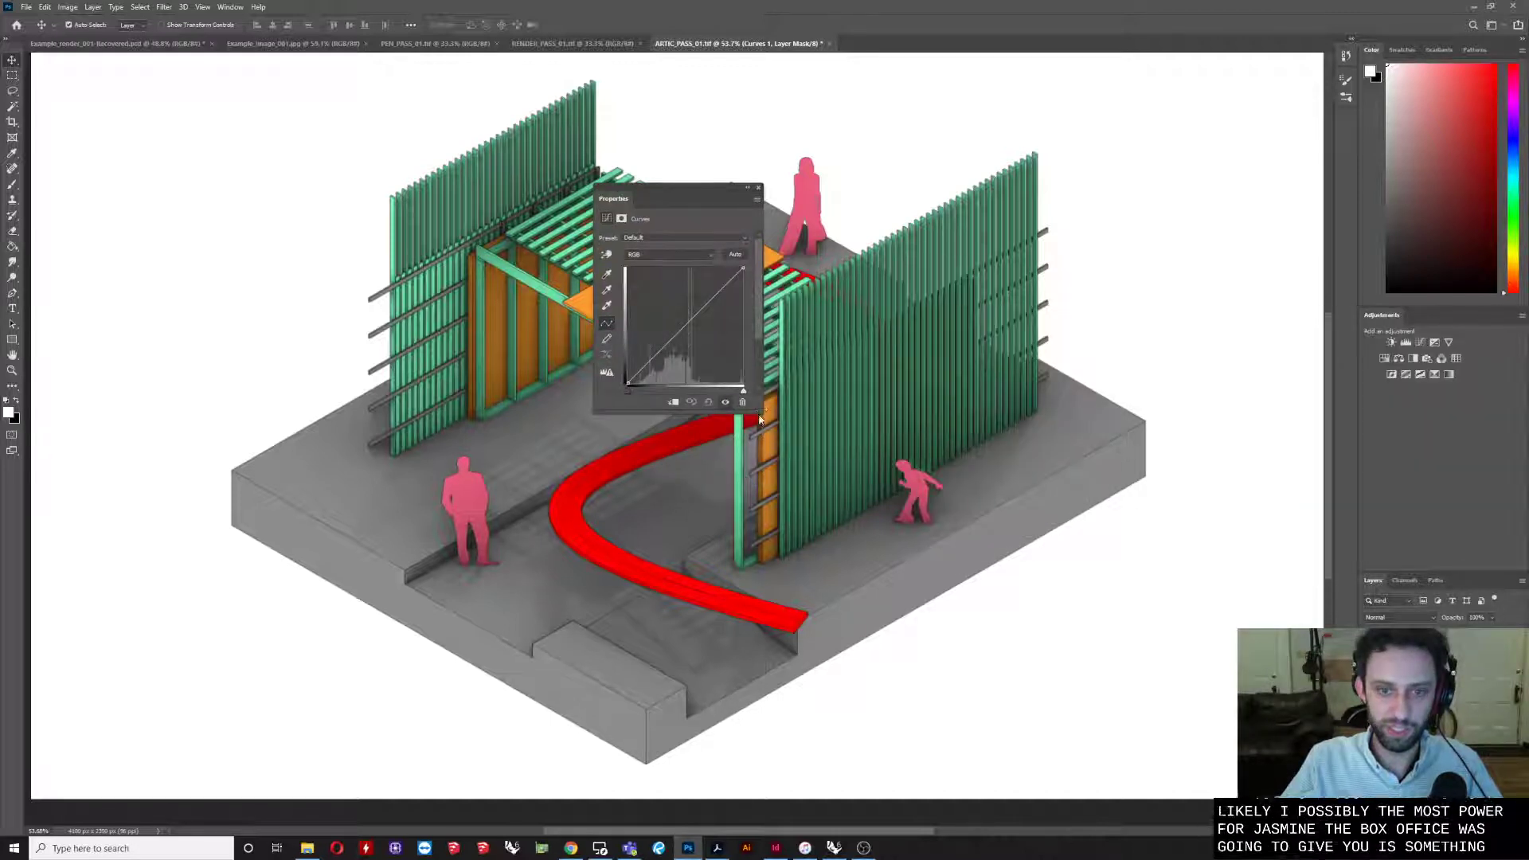
{"action": "left_click_drag", "start_coordinate": [784, 441], "coordinate": [1027, 641]}
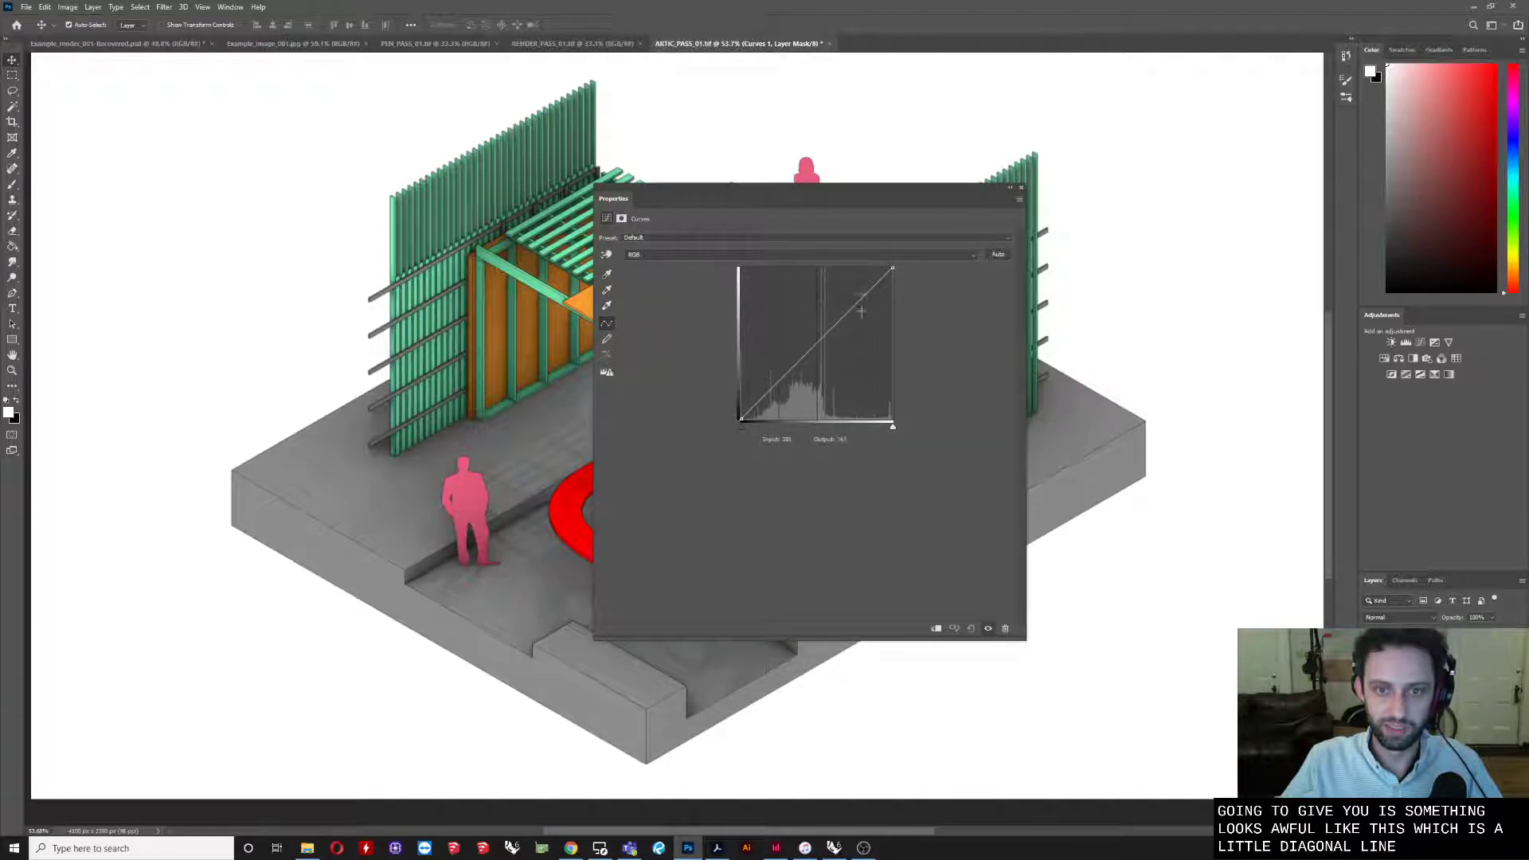
{"action": "left_click_drag", "start_coordinate": [1026, 641], "coordinate": [802, 406]}
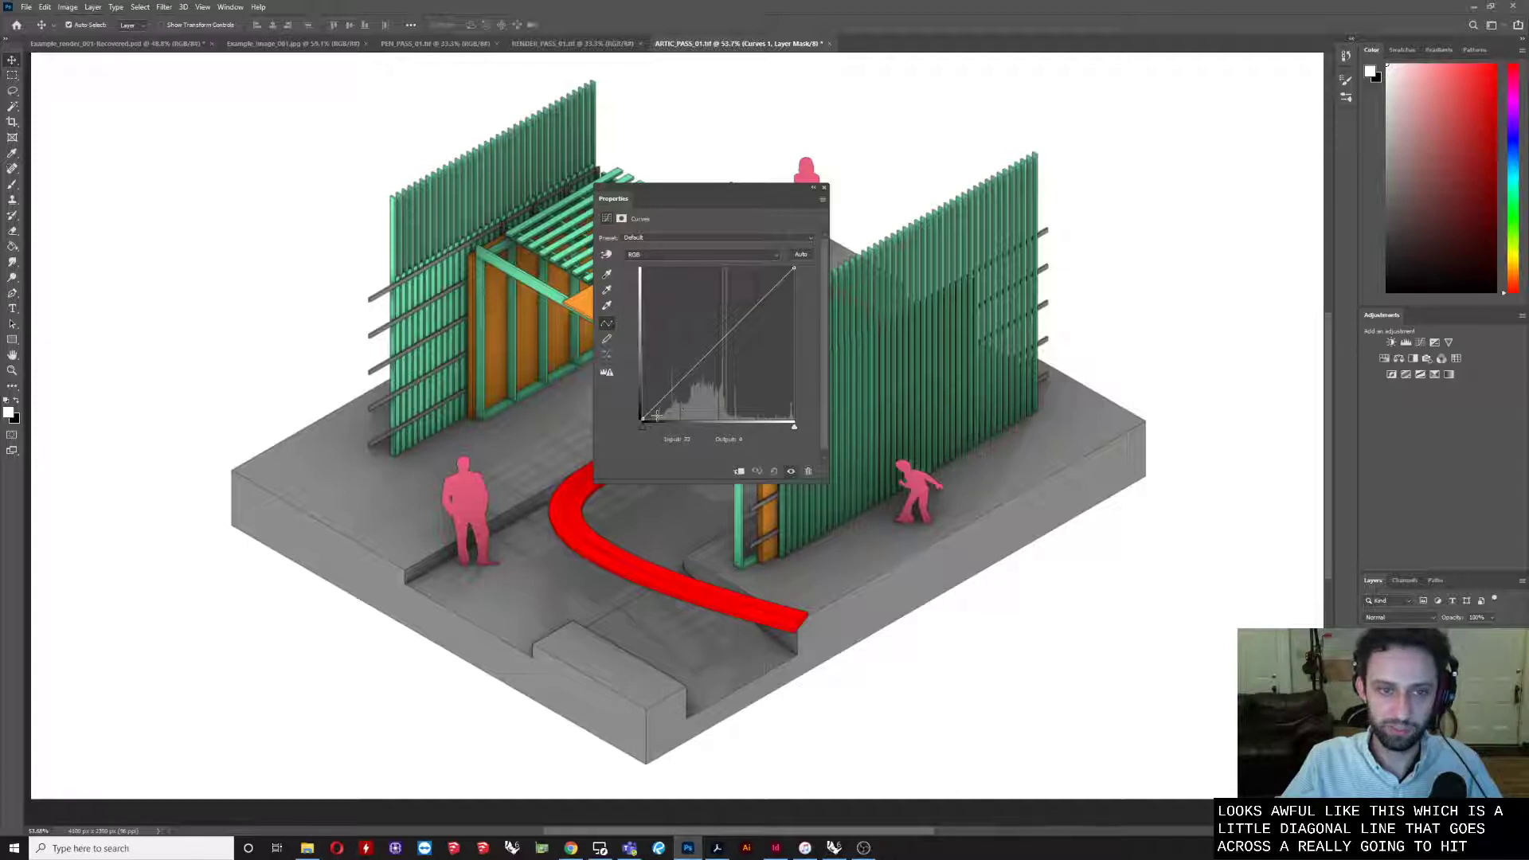
{"action": "left_click", "coordinate": [665, 254]}
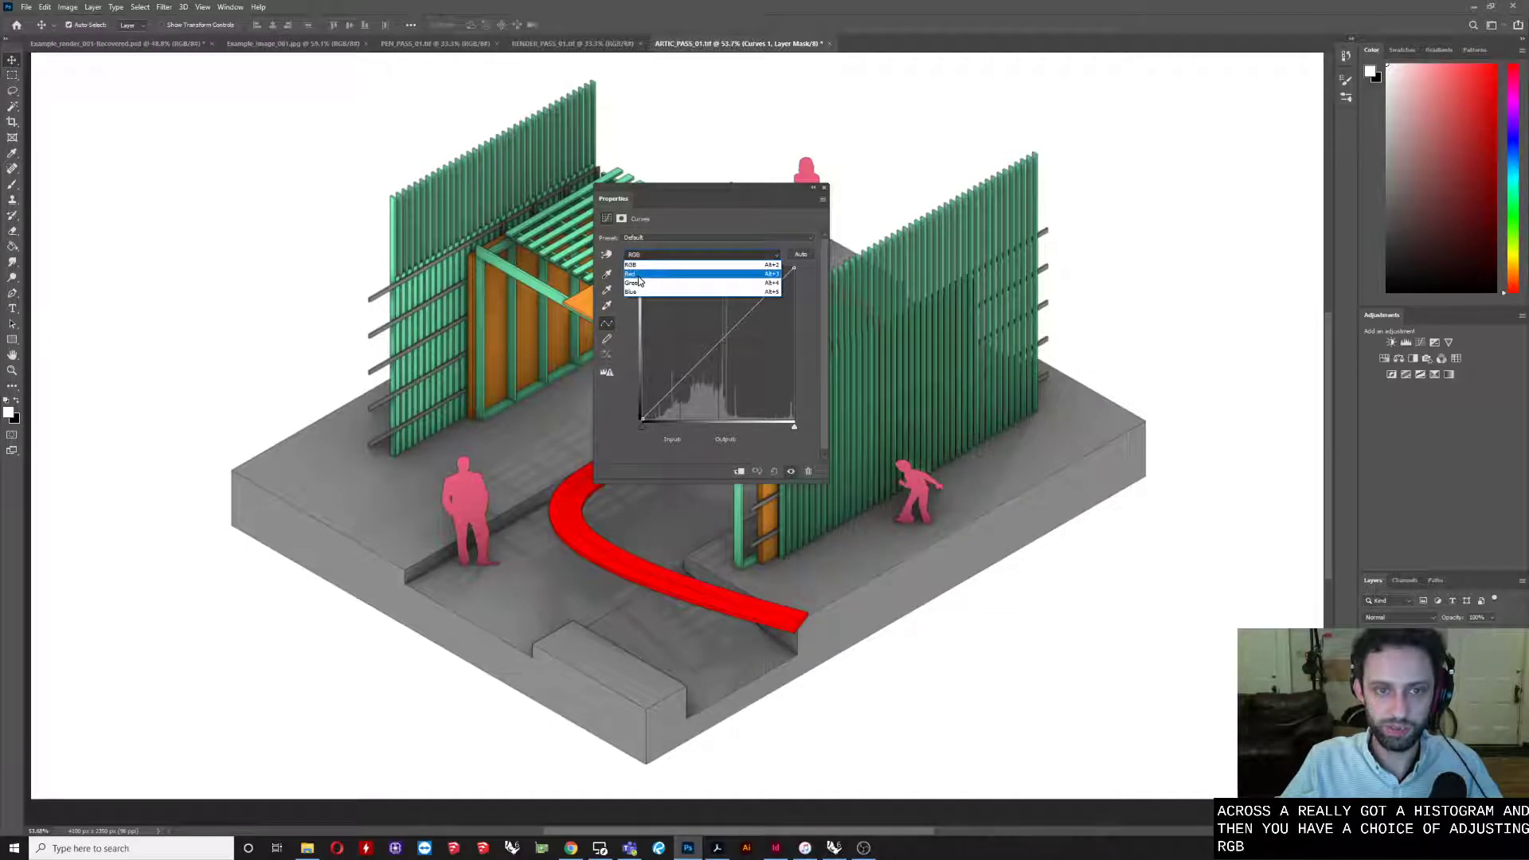
{"action": "left_click", "coordinate": [650, 254]}
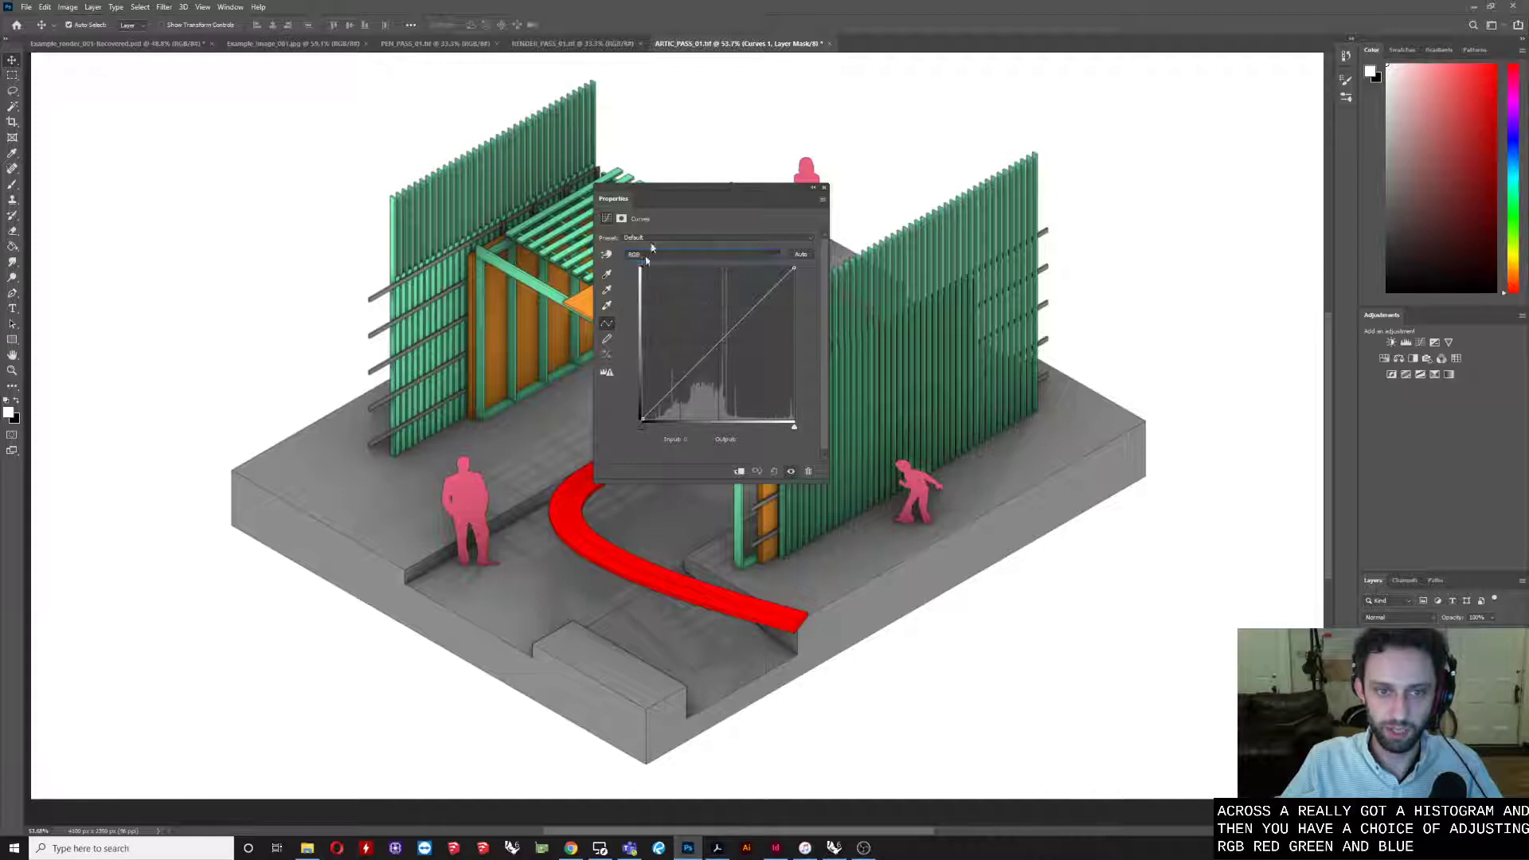
{"action": "left_click_drag", "start_coordinate": [657, 196], "coordinate": [1078, 424]}
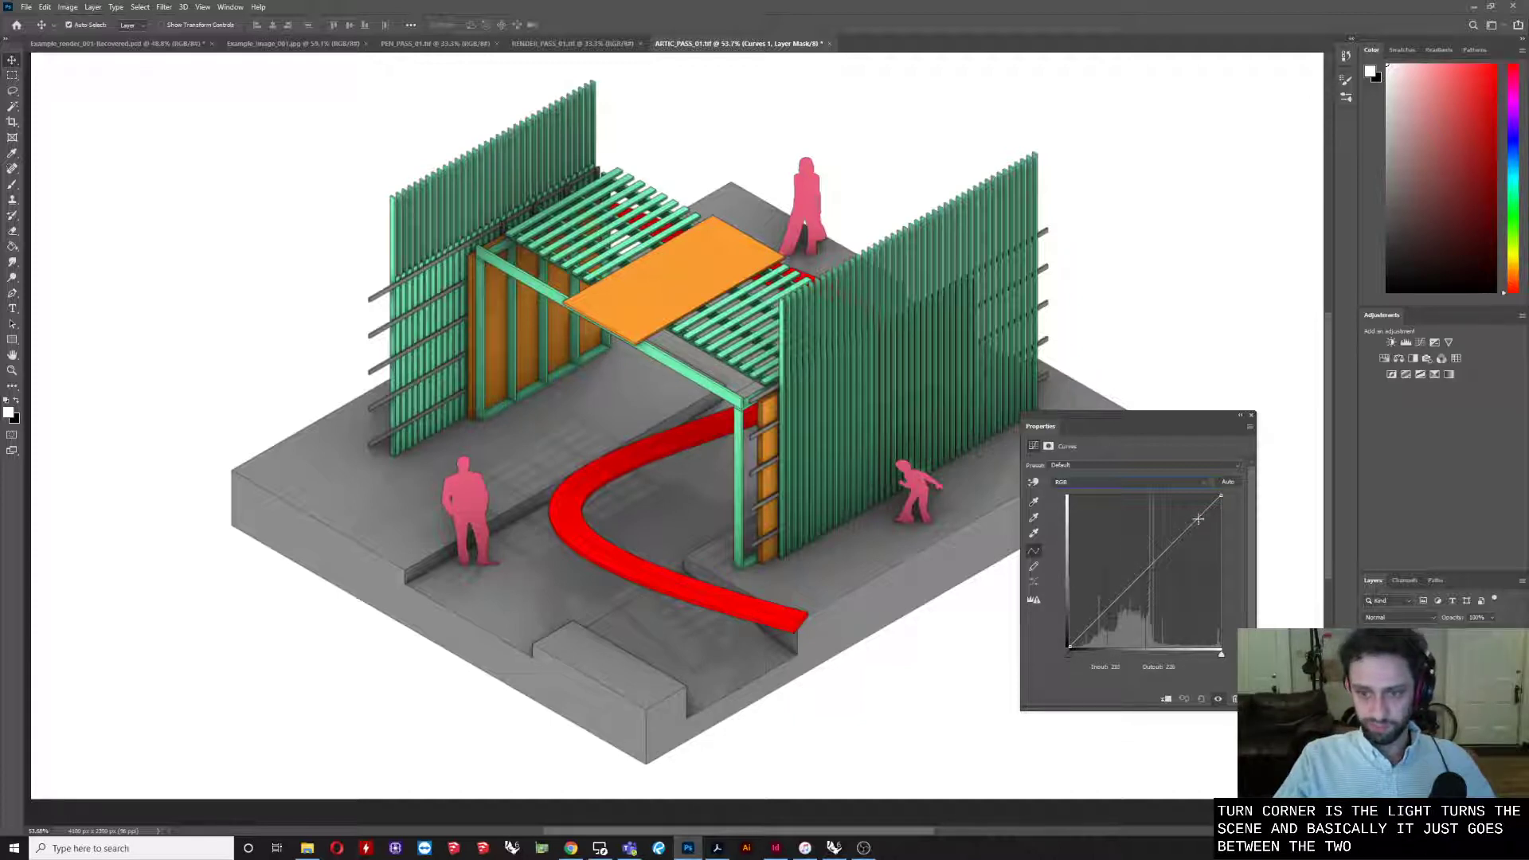
Shape the RGB curve into a strong S by raising the highlights and lowering the shadows to add contrast
{"action": "left_click_drag", "start_coordinate": [1200, 517], "coordinate": [1197, 506]}
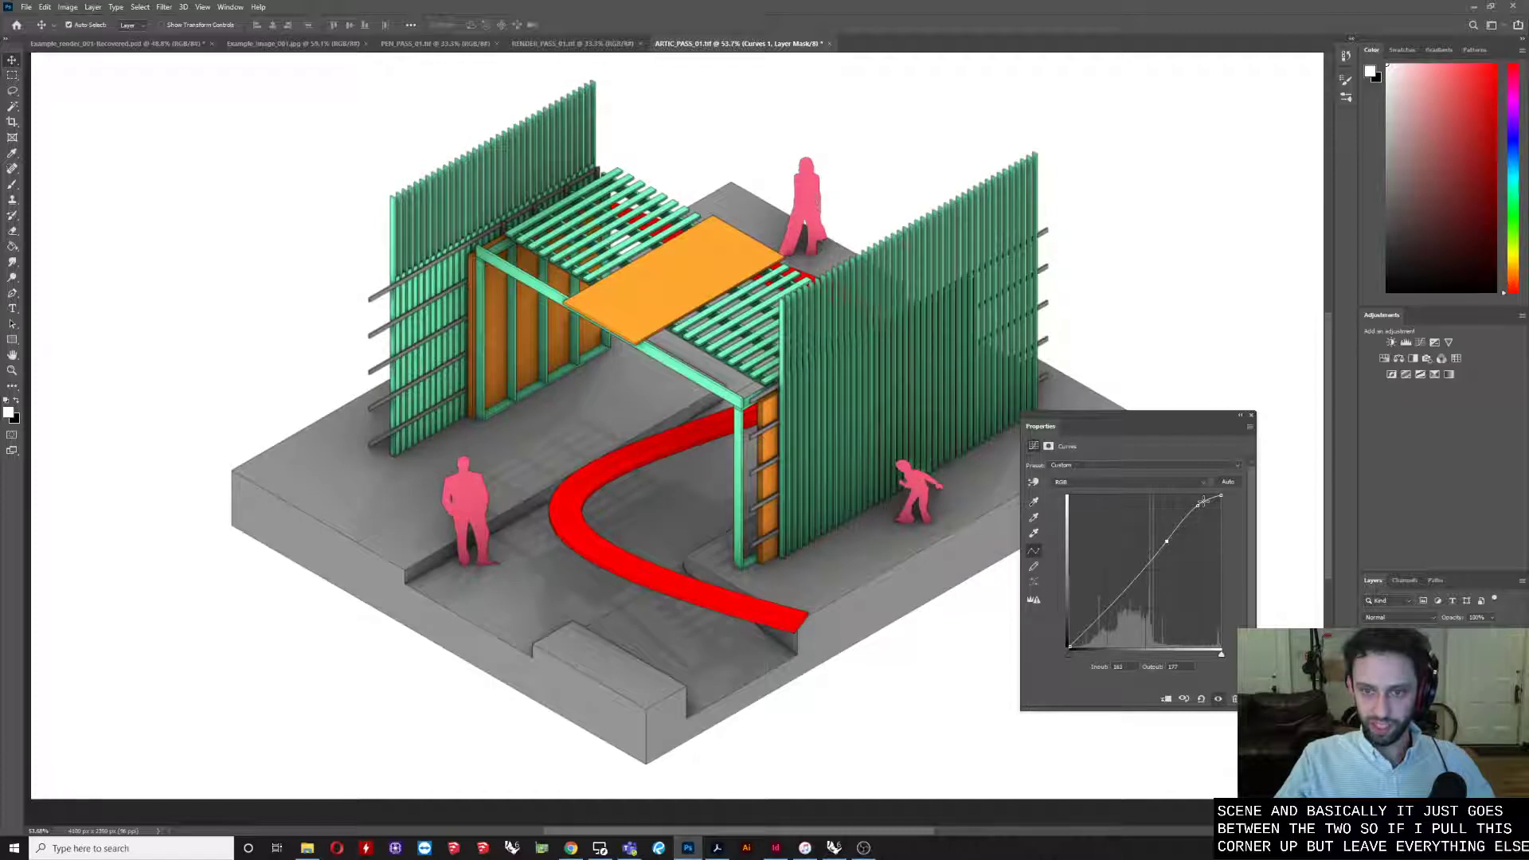
{"action": "left_click_drag", "start_coordinate": [1197, 506], "coordinate": [1192, 502]}
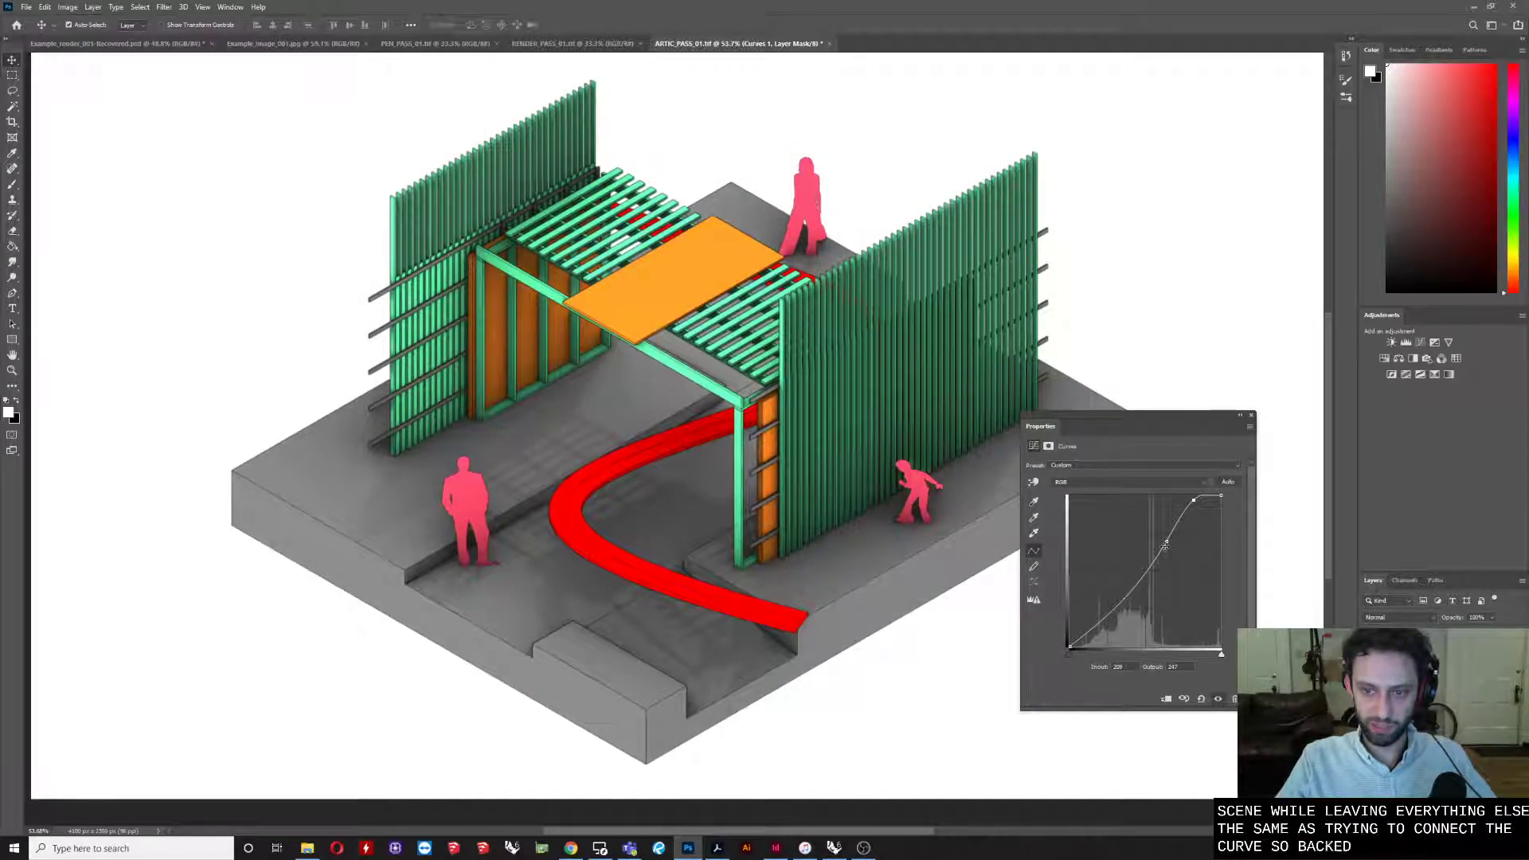
{"action": "left_click_drag", "start_coordinate": [1166, 542], "coordinate": [1119, 618]}
{"action": "left_click_drag", "start_coordinate": [1189, 502], "coordinate": [1184, 514]}
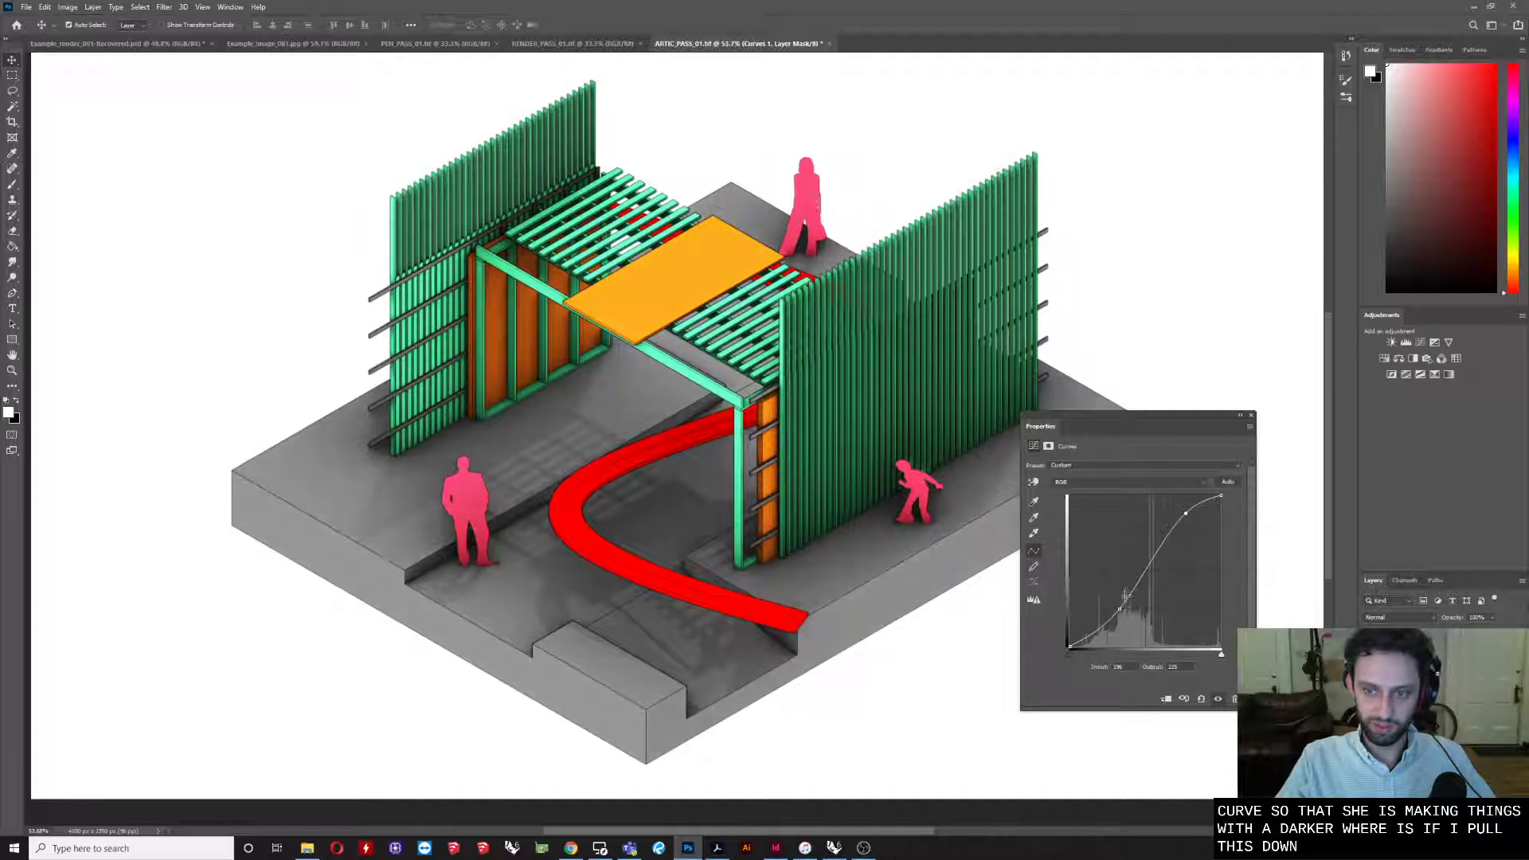
{"action": "mouse_move", "coordinate": [1120, 608]}
{"action": "left_mouse_down"}
{"action": "mouse_move", "coordinate": [1132, 630]}
{"action": "mouse_move", "coordinate": [1123, 615]}
{"action": "left_mouse_up"}
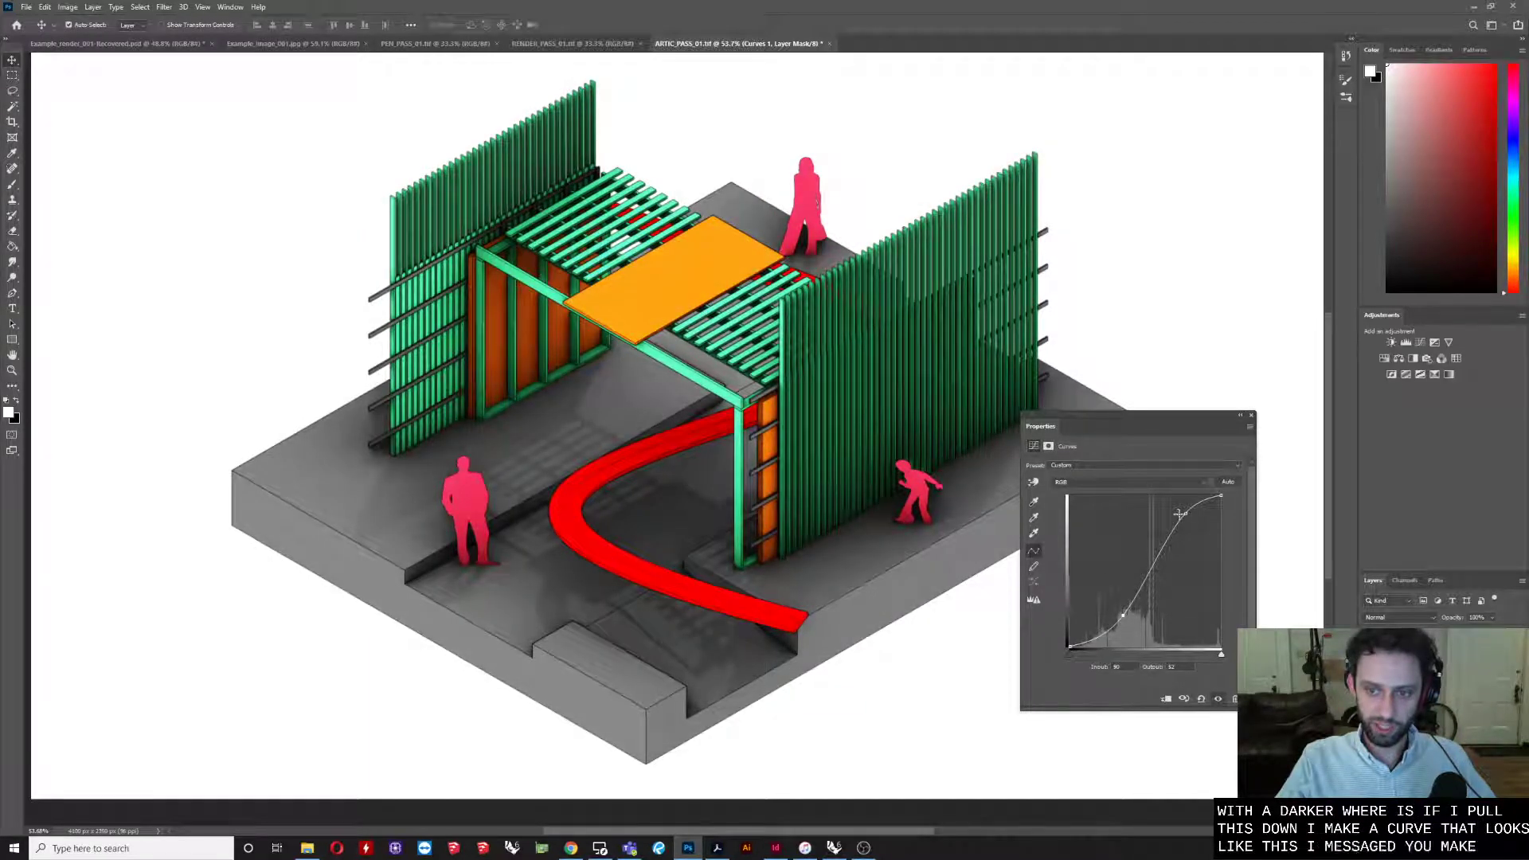
{"action": "left_click_drag", "start_coordinate": [1179, 513], "coordinate": [1175, 512]}
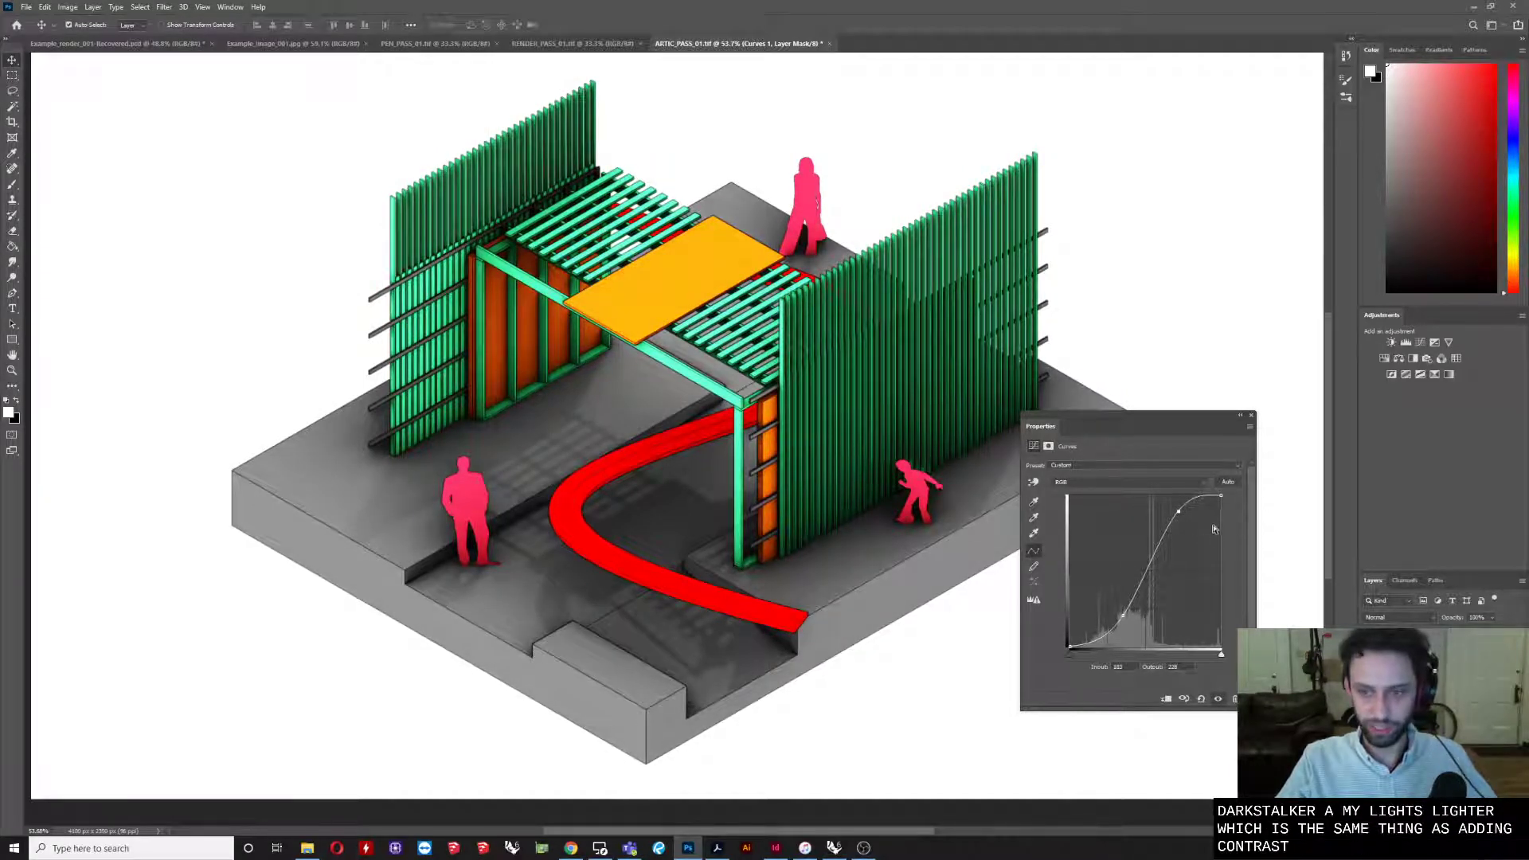
Try the inverse curve, lowering the highlights and raising the shadows to flatten the image's contrast
{"action": "left_click_drag", "start_coordinate": [1179, 512], "coordinate": [1193, 532]}
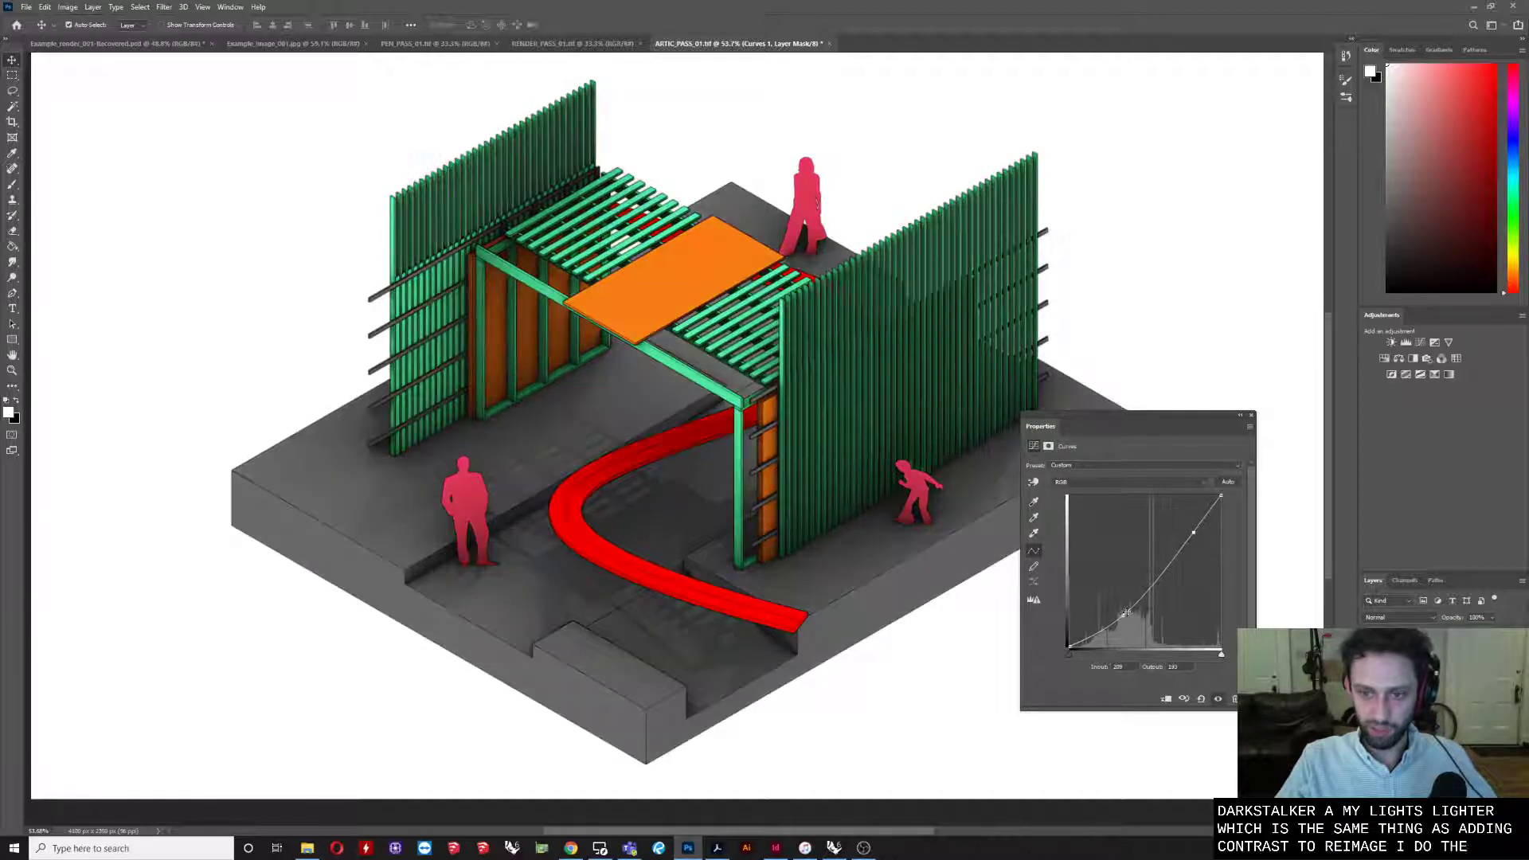
{"action": "left_click_drag", "start_coordinate": [1121, 615], "coordinate": [1088, 579]}
{"action": "left_click_drag", "start_coordinate": [1193, 532], "coordinate": [1201, 538]}
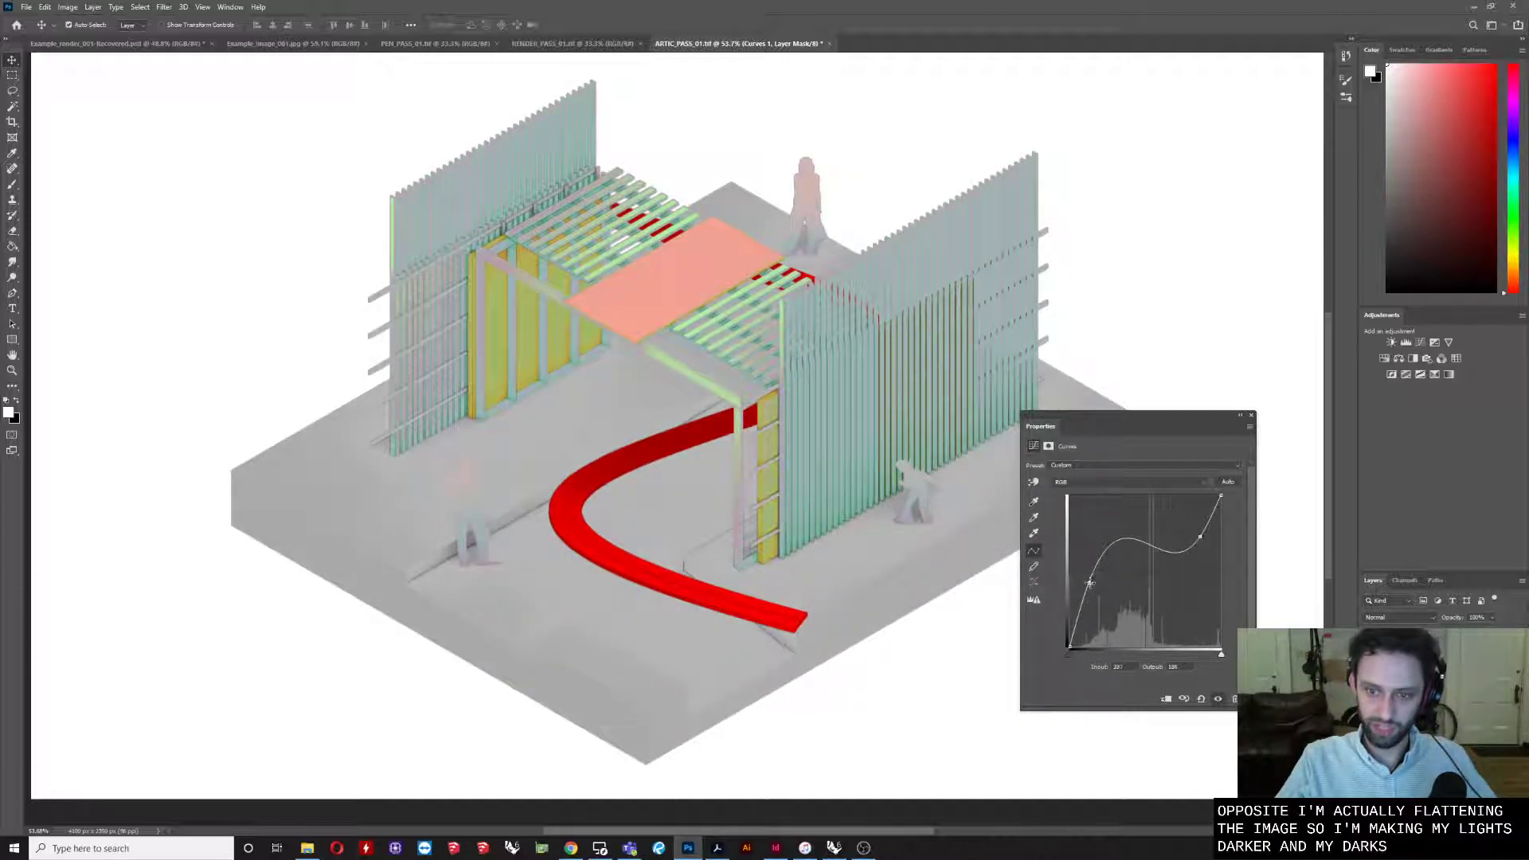
{"action": "left_click_drag", "start_coordinate": [1090, 583], "coordinate": [1096, 587]}
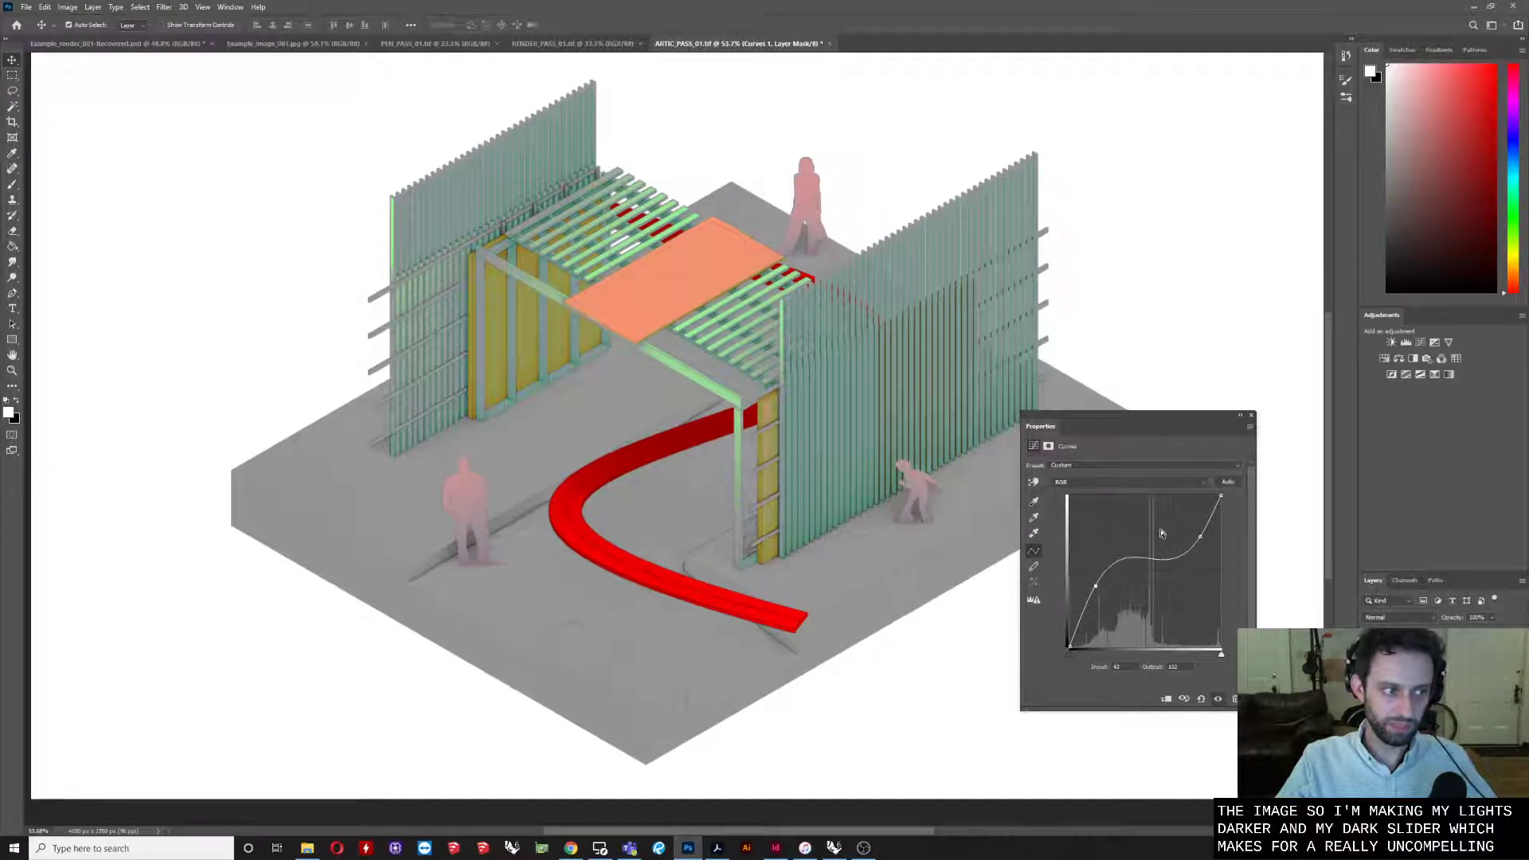
Bring both curve points back close to the diagonal, leaving only a subtle contrast adjustment
{"action": "left_click_drag", "start_coordinate": [1096, 586], "coordinate": [1113, 603]}
{"action": "left_click_drag", "start_coordinate": [1201, 536], "coordinate": [1177, 527]}
{"action": "left_click_drag", "start_coordinate": [1132, 596], "coordinate": [1115, 602]}
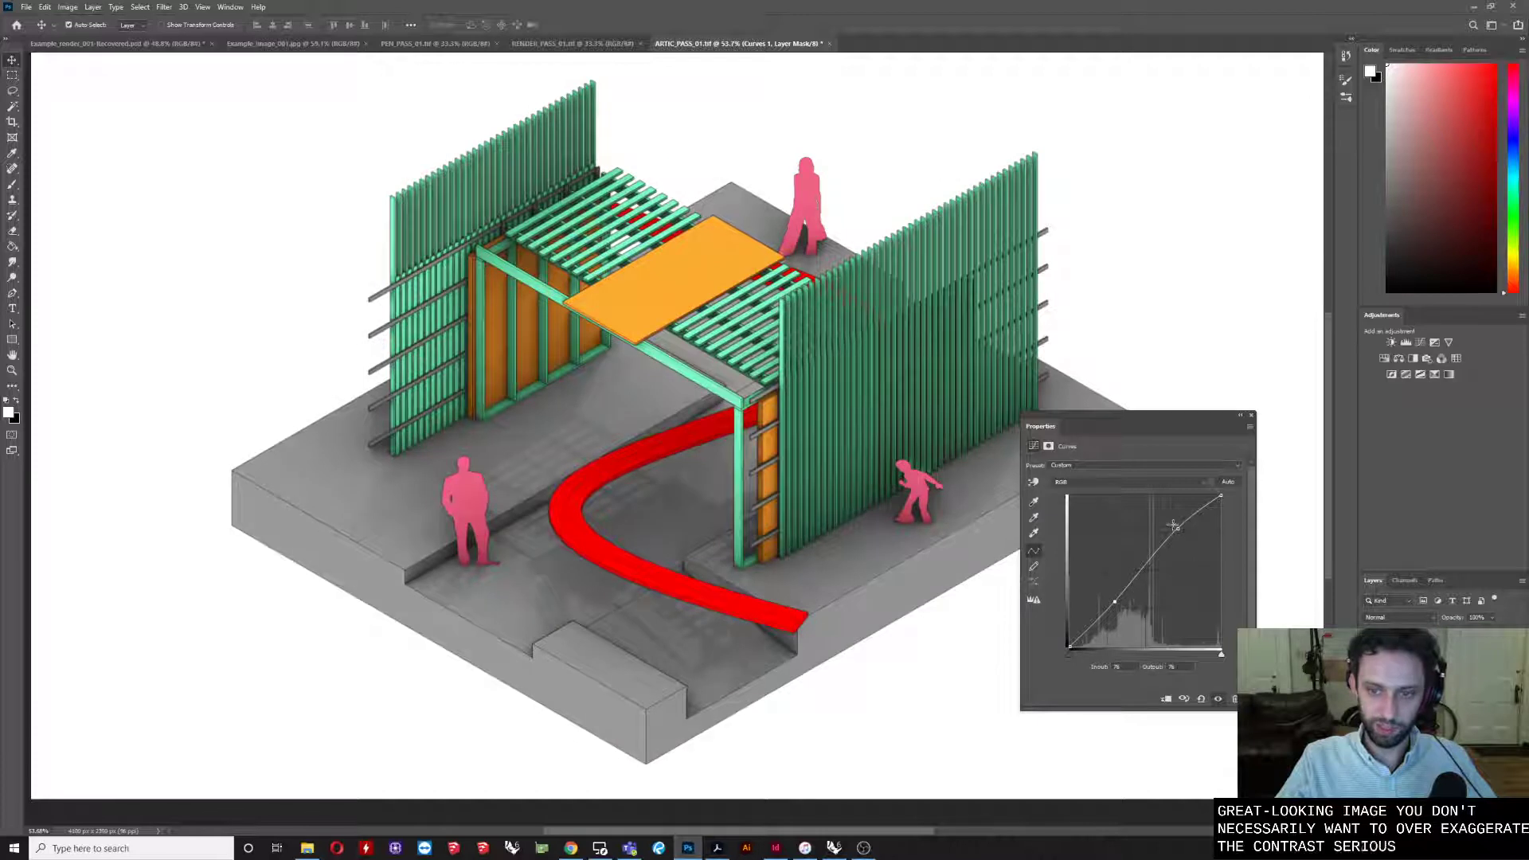
{"action": "left_click_drag", "start_coordinate": [1175, 528], "coordinate": [1183, 527]}
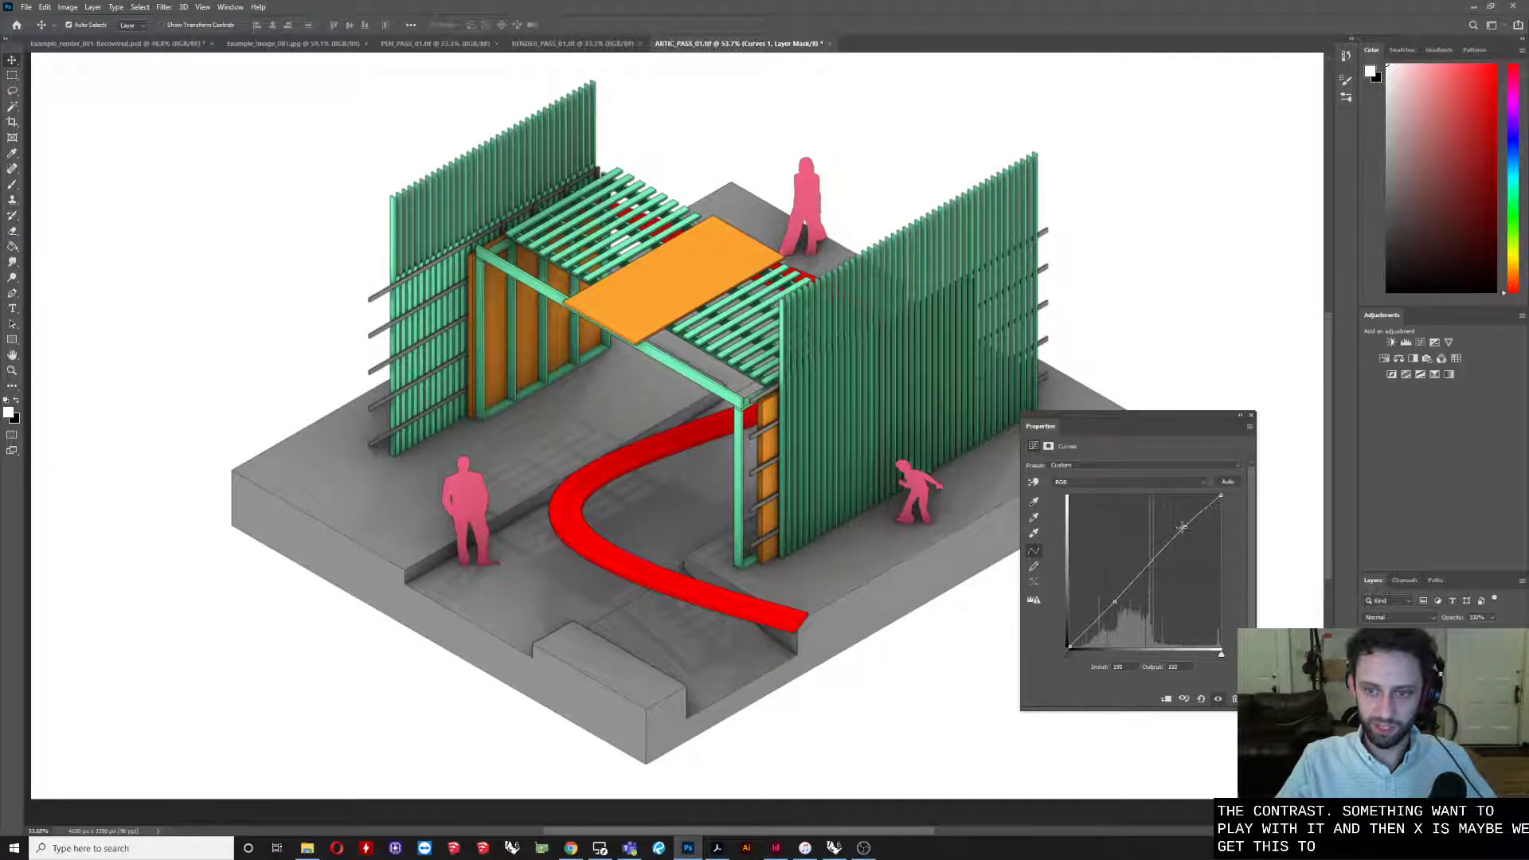
{"action": "left_click_drag", "start_coordinate": [1115, 601], "coordinate": [1106, 611]}
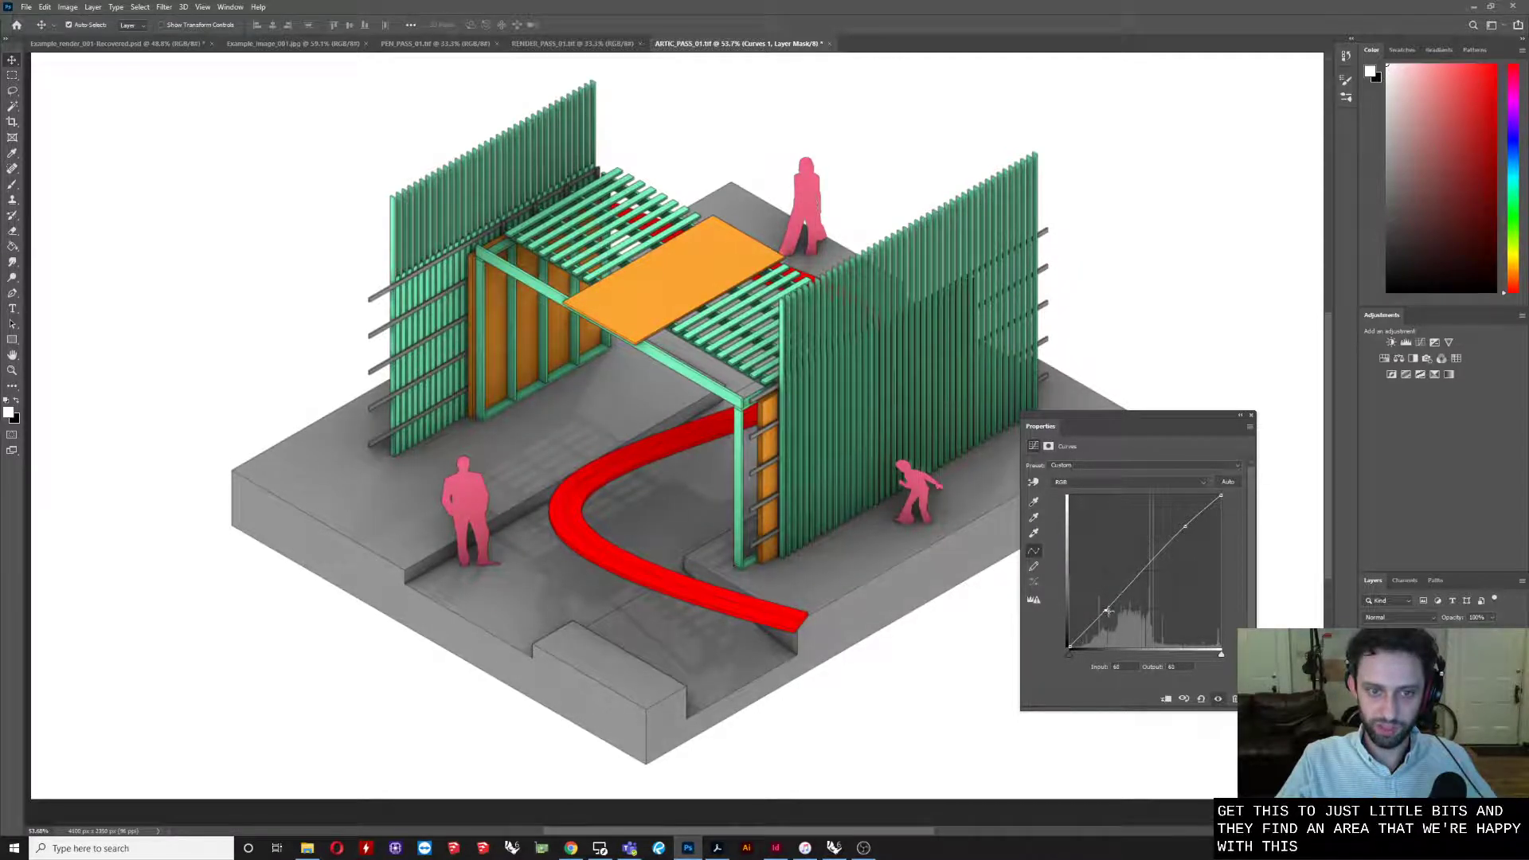
Shape the Curves adjustment's red channel into an S by lowering red in the shadows and raising it in the highlights
{"action": "left_click", "coordinate": [1131, 482]}
{"action": "left_click", "coordinate": [1070, 501]}
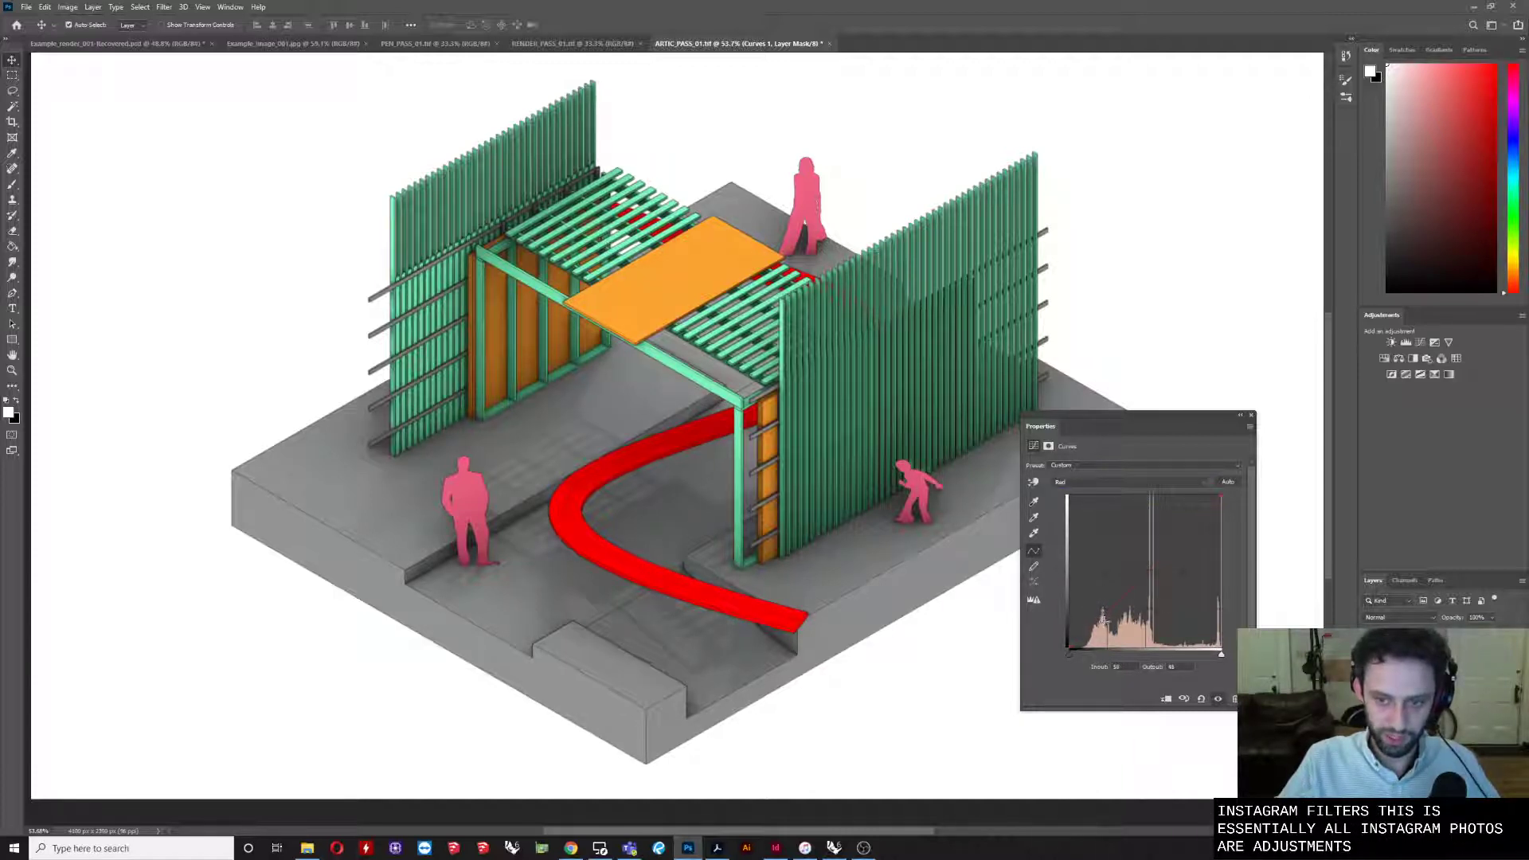
{"action": "left_click", "coordinate": [1103, 622]}
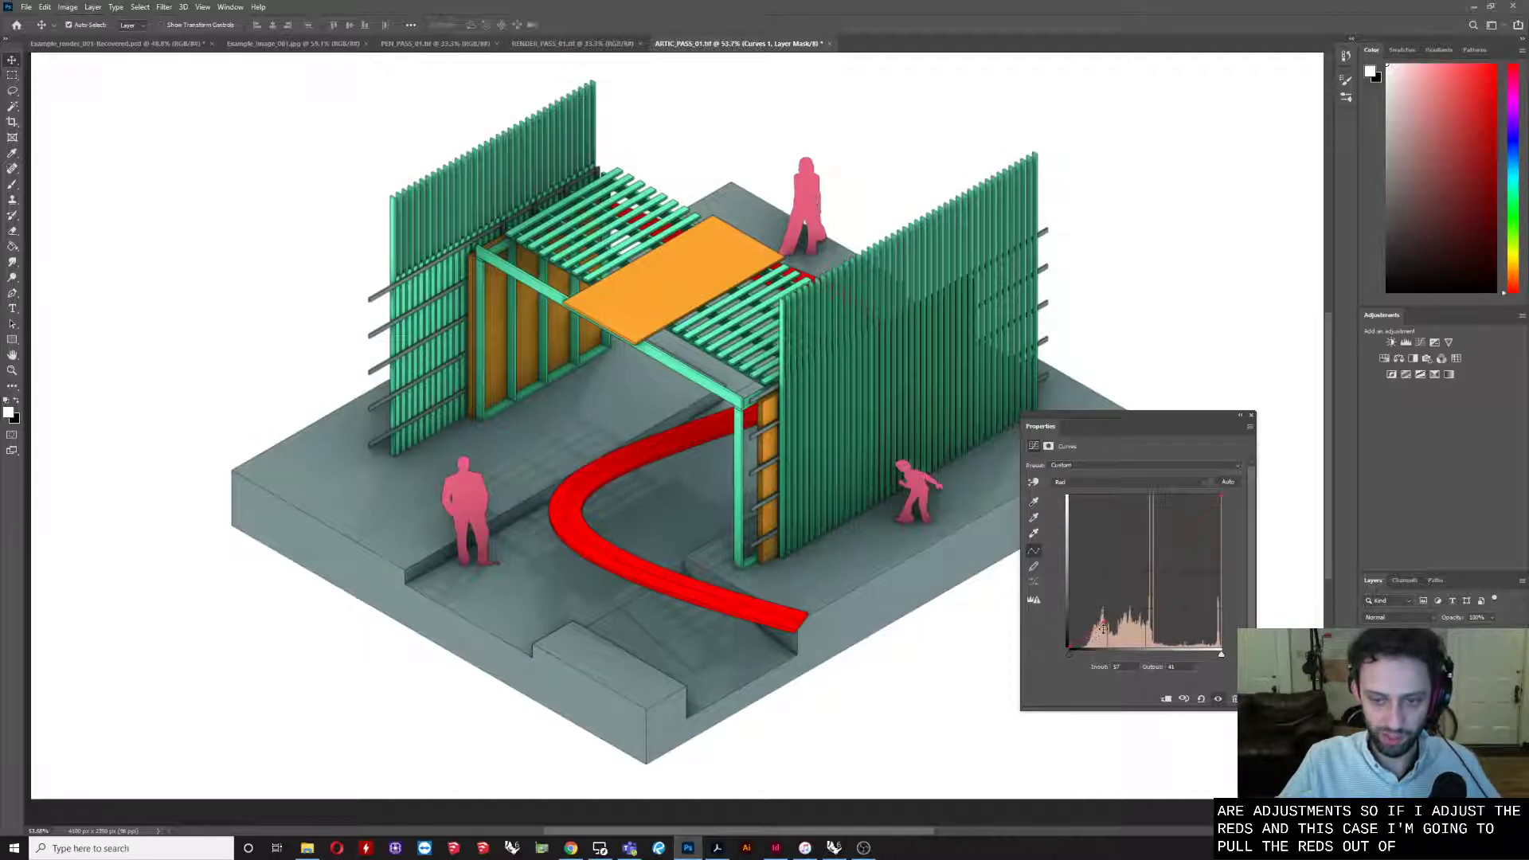
{"action": "left_click_drag", "start_coordinate": [1182, 540], "coordinate": [1178, 526]}
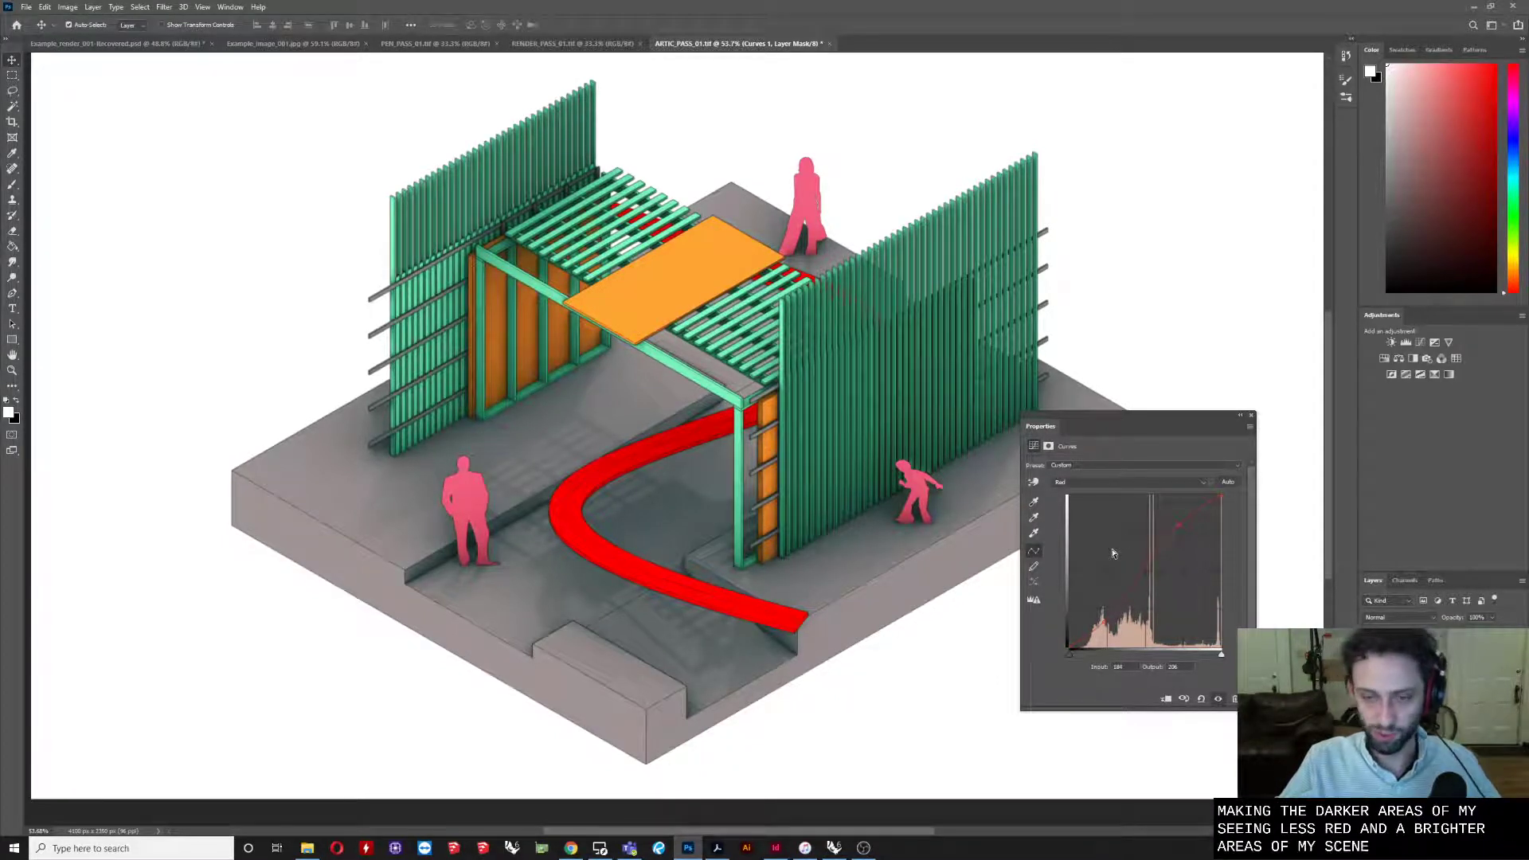
Shape the green channel curve into an S with raised highlights and slightly lowered shadows, undoing the stray curve point
{"action": "left_click", "coordinate": [1107, 481]}
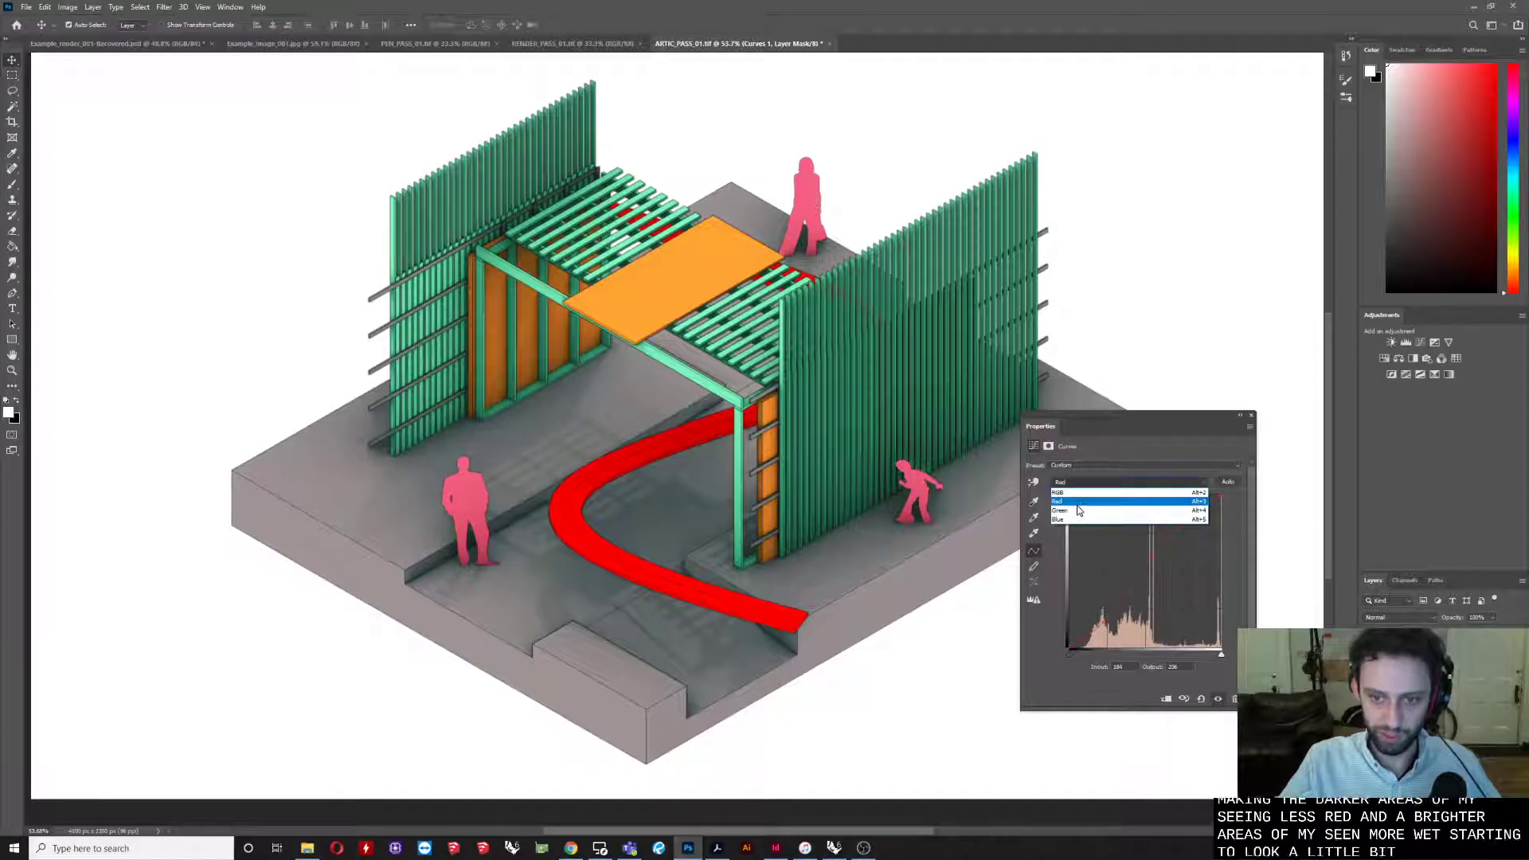
{"action": "left_click", "coordinate": [1077, 505]}
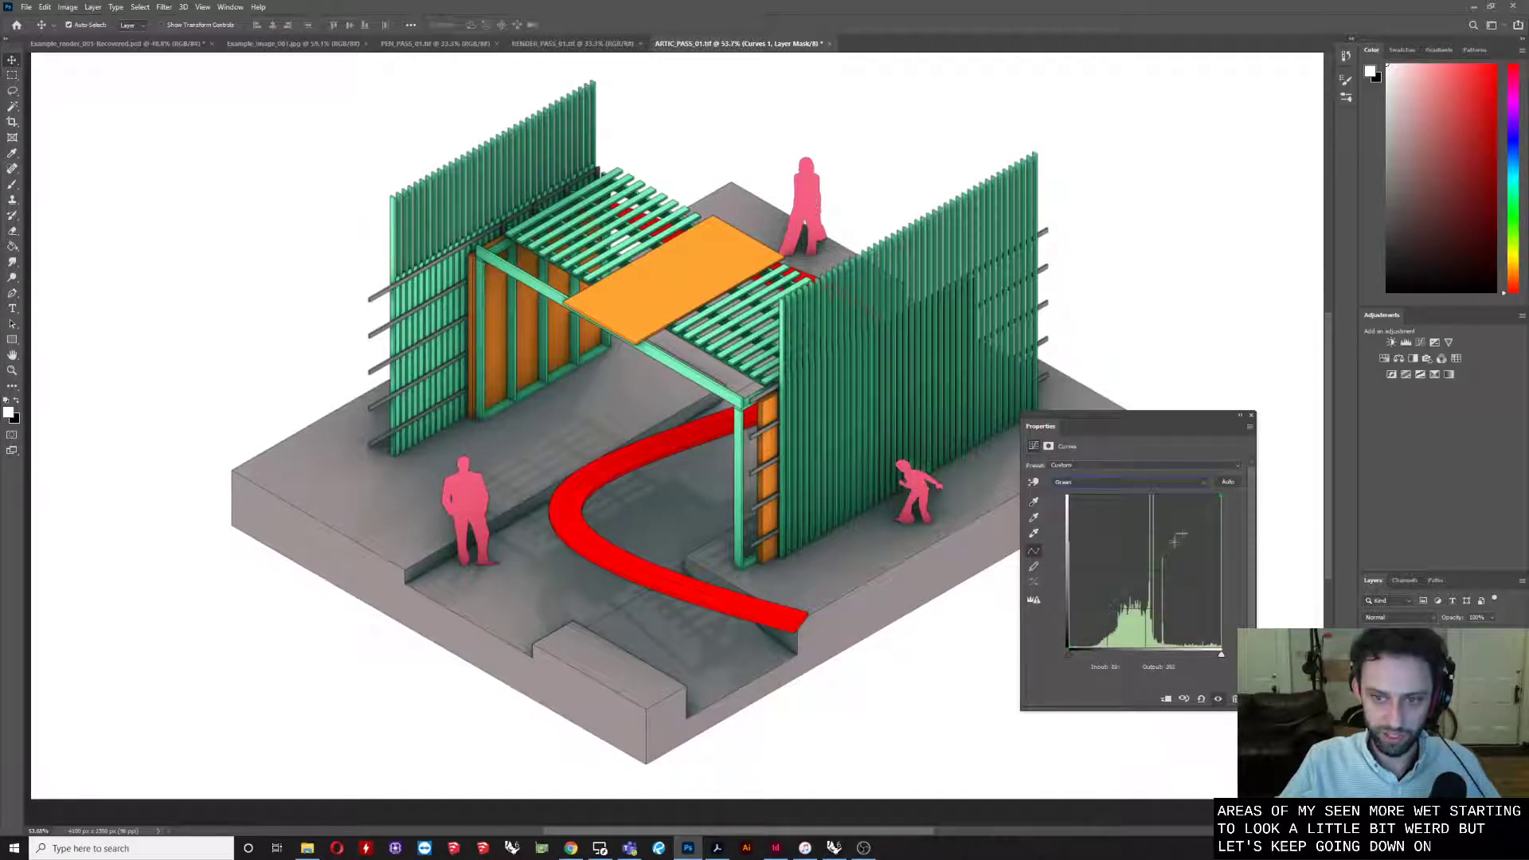
{"action": "left_click_drag", "start_coordinate": [1187, 518], "coordinate": [1190, 531]}
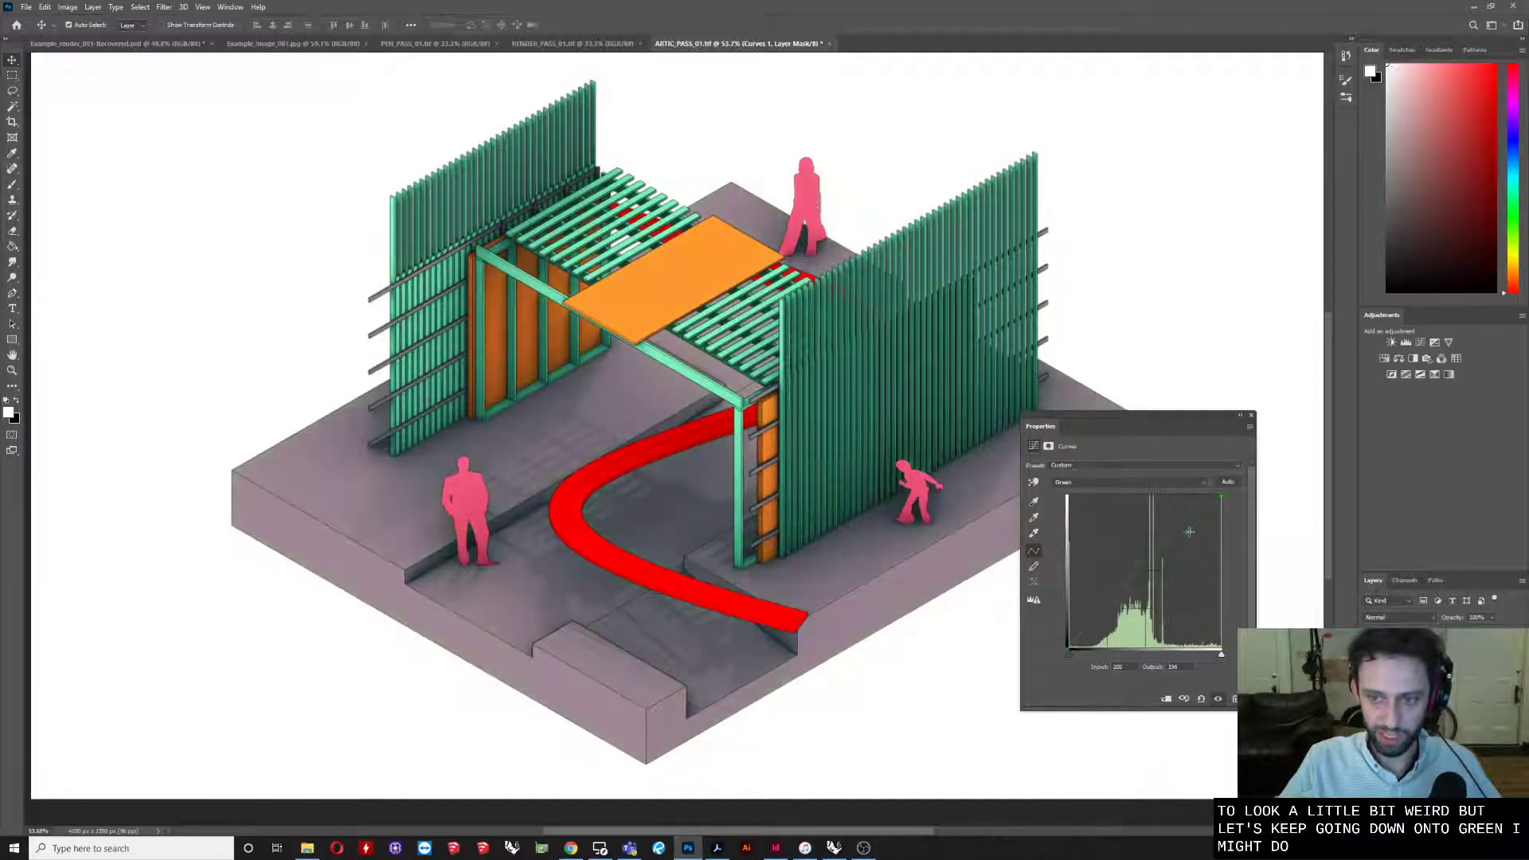
{"action": "left_click_drag", "start_coordinate": [1108, 603], "coordinate": [1112, 602]}
{"action": "left_click_drag", "start_coordinate": [1192, 530], "coordinate": [1188, 518]}
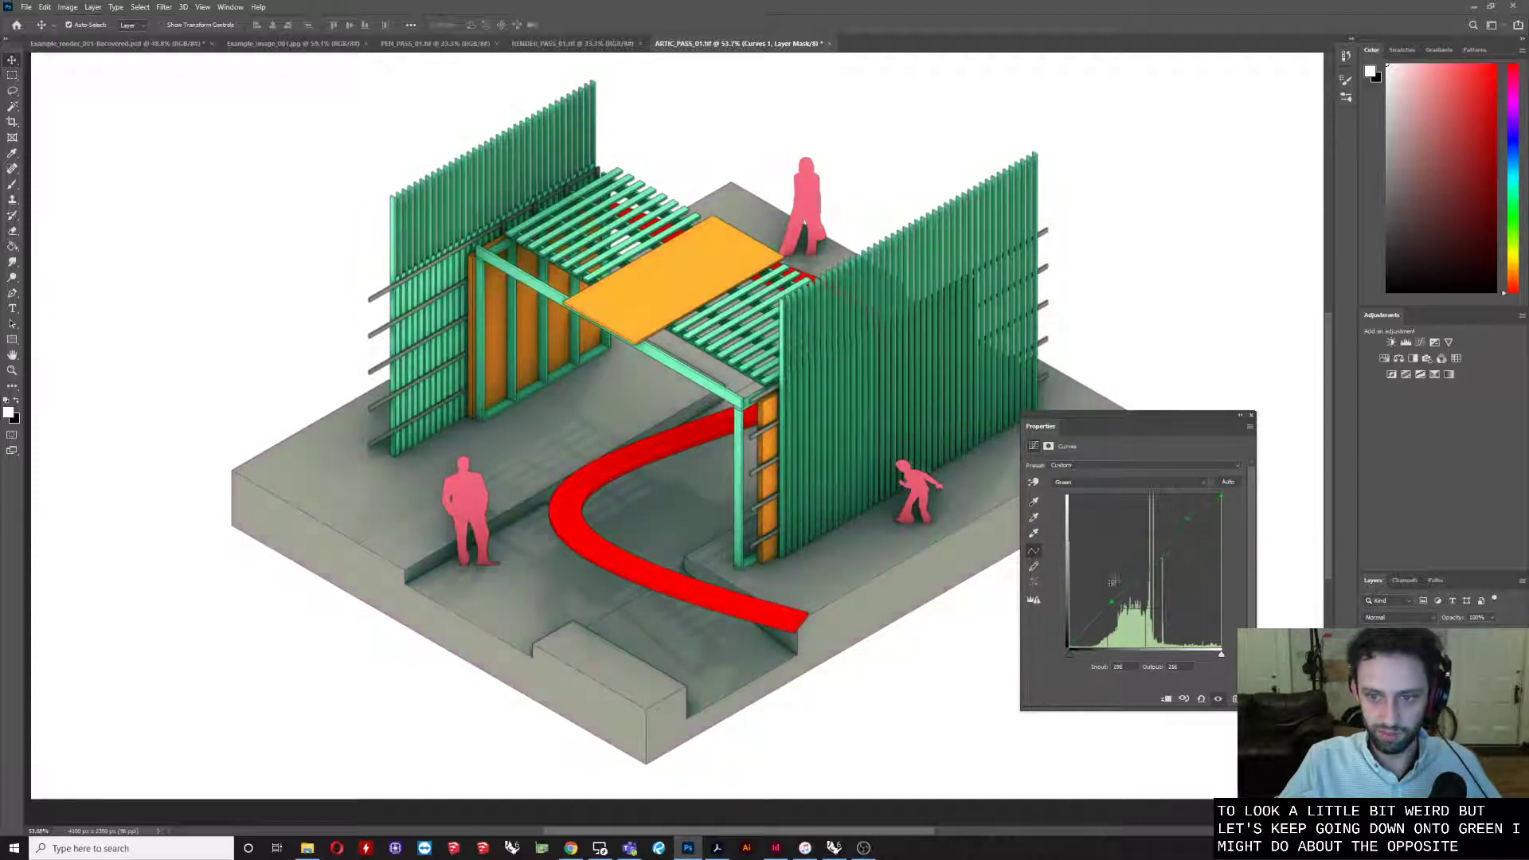
{"action": "left_click_drag", "start_coordinate": [1112, 603], "coordinate": [1116, 608]}
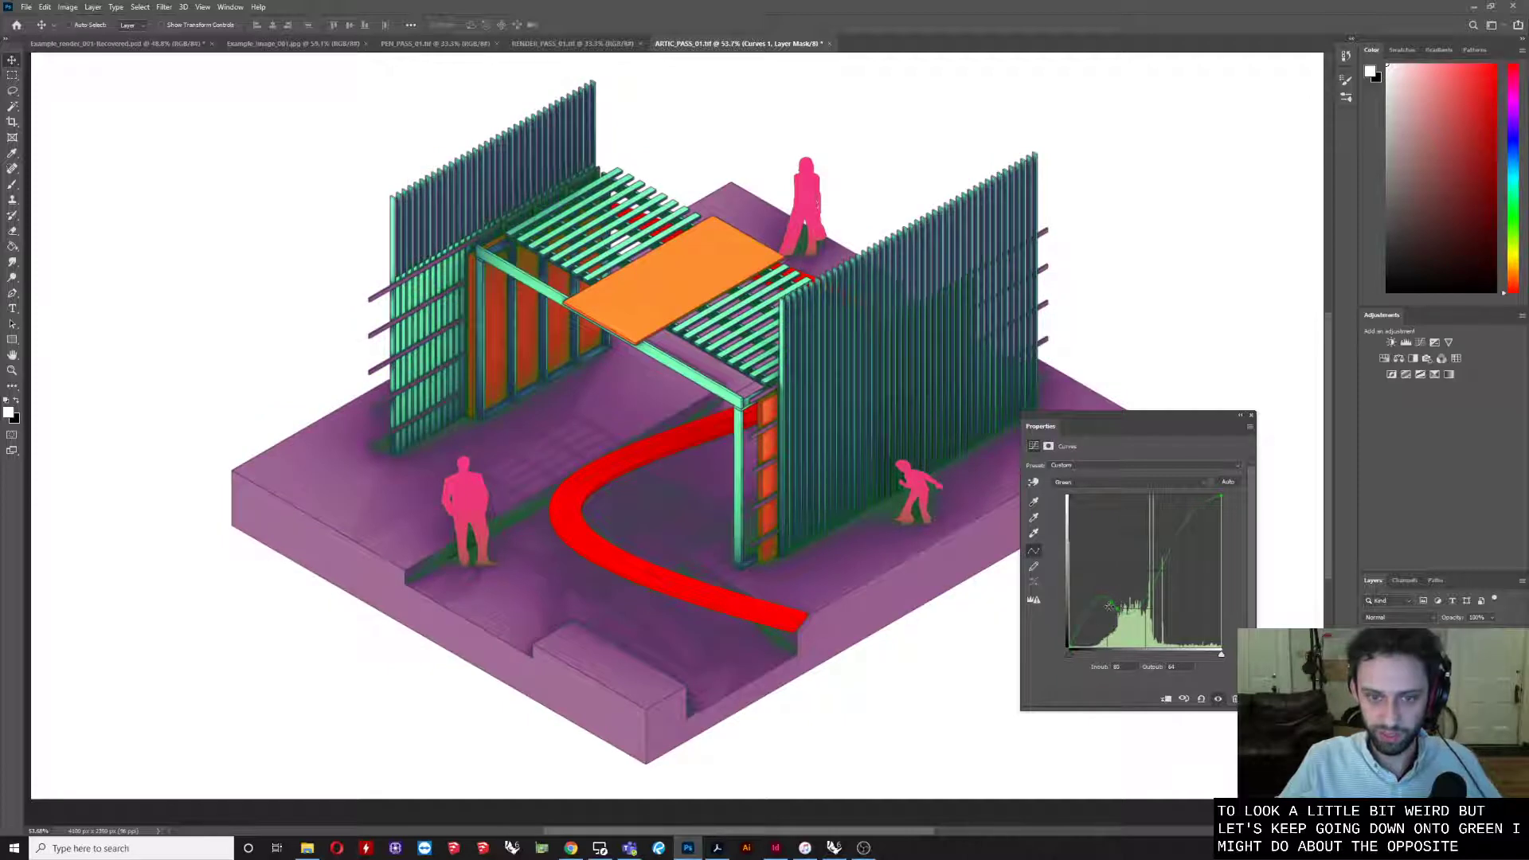
{"action": "key", "text": "ctrl+z"}
{"action": "left_click_drag", "start_coordinate": [1107, 616], "coordinate": [1110, 613]}
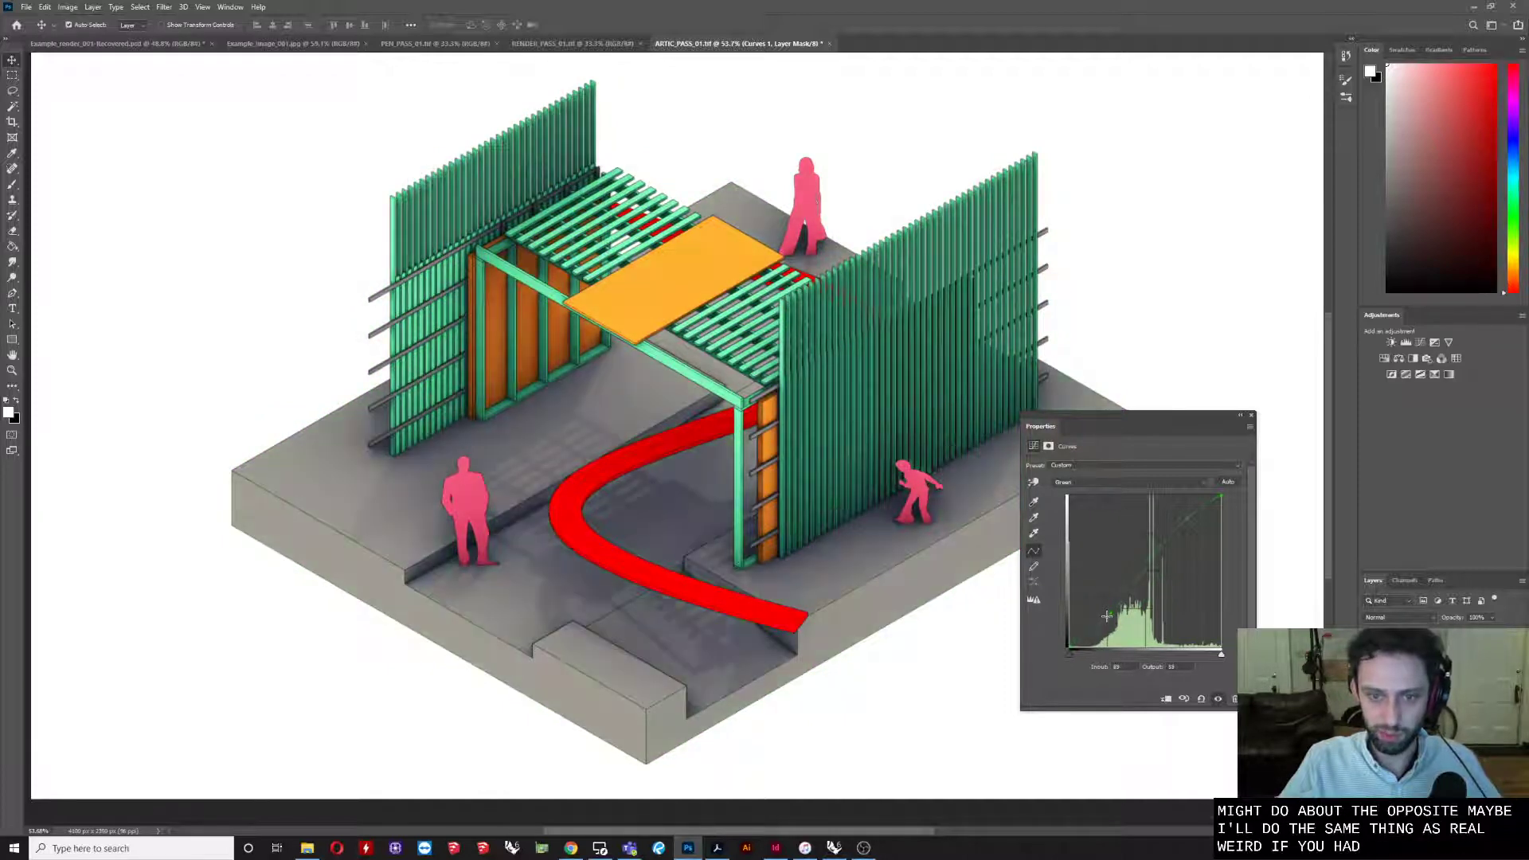
In the blue channel curve, raise the shadows and lower the highlights to give the dark areas a subtle blue tint
{"action": "left_click", "coordinate": [1115, 481]}
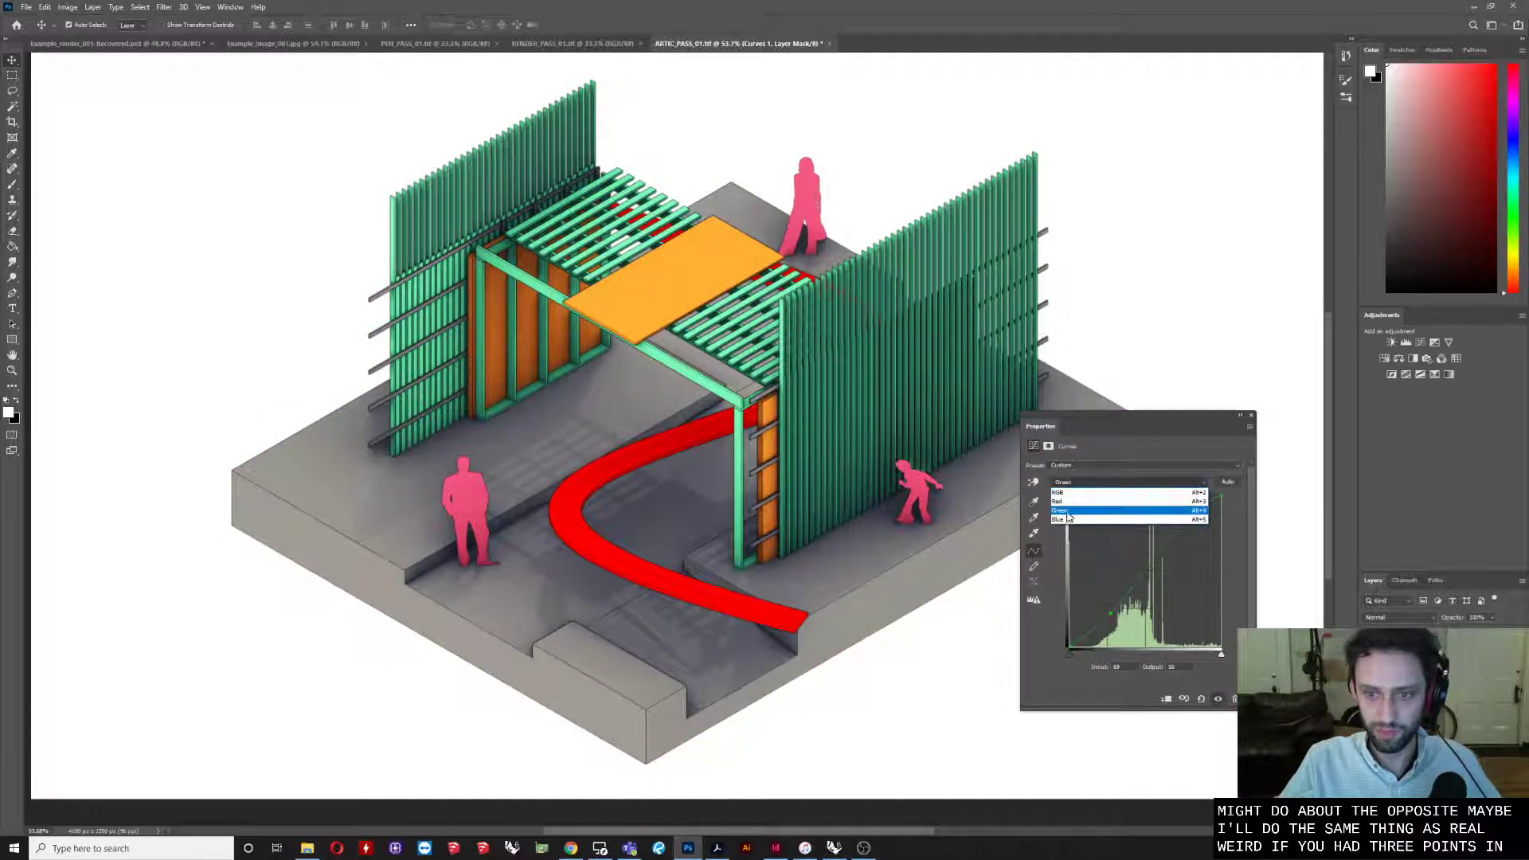
{"action": "left_click", "coordinate": [1099, 497]}
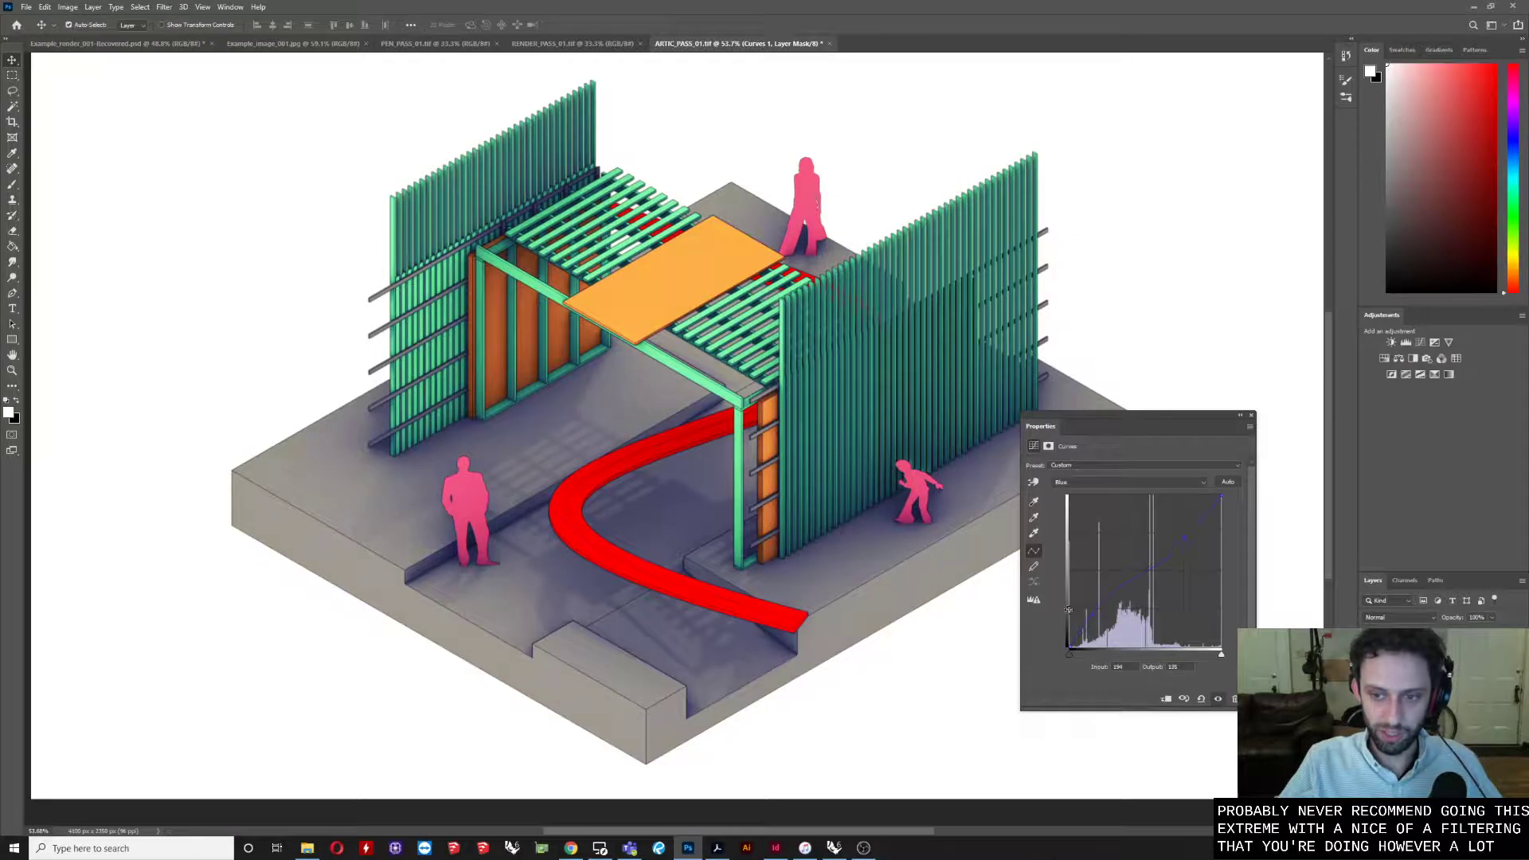
{"action": "left_click_drag", "start_coordinate": [1092, 614], "coordinate": [1091, 614]}
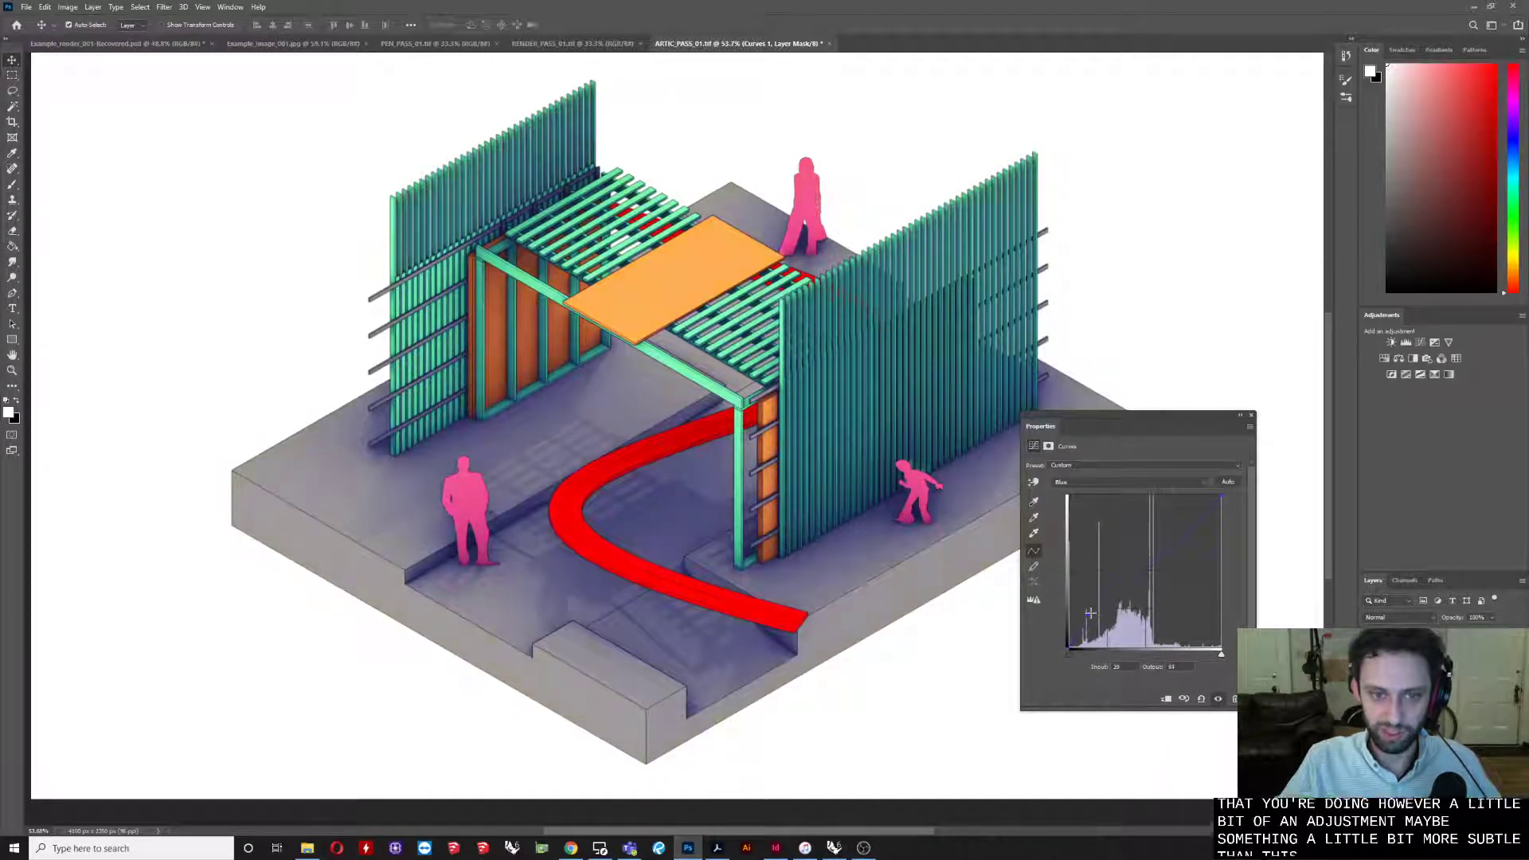
Soften the red channel curve by moving its highlight and shadow points closer to the diagonal
{"action": "left_click", "coordinate": [1113, 482]}
{"action": "left_click", "coordinate": [1111, 504]}
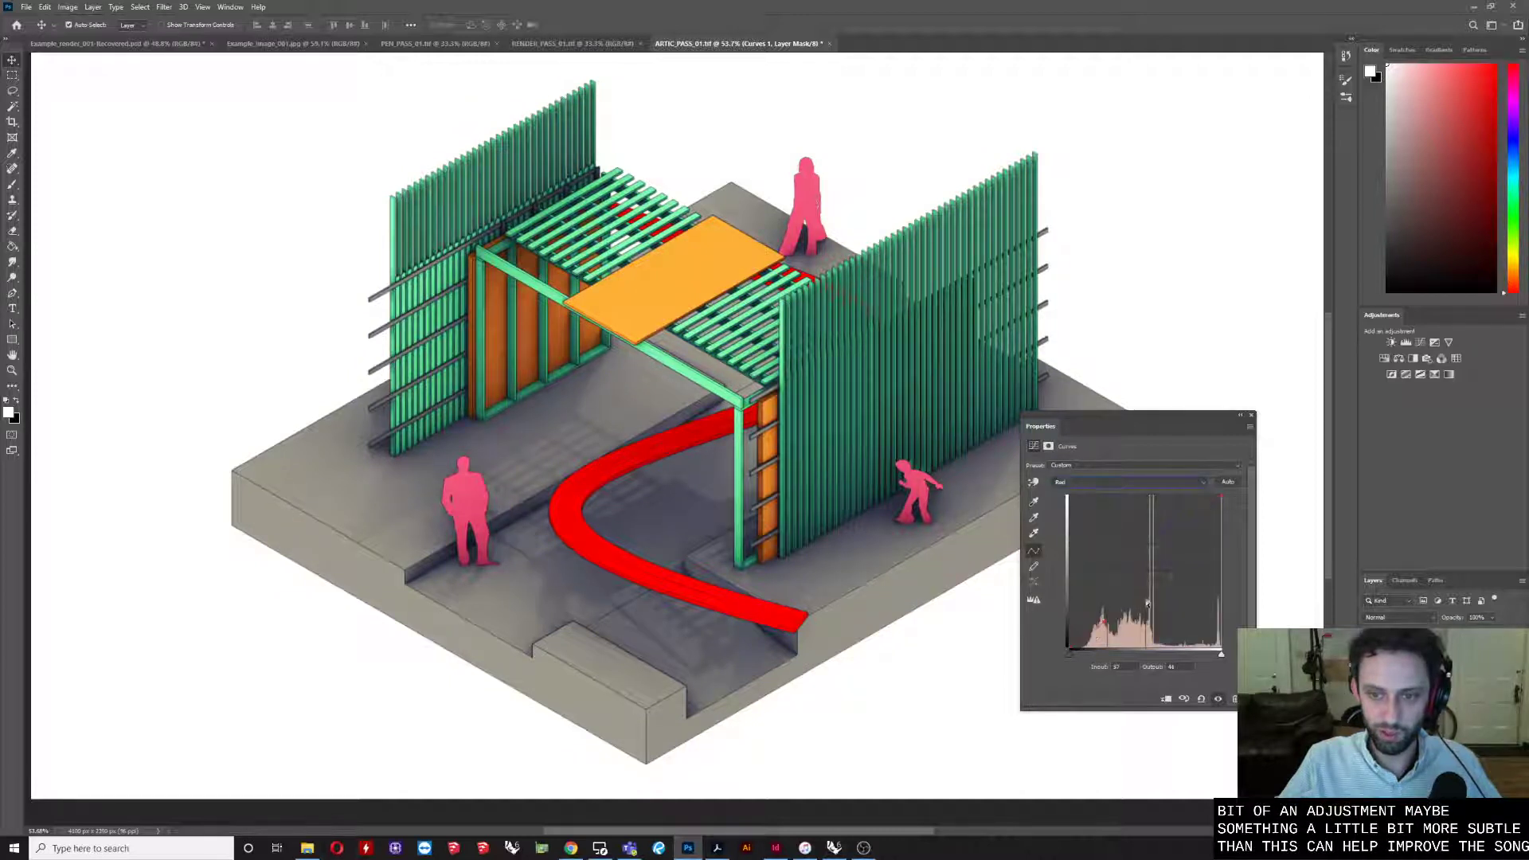
{"action": "left_click", "coordinate": [1180, 532]}
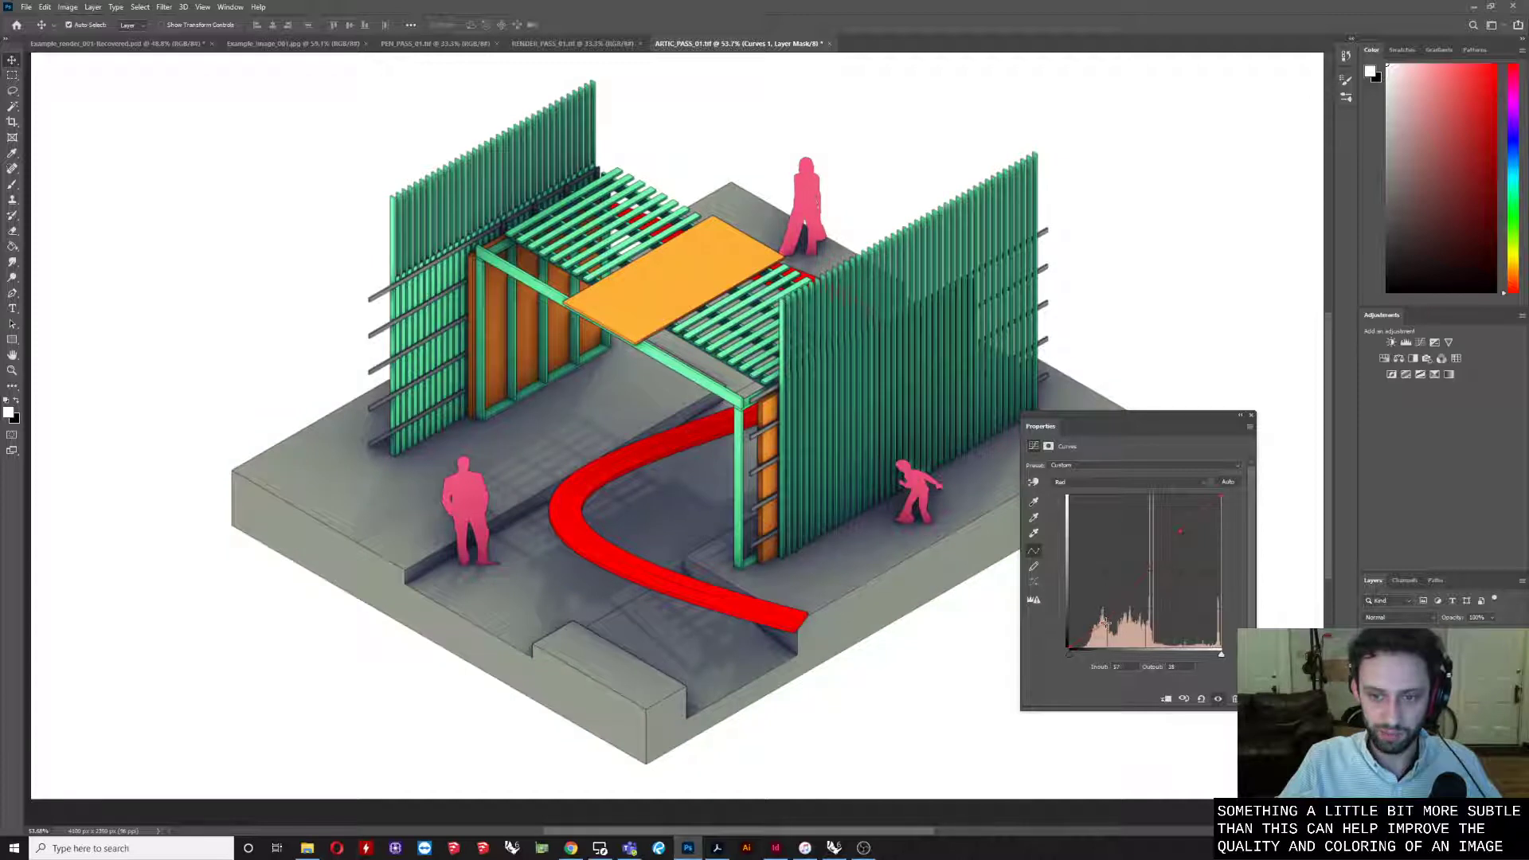
{"action": "left_click_drag", "start_coordinate": [1103, 618], "coordinate": [1102, 613]}
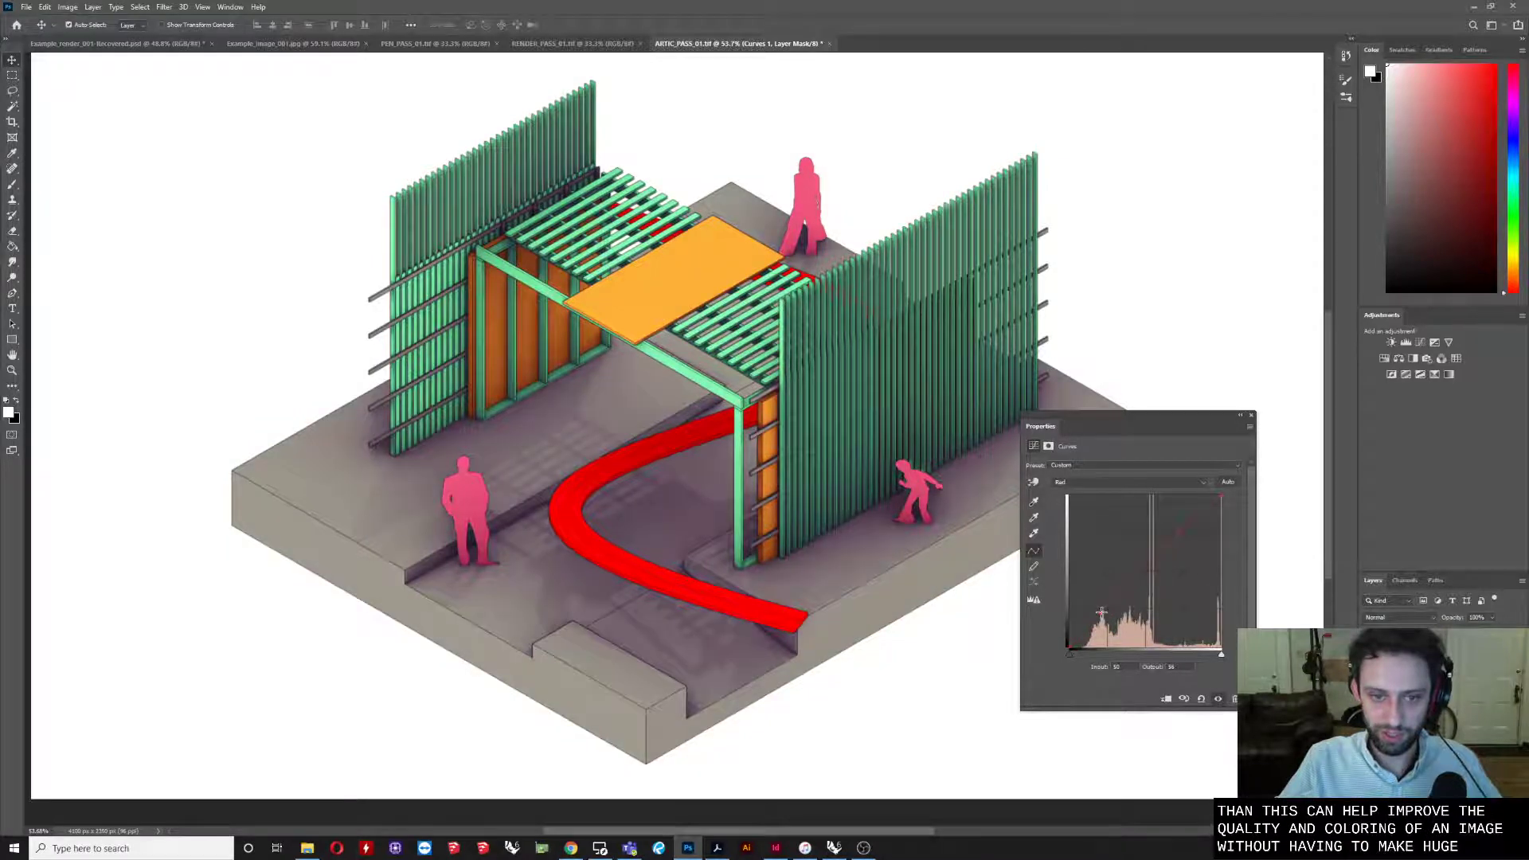
Readjust the green channel curve's highlight and shadow points, keeping the highlights raised and pulling the shadows slightly down
{"action": "left_click", "coordinate": [1094, 479]}
{"action": "left_click", "coordinate": [1190, 519]}
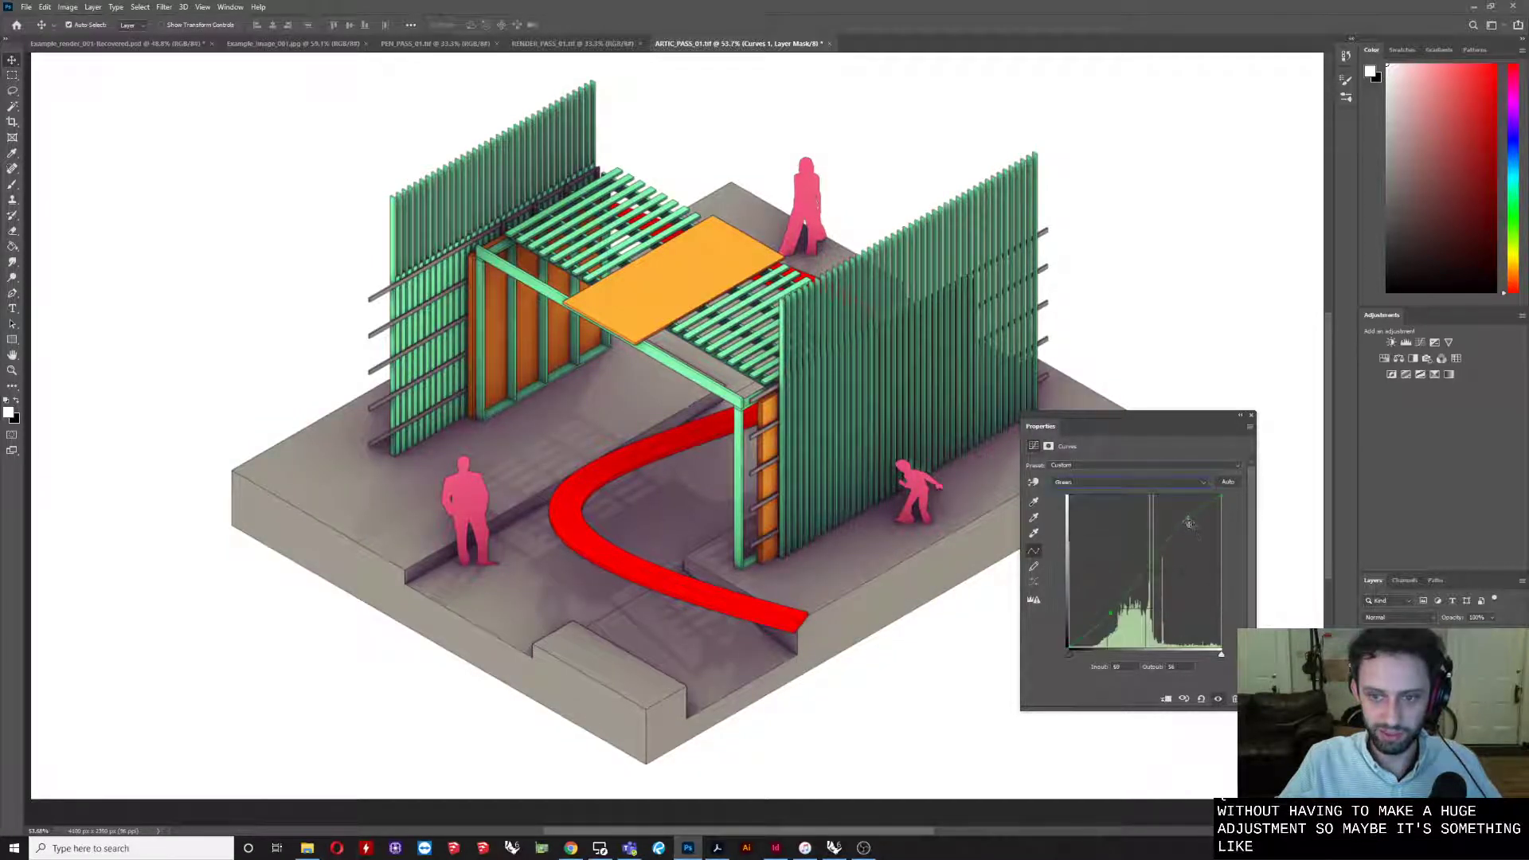
{"action": "left_click_drag", "start_coordinate": [1188, 530], "coordinate": [1187, 524]}
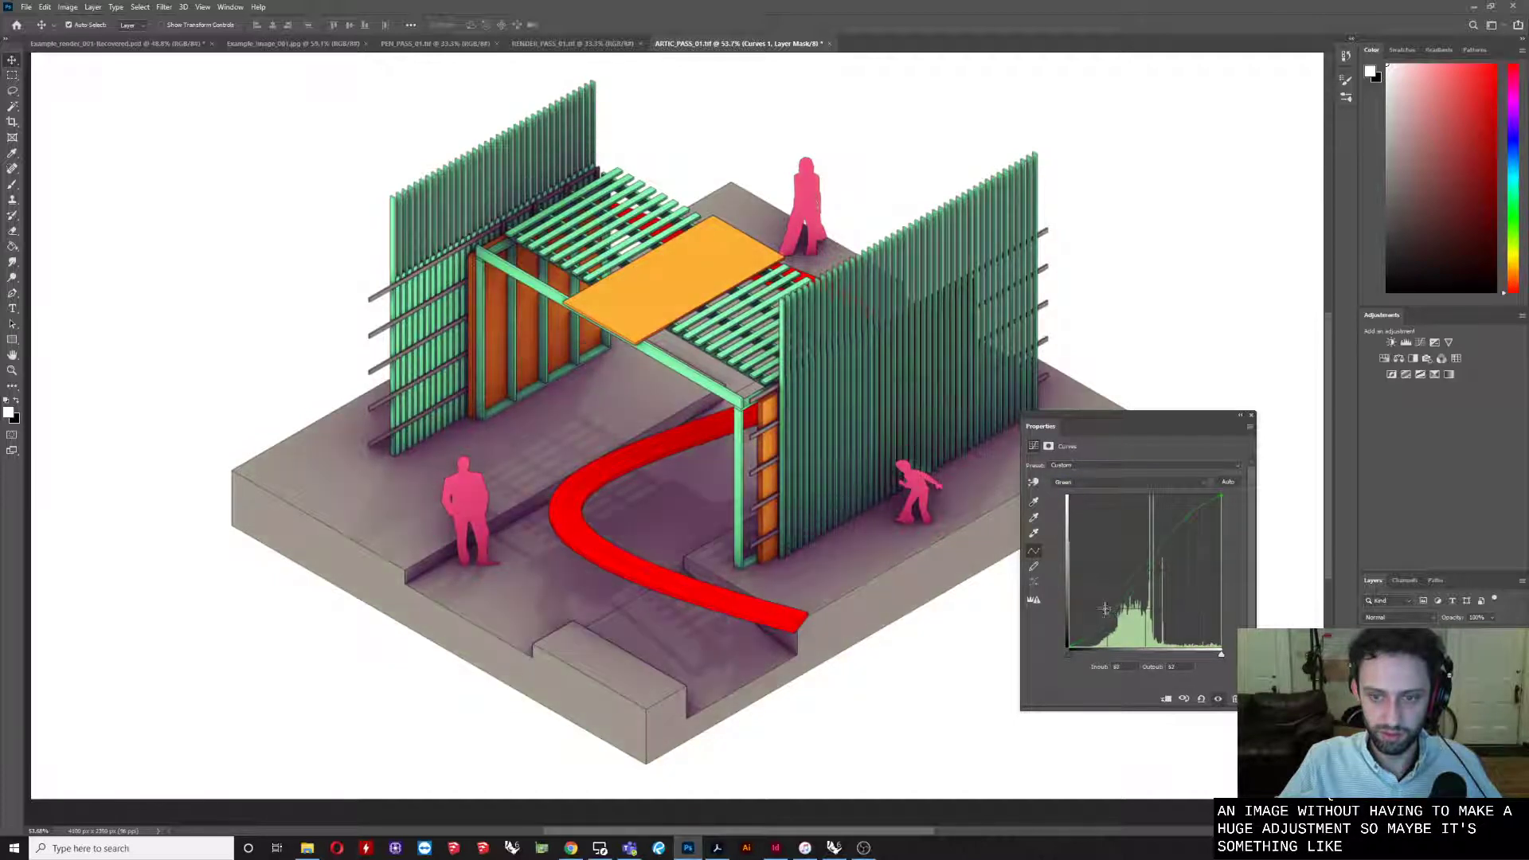
{"action": "left_click_drag", "start_coordinate": [1105, 611], "coordinate": [1103, 608]}
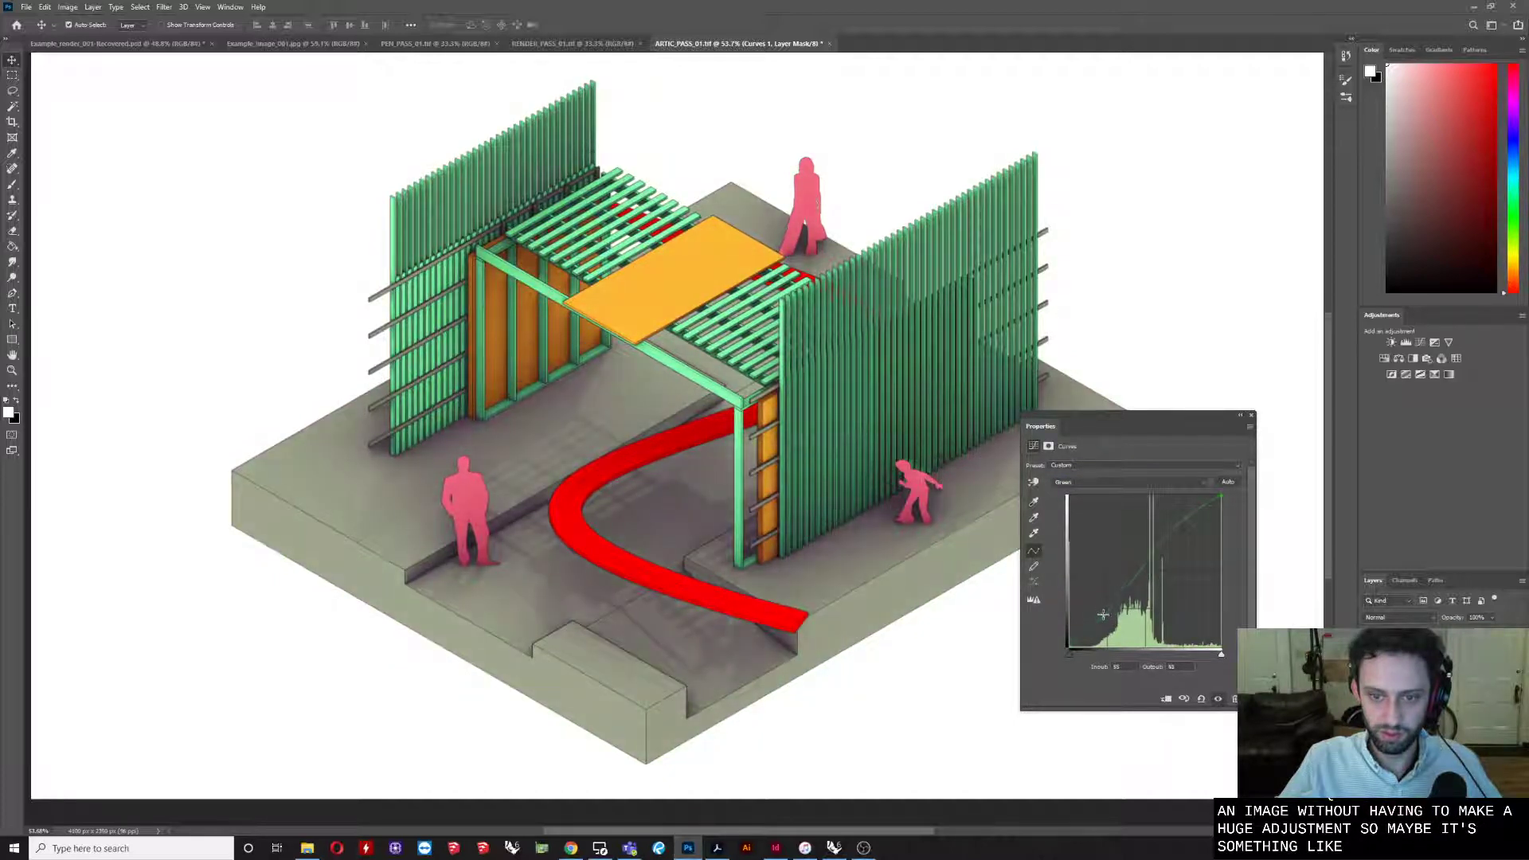
{"action": "left_click_drag", "start_coordinate": [1103, 617], "coordinate": [1103, 619]}
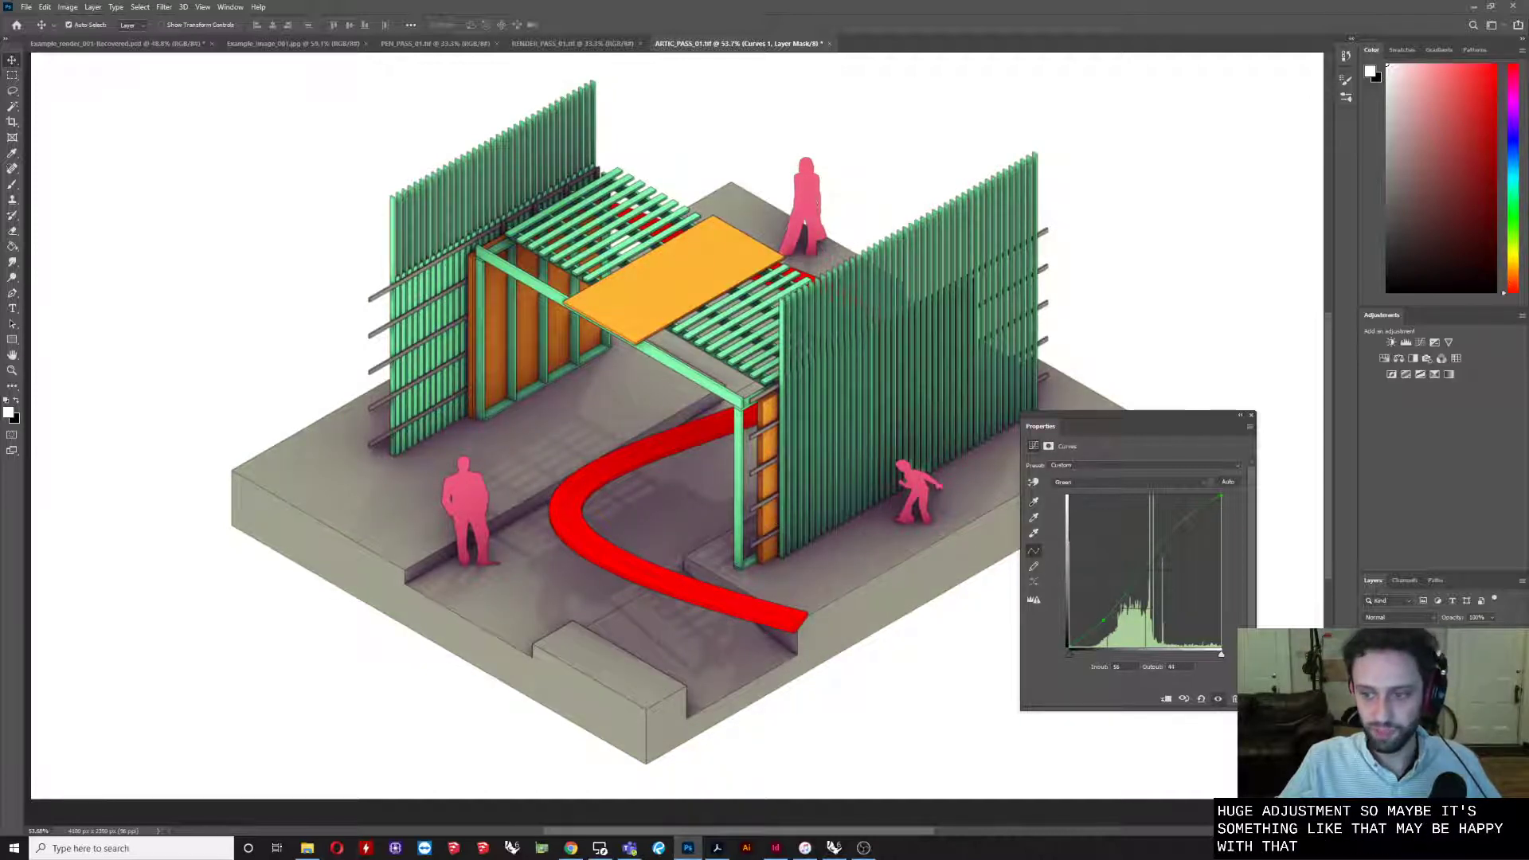
Compare the image with and without the Curves adjustment, and reduce the green cast by easing both green curve points towards the diagonal
{"action": "key", "text": "ctrl+comma"}
{"action": "key", "text": "ctrl+comma"}
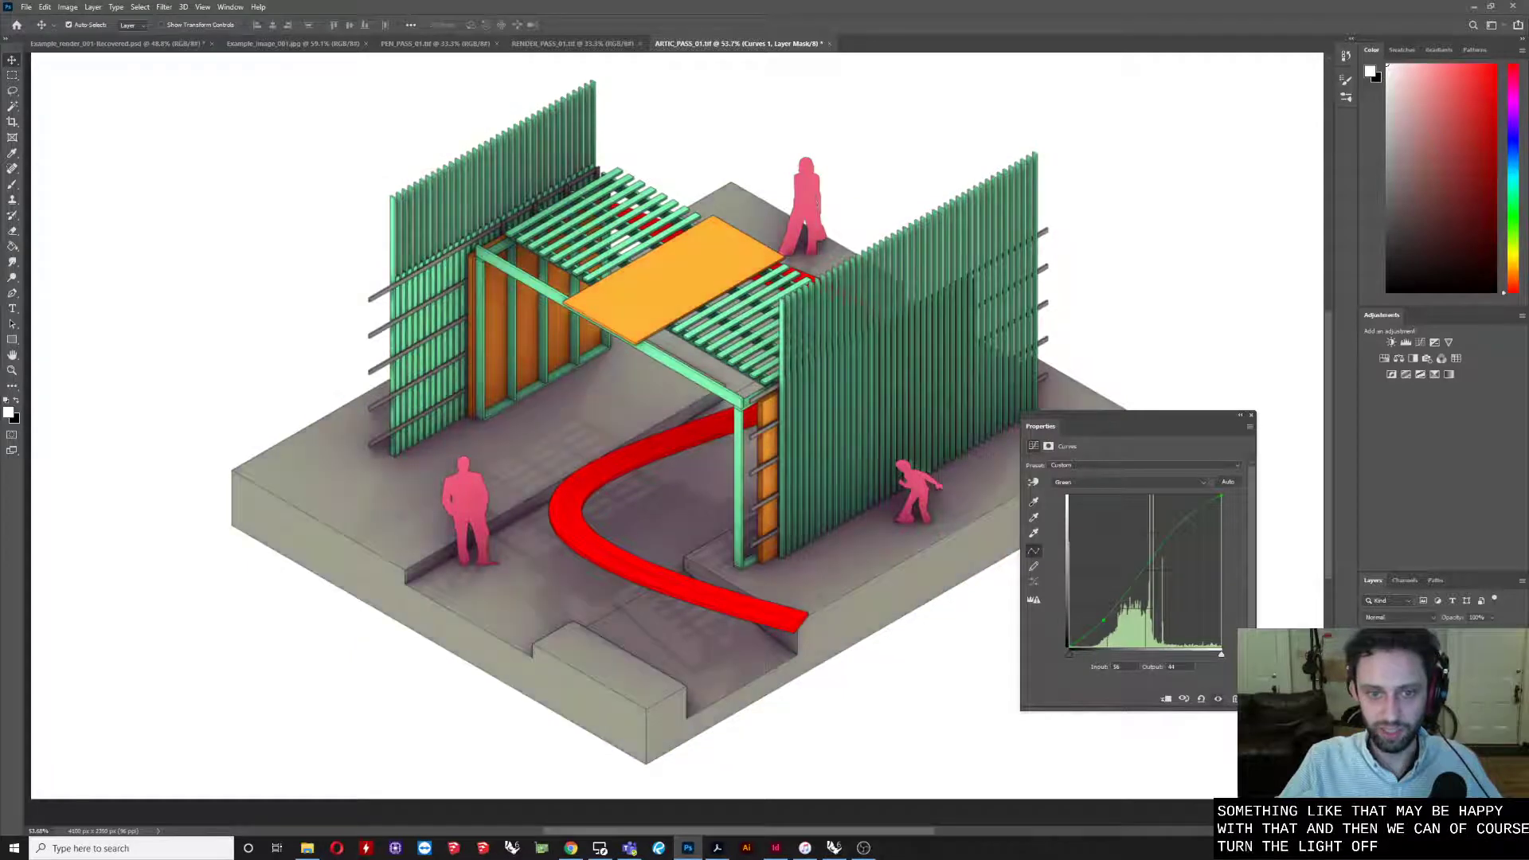
{"action": "key", "text": "ctrl+comma"}
{"action": "key", "text": "ctrl+comma"}
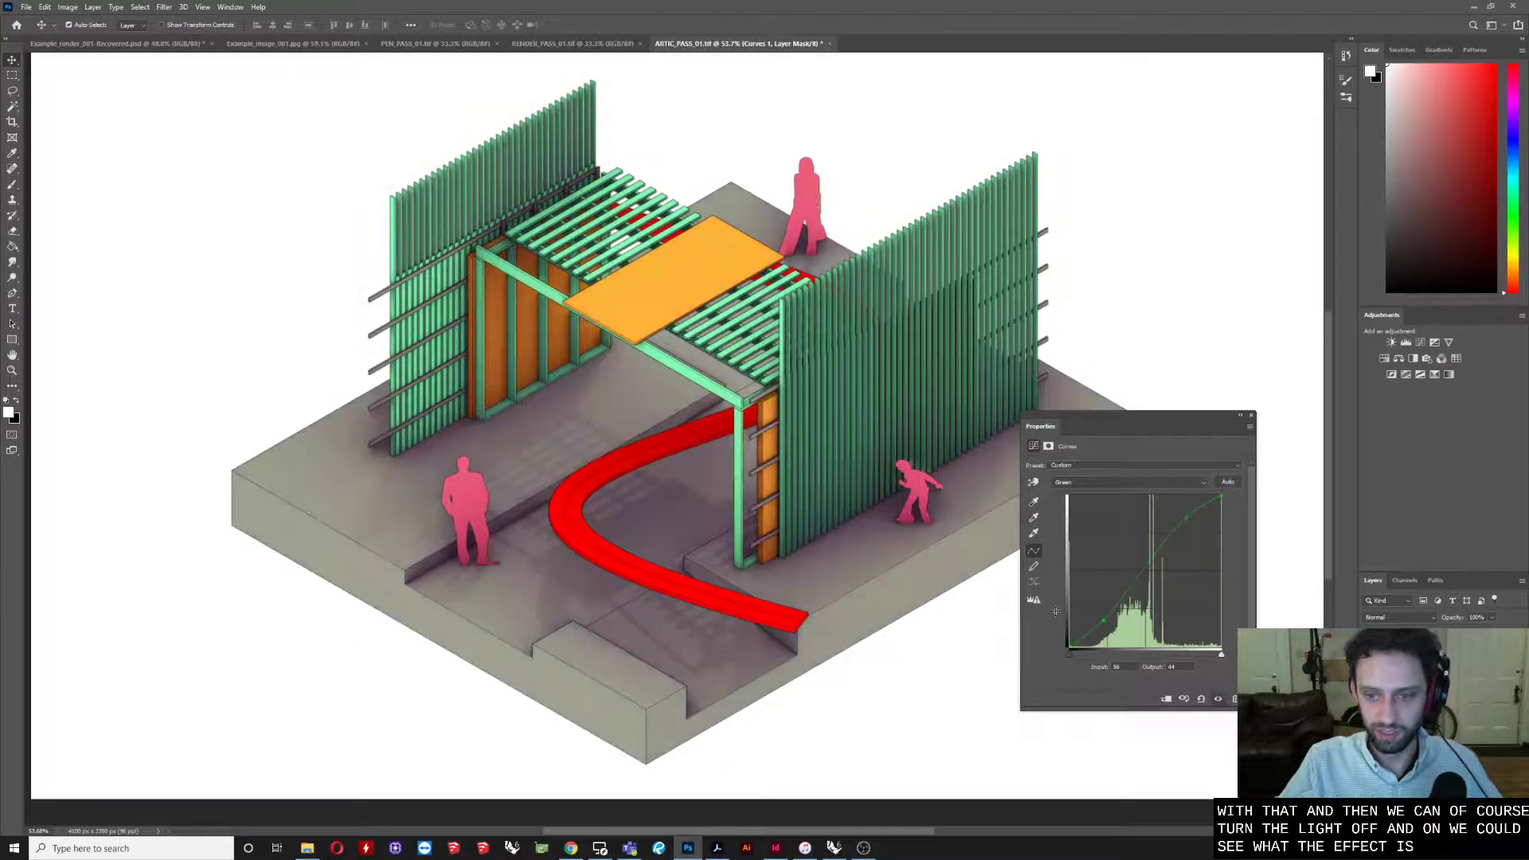
{"action": "left_click", "coordinate": [1185, 526]}
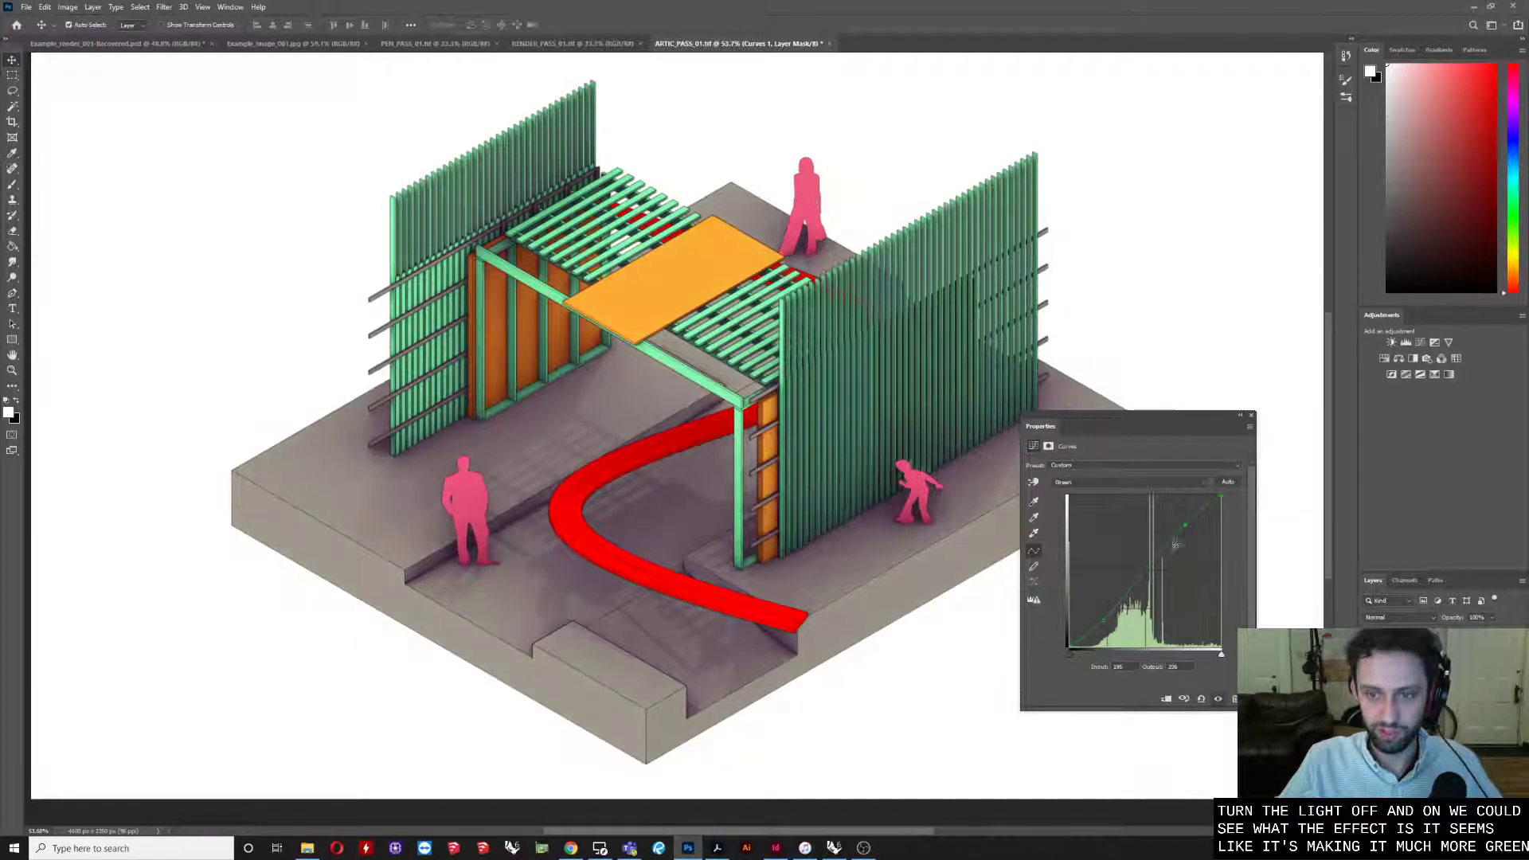
{"action": "left_click_drag", "start_coordinate": [1104, 620], "coordinate": [1104, 614]}
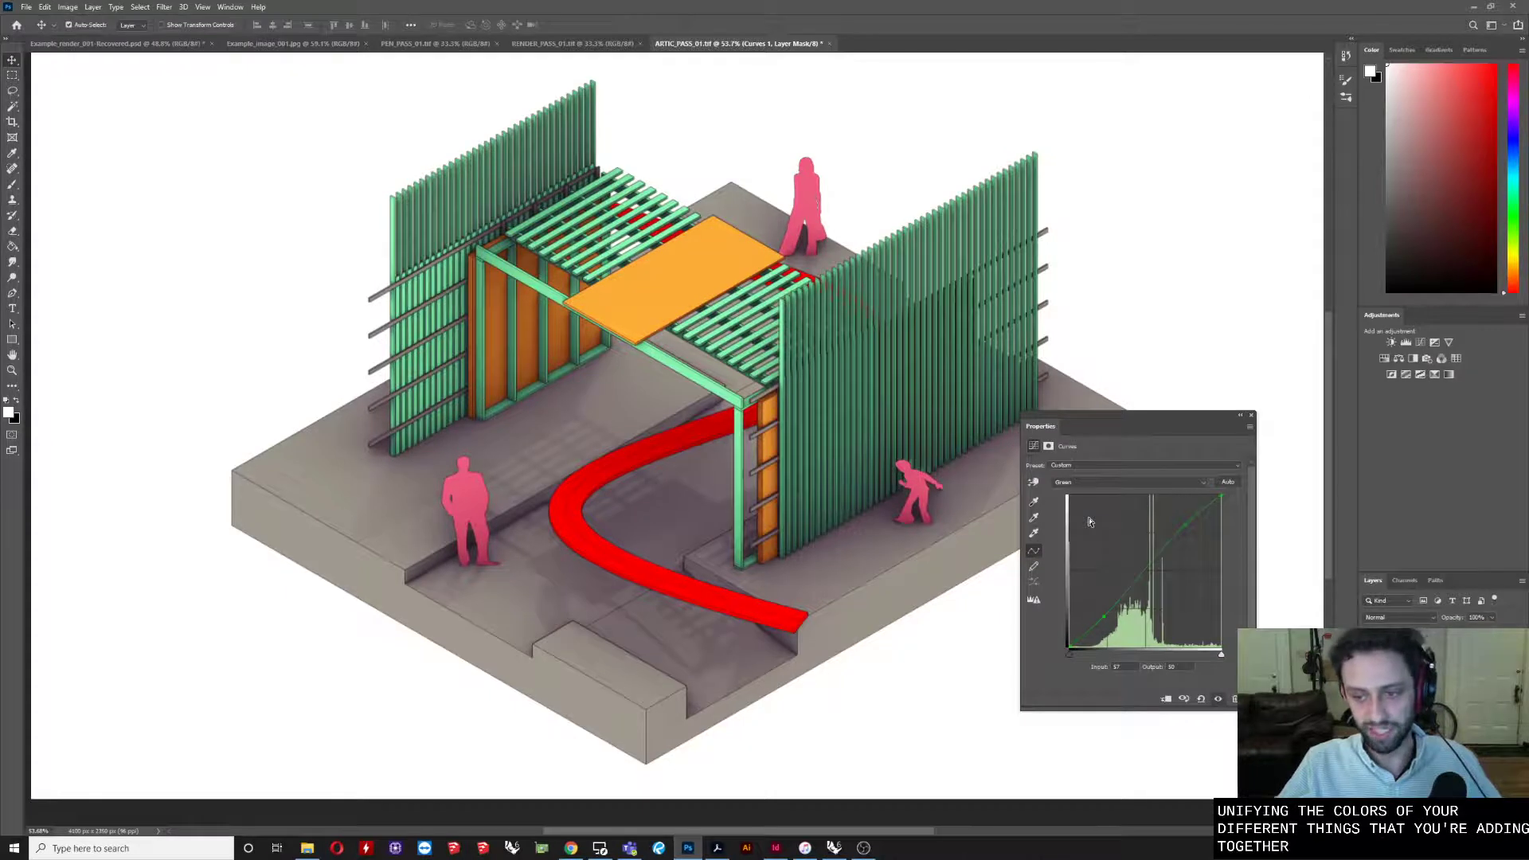
Deselect the layers and close the floating properties to view the whole pavilion drawing
{"action": "key", "text": "alt+["}
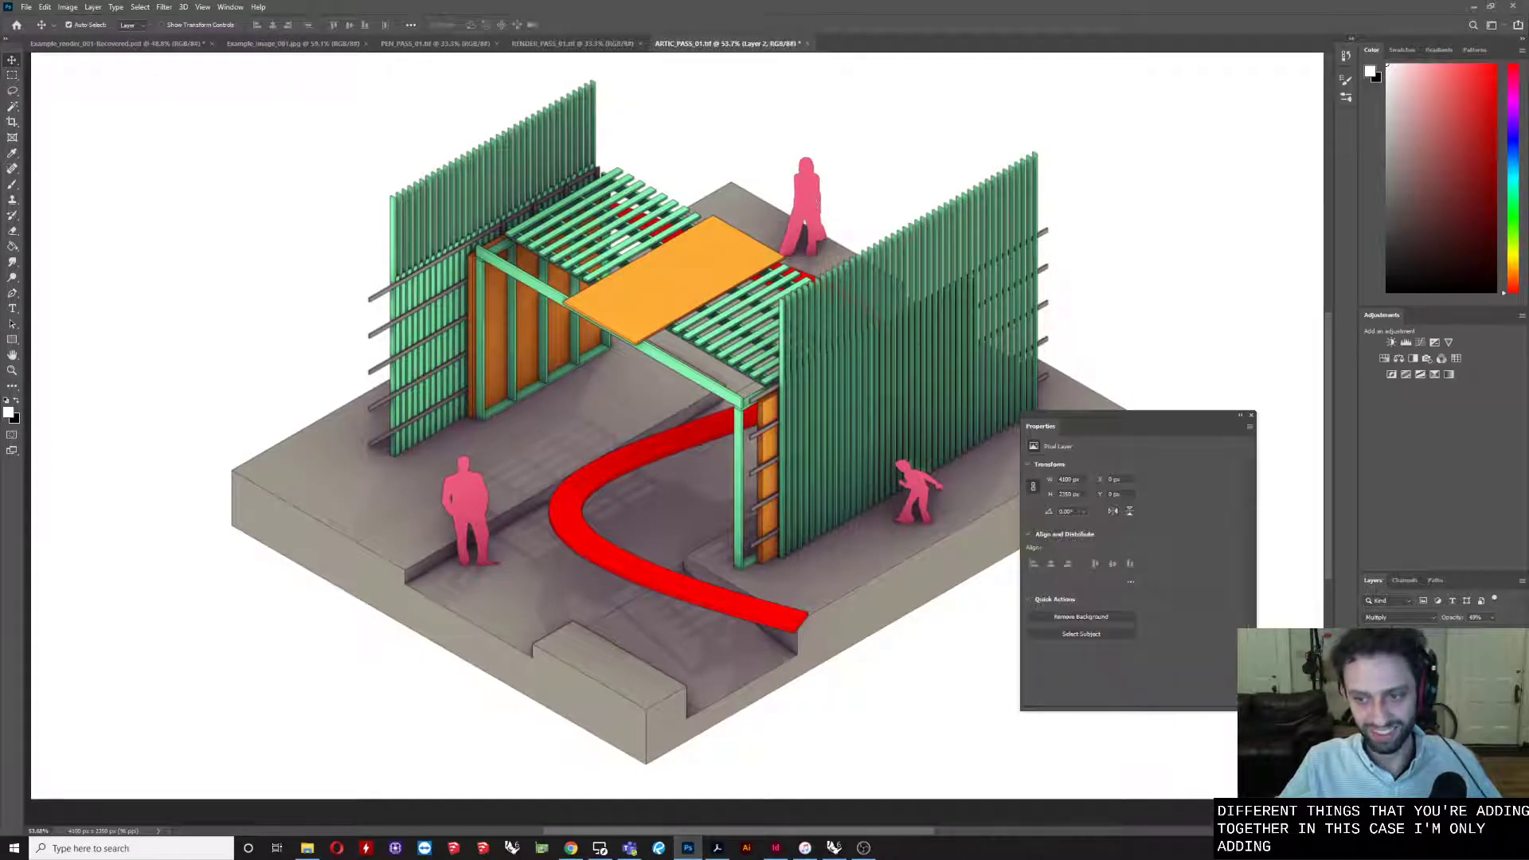
{"action": "key", "text": "alt+shift+["}
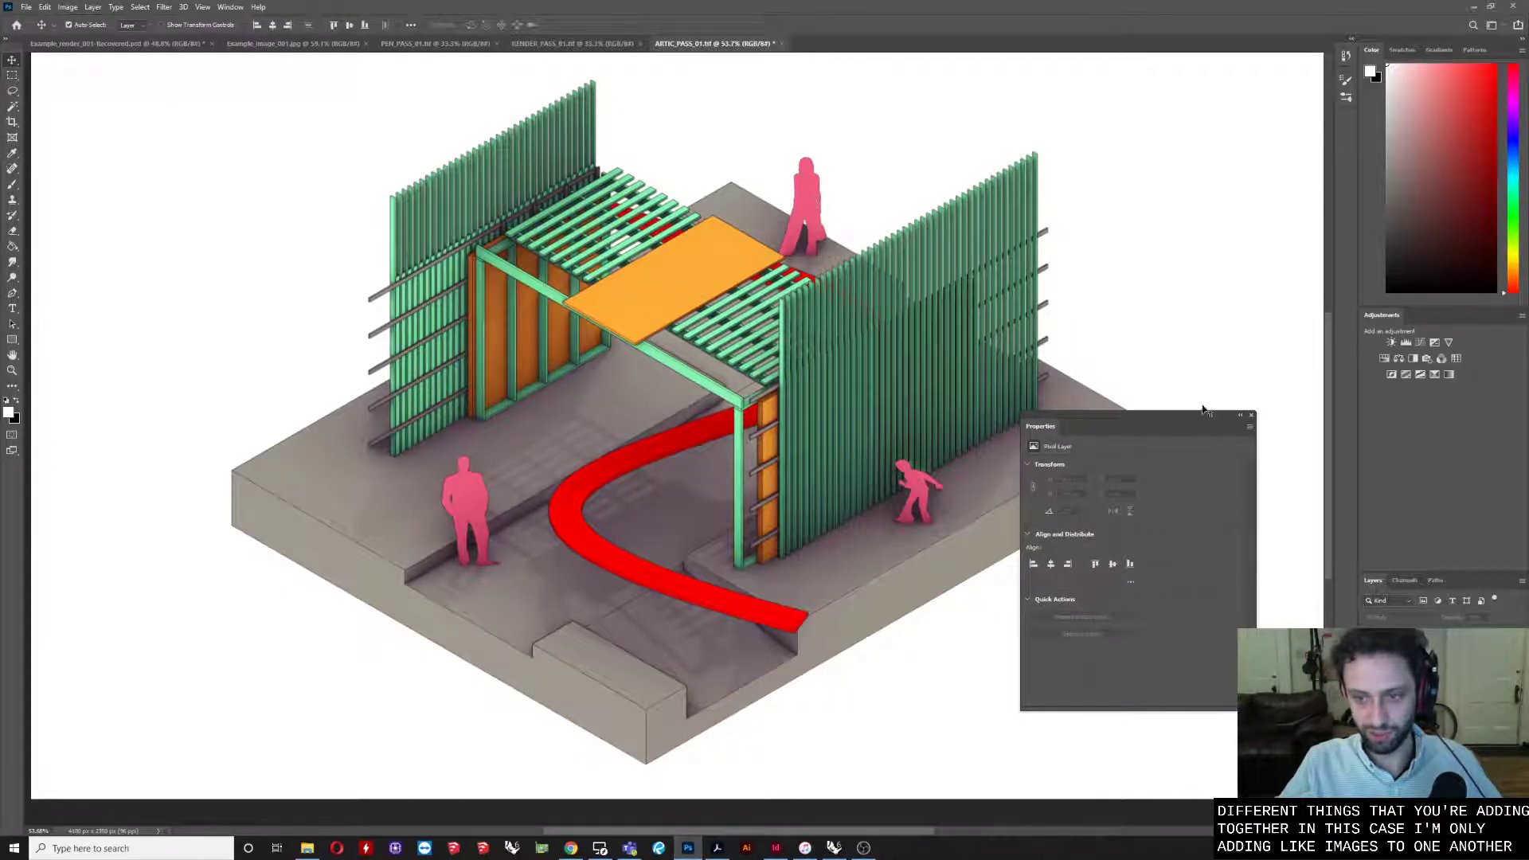
{"action": "left_click", "coordinate": [1252, 417]}
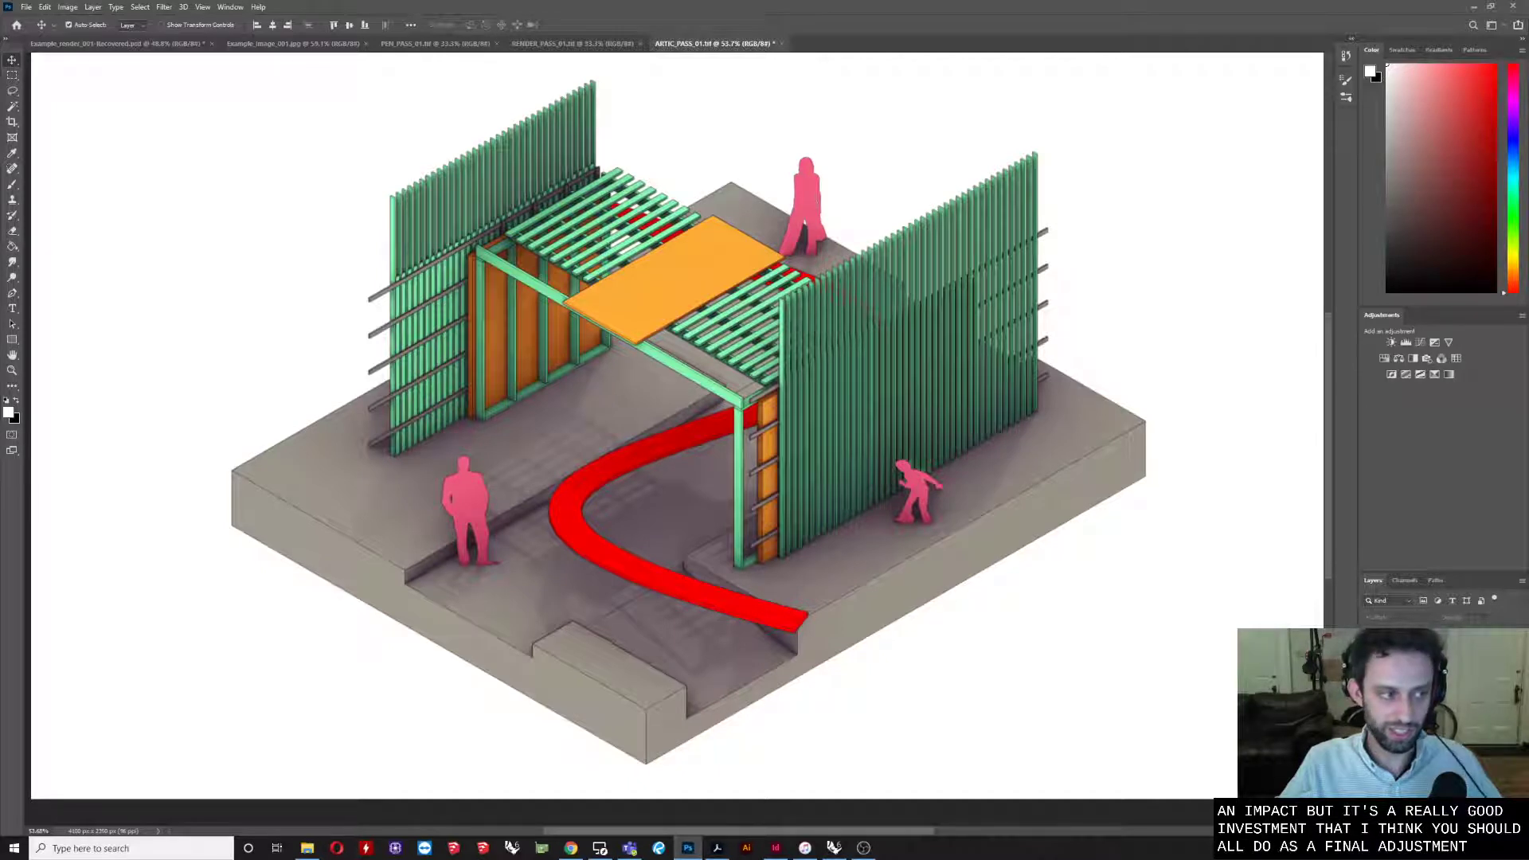
Add a Hue/Saturation adjustment layer and try darkening the image by lowering its lightness to about -29
{"action": "left_click", "coordinate": [1447, 829]}
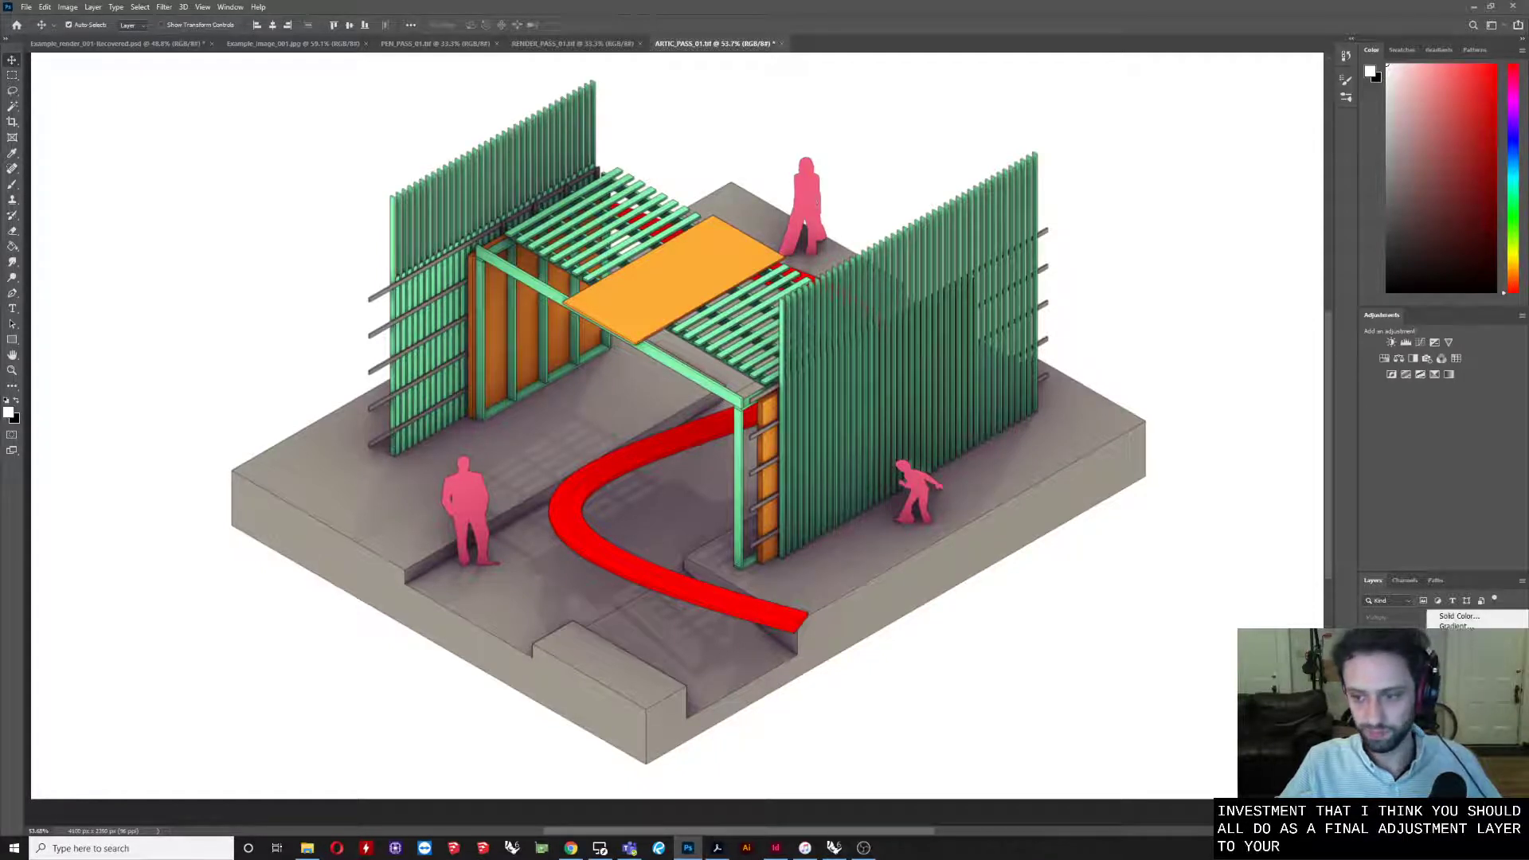
{"action": "left_click", "coordinate": [1462, 709]}
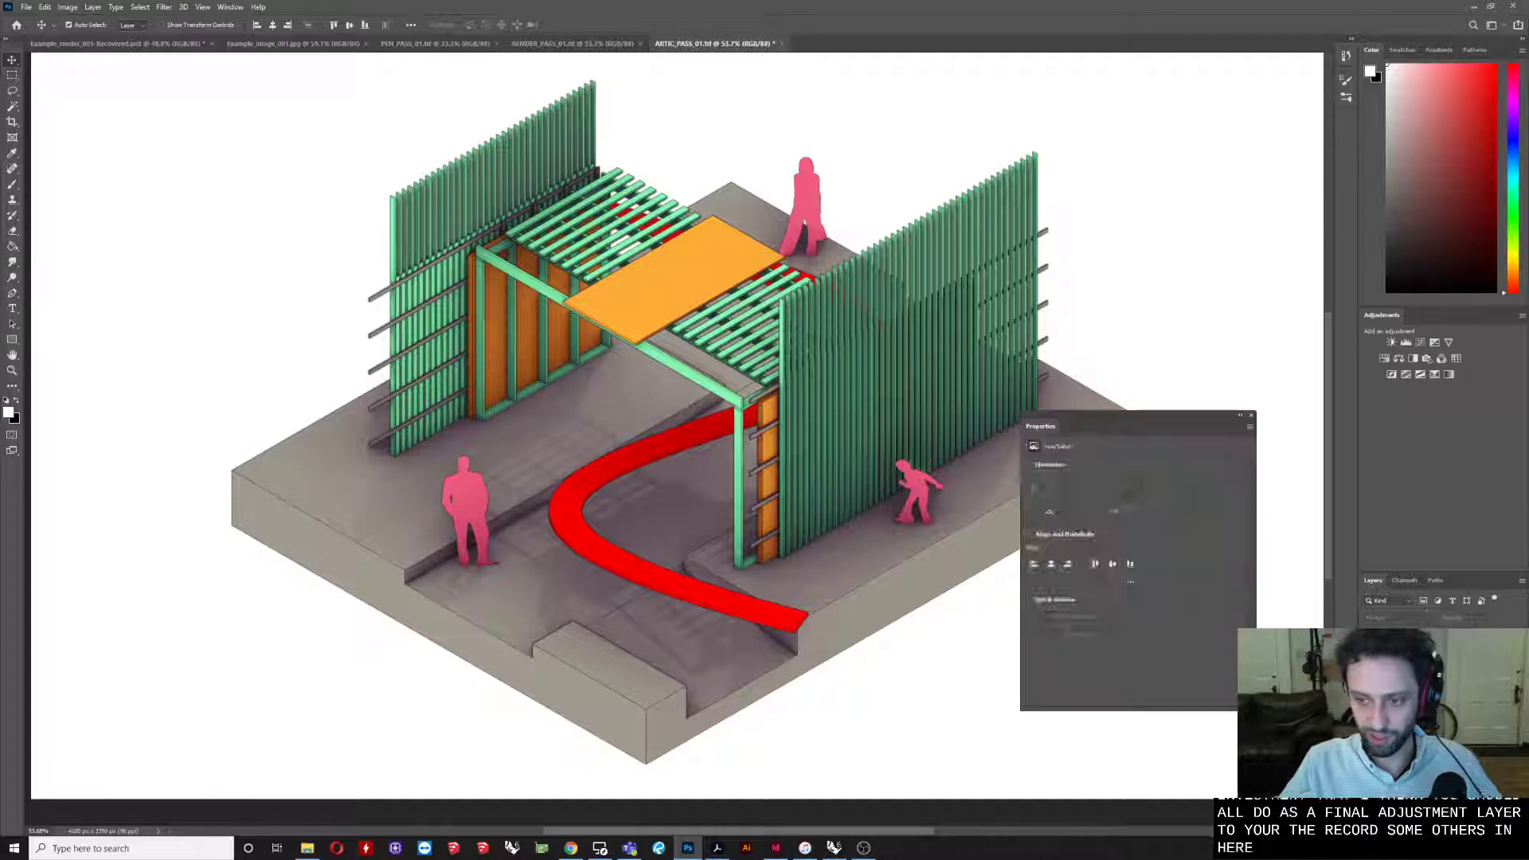
{"action": "left_click_drag", "start_coordinate": [1132, 535], "coordinate": [1103, 558]}
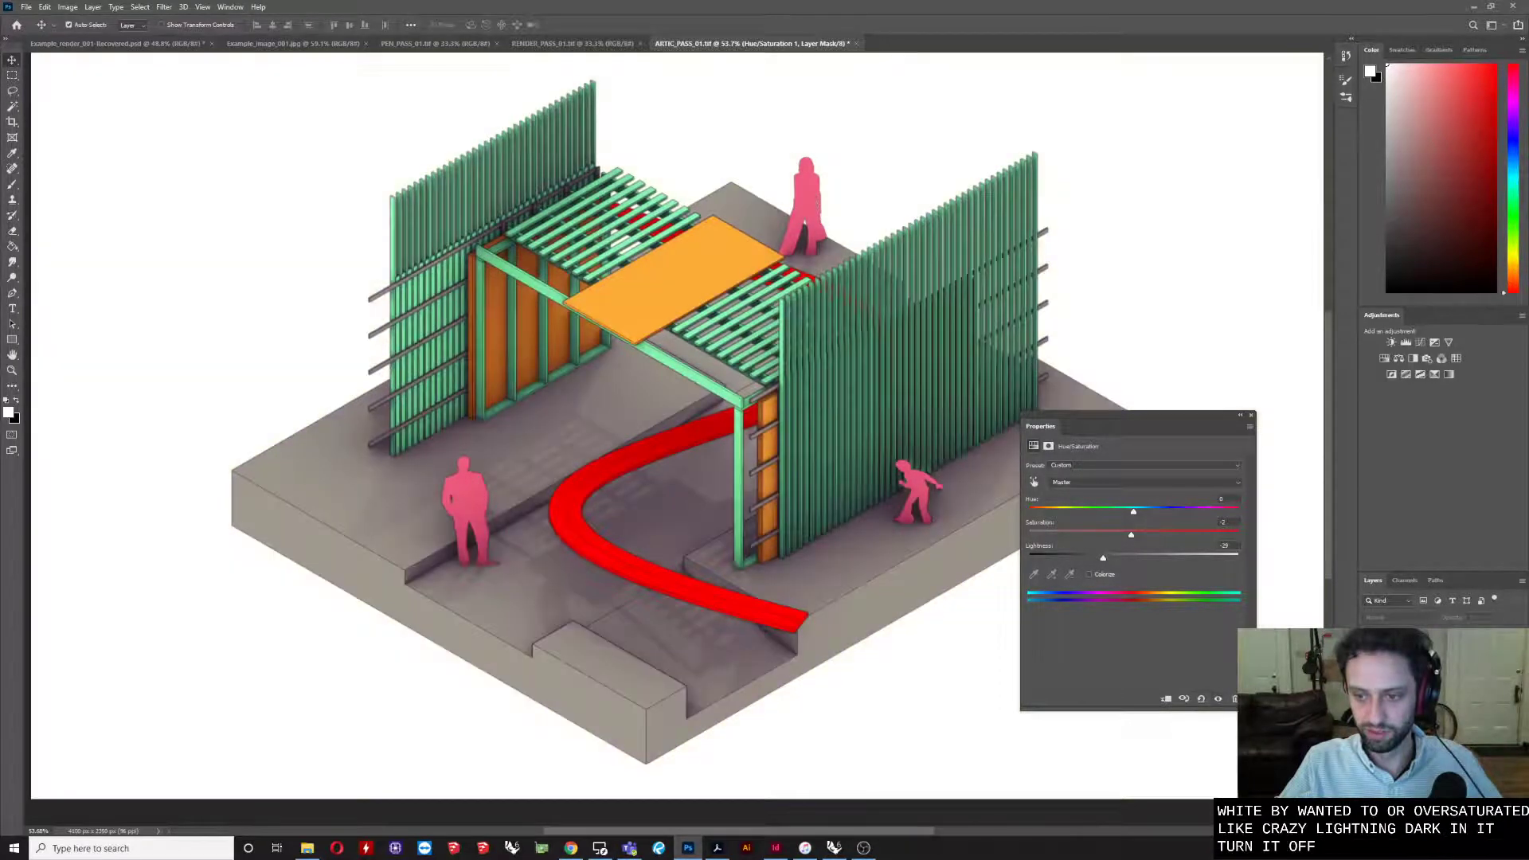
Add a Brightness/Contrast adjustment layer with contrast at 100 and brightness at about 27
{"action": "left_click", "coordinate": [1465, 651]}
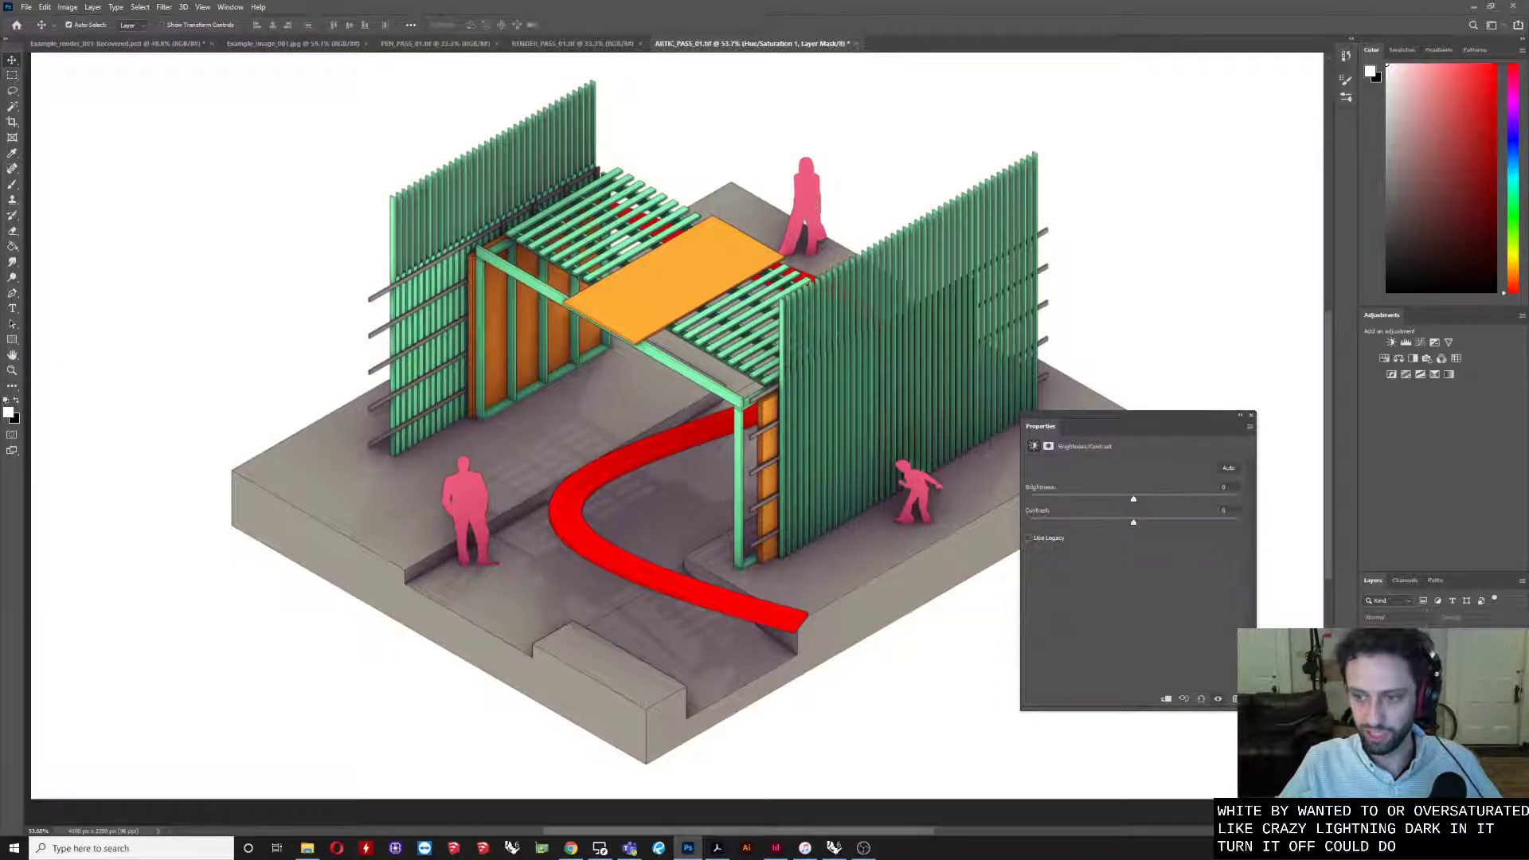
{"action": "left_click_drag", "start_coordinate": [1138, 527], "coordinate": [1281, 524]}
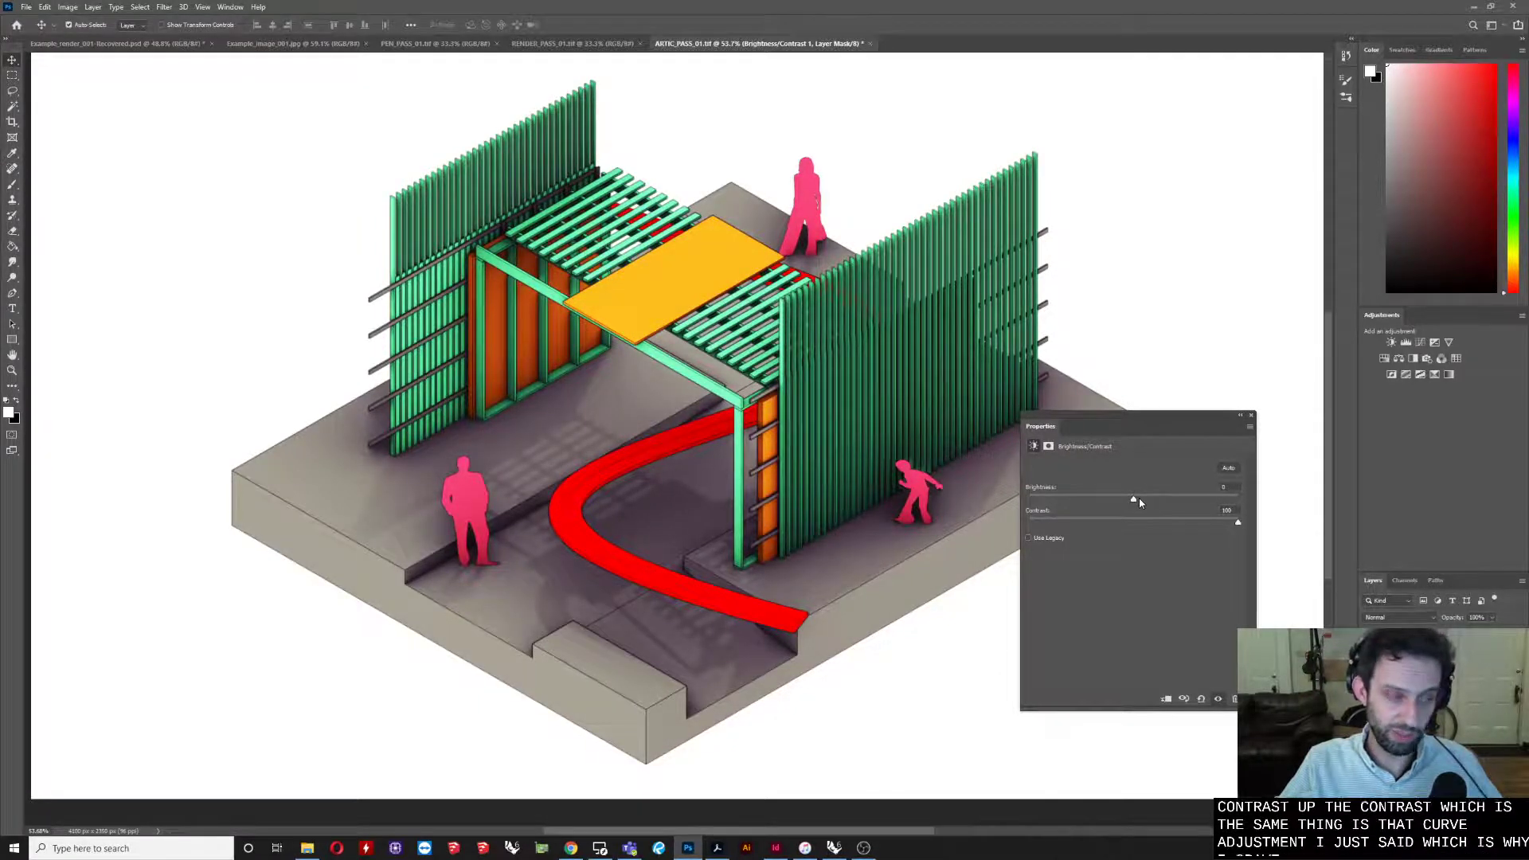
{"action": "mouse_move", "coordinate": [1139, 498]}
{"action": "left_mouse_down"}
{"action": "mouse_move", "coordinate": [1201, 494]}
{"action": "mouse_move", "coordinate": [1118, 495]}
{"action": "mouse_move", "coordinate": [1152, 497]}
{"action": "left_mouse_up"}
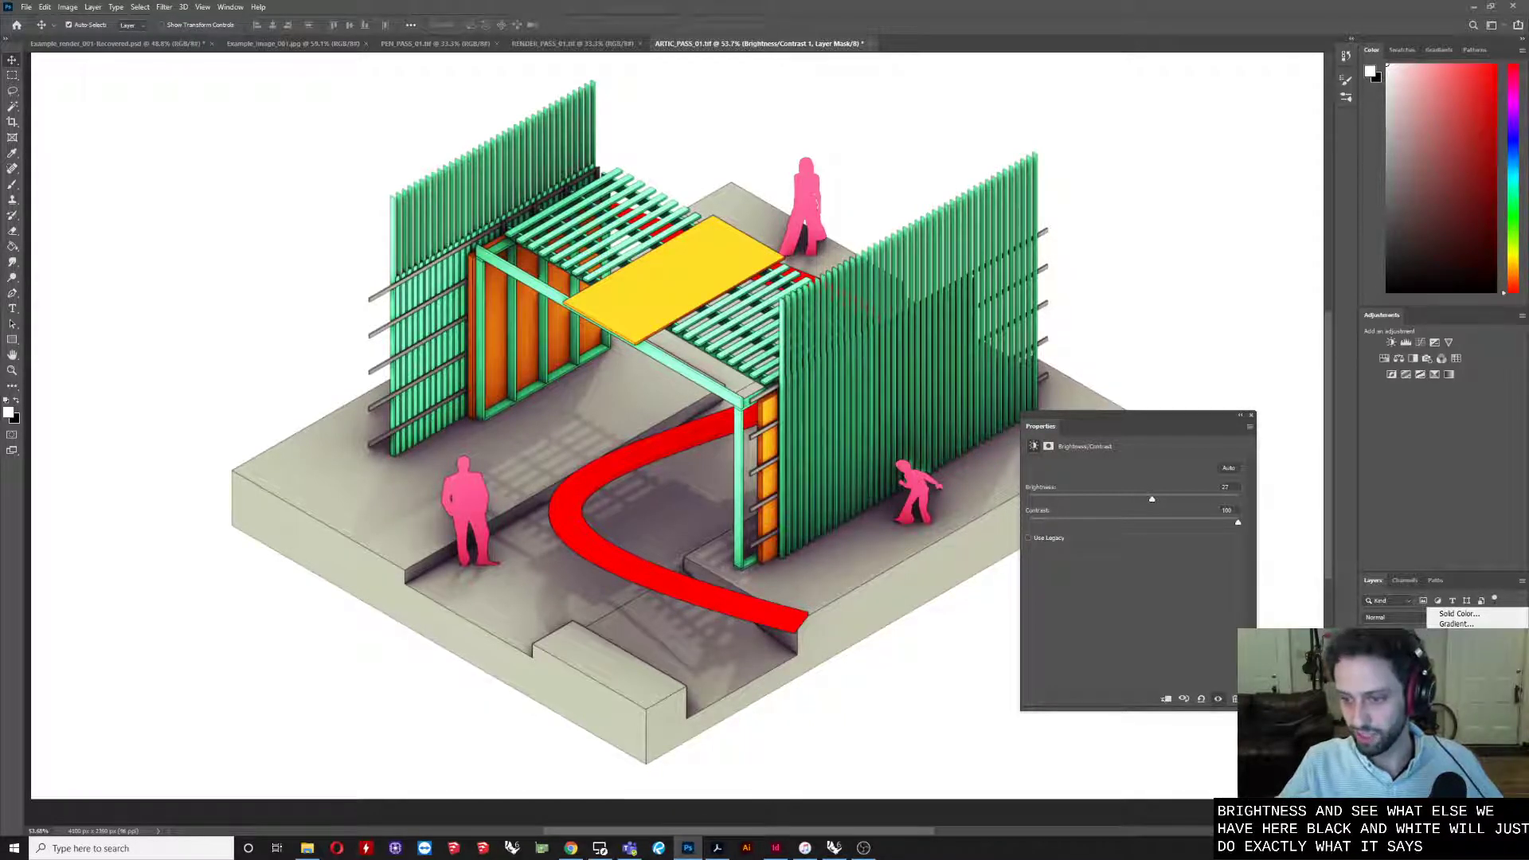
Add a Levels adjustment layer, try out its white input level leaving it at 255, and close the properties
{"action": "left_click", "coordinate": [1455, 660]}
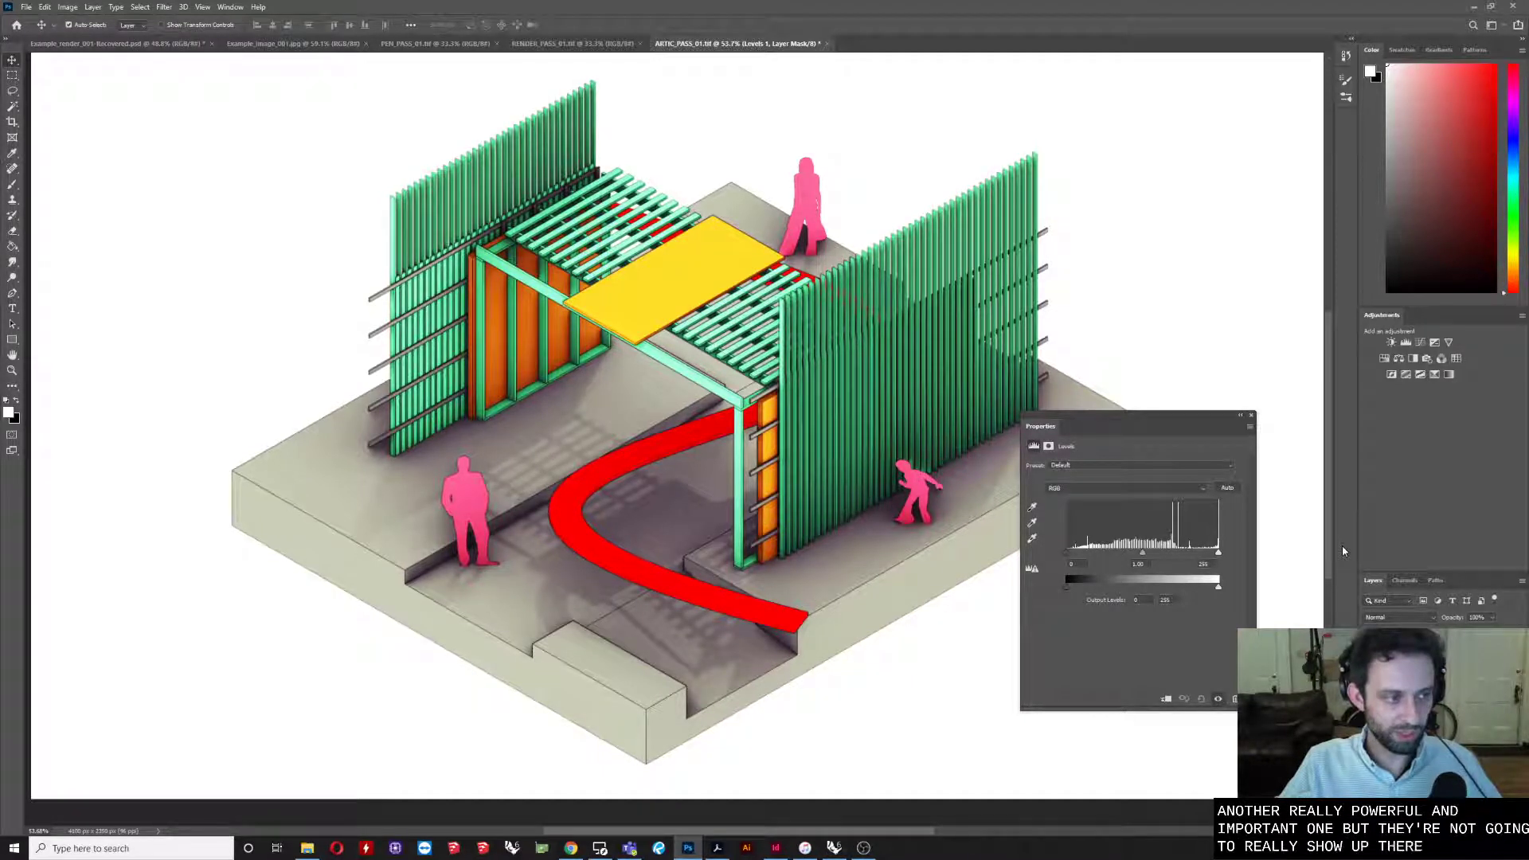
{"action": "left_click_drag", "start_coordinate": [1218, 552], "coordinate": [1308, 562]}
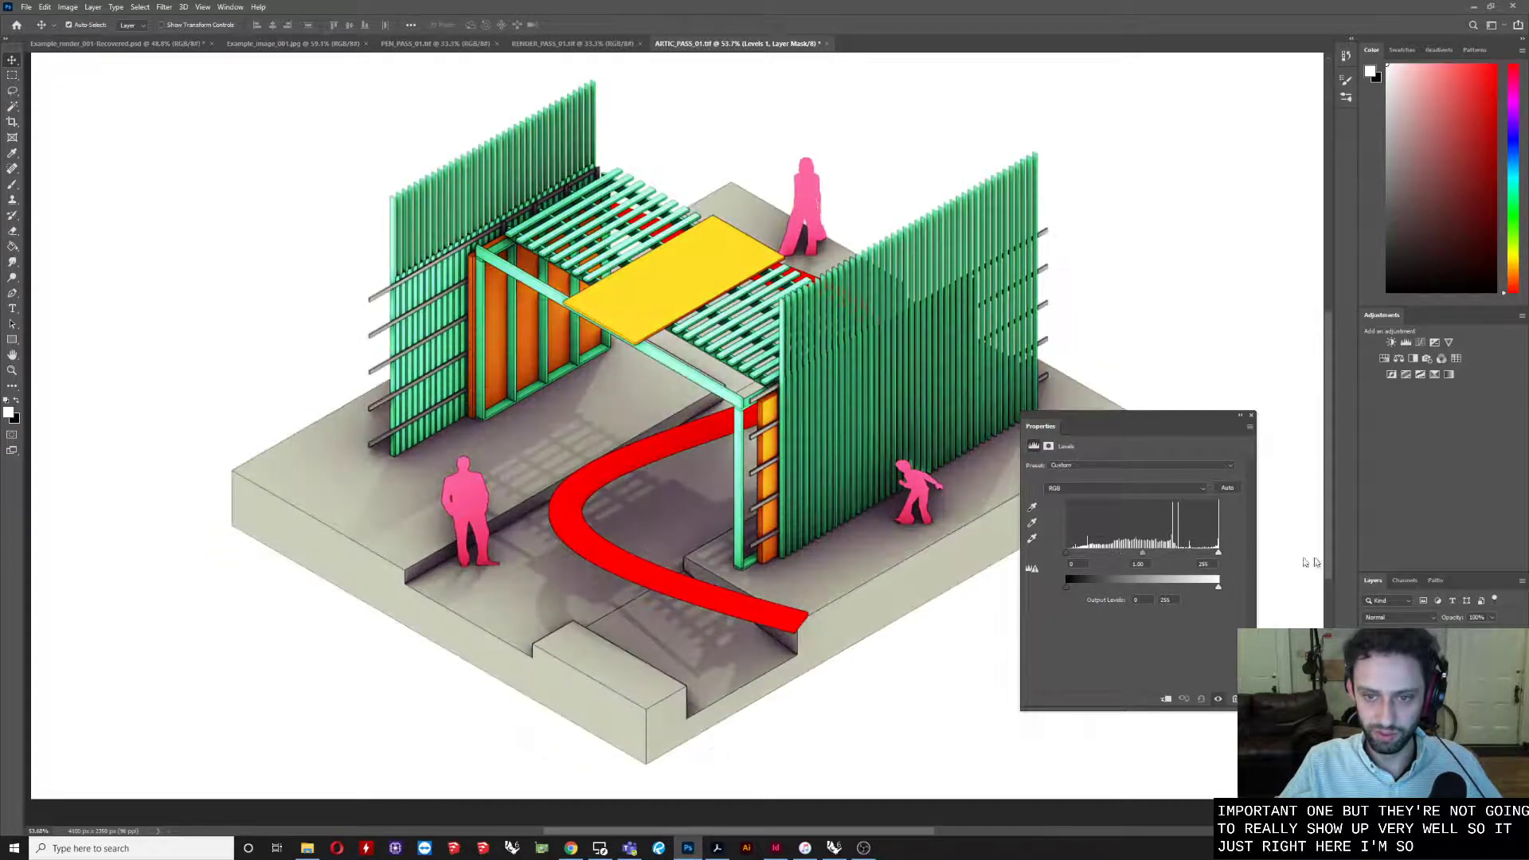
{"action": "left_click", "coordinate": [1251, 417]}
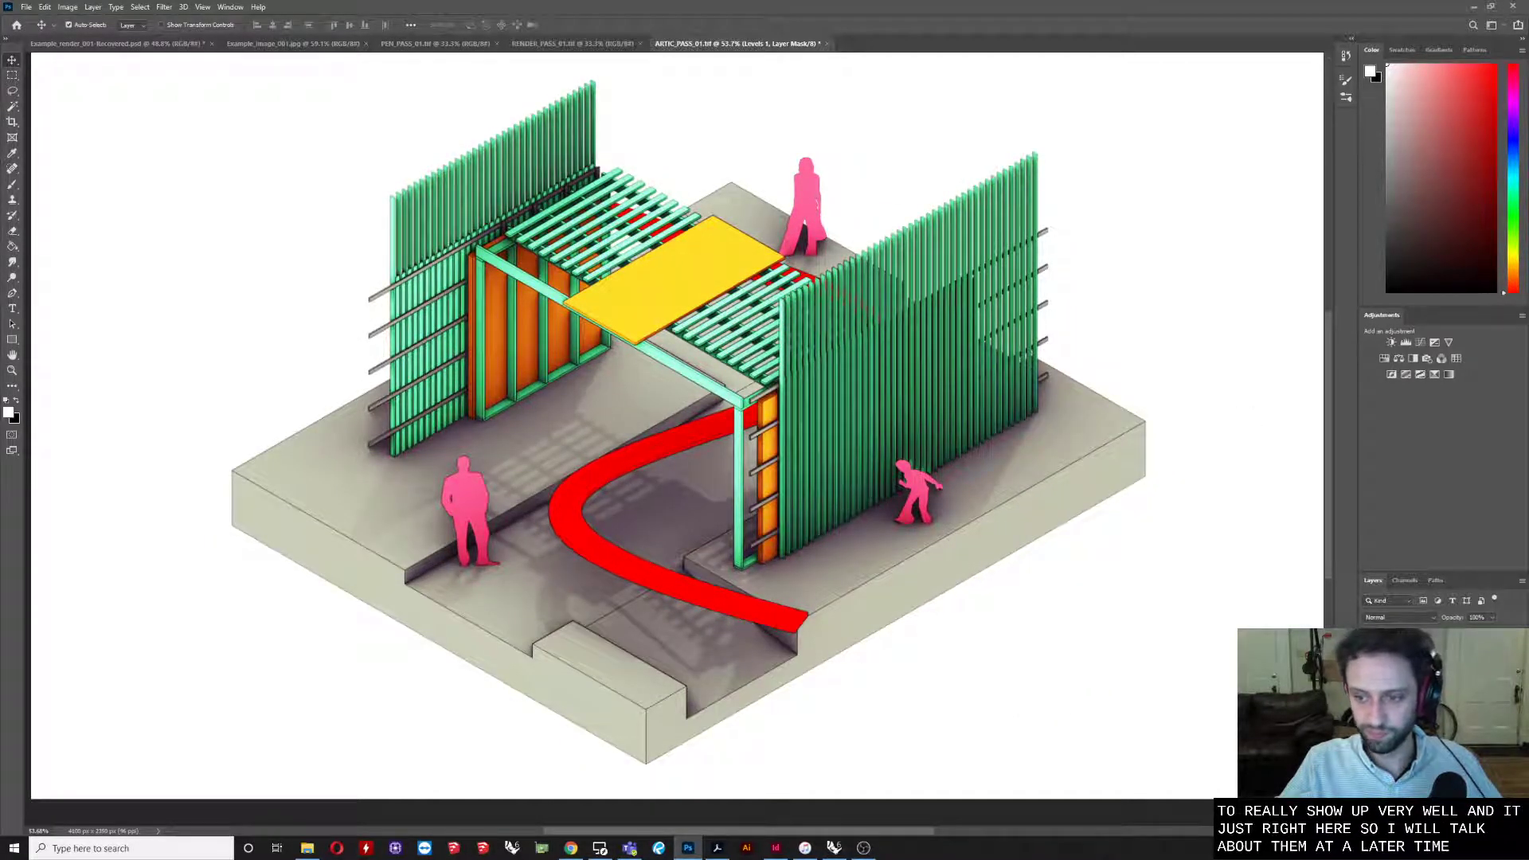
View the drawing without the Levels and Brightness/Contrast adjustments, and browse the direct image adjustments and the available adjustment layer types
{"action": "key", "text": "ctrl+comma"}
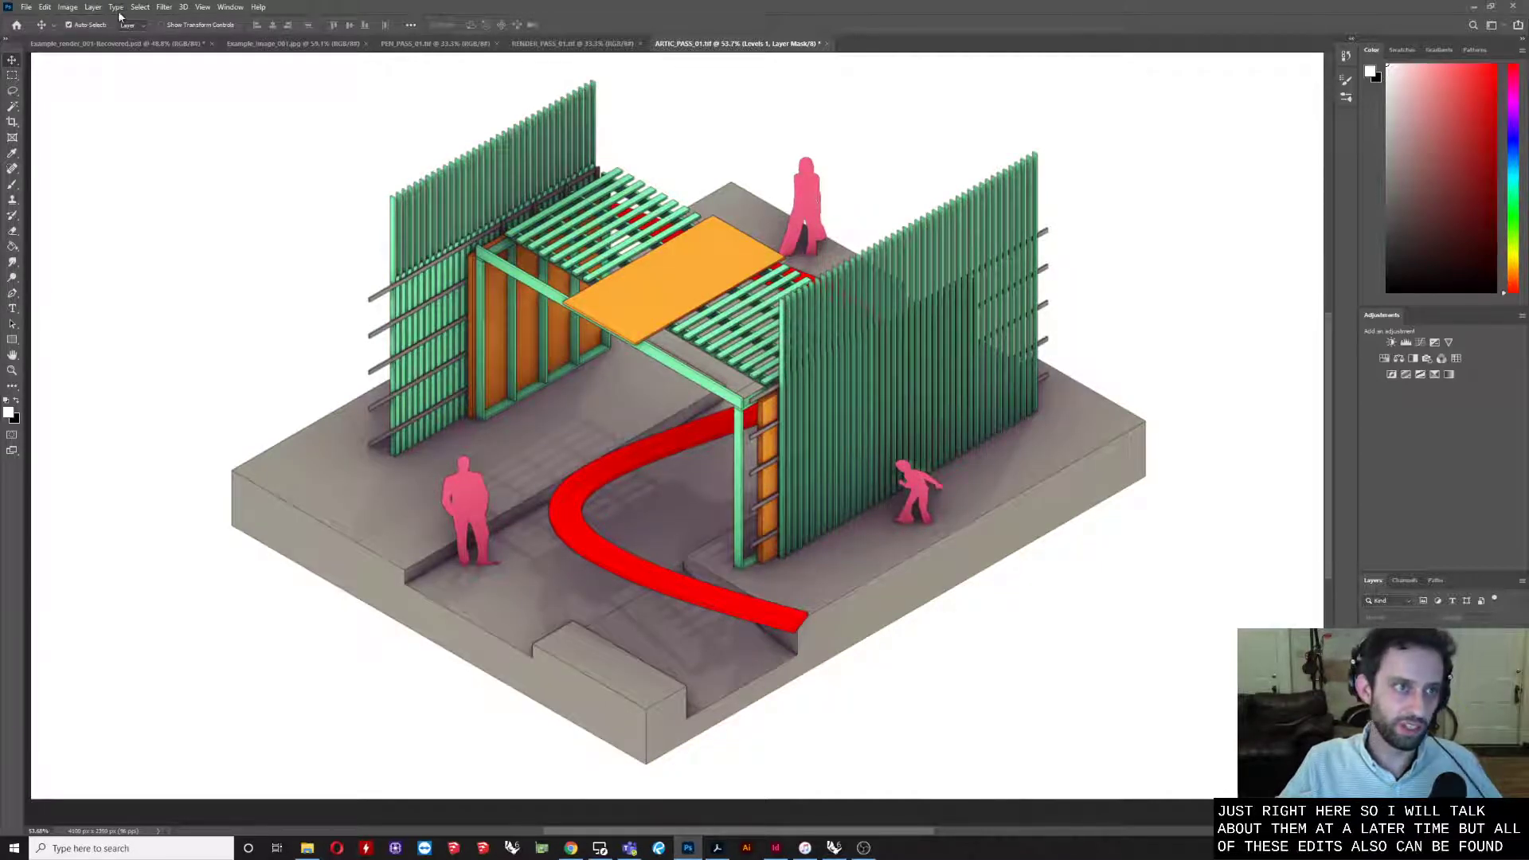
{"action": "left_click", "coordinate": [67, 7]}
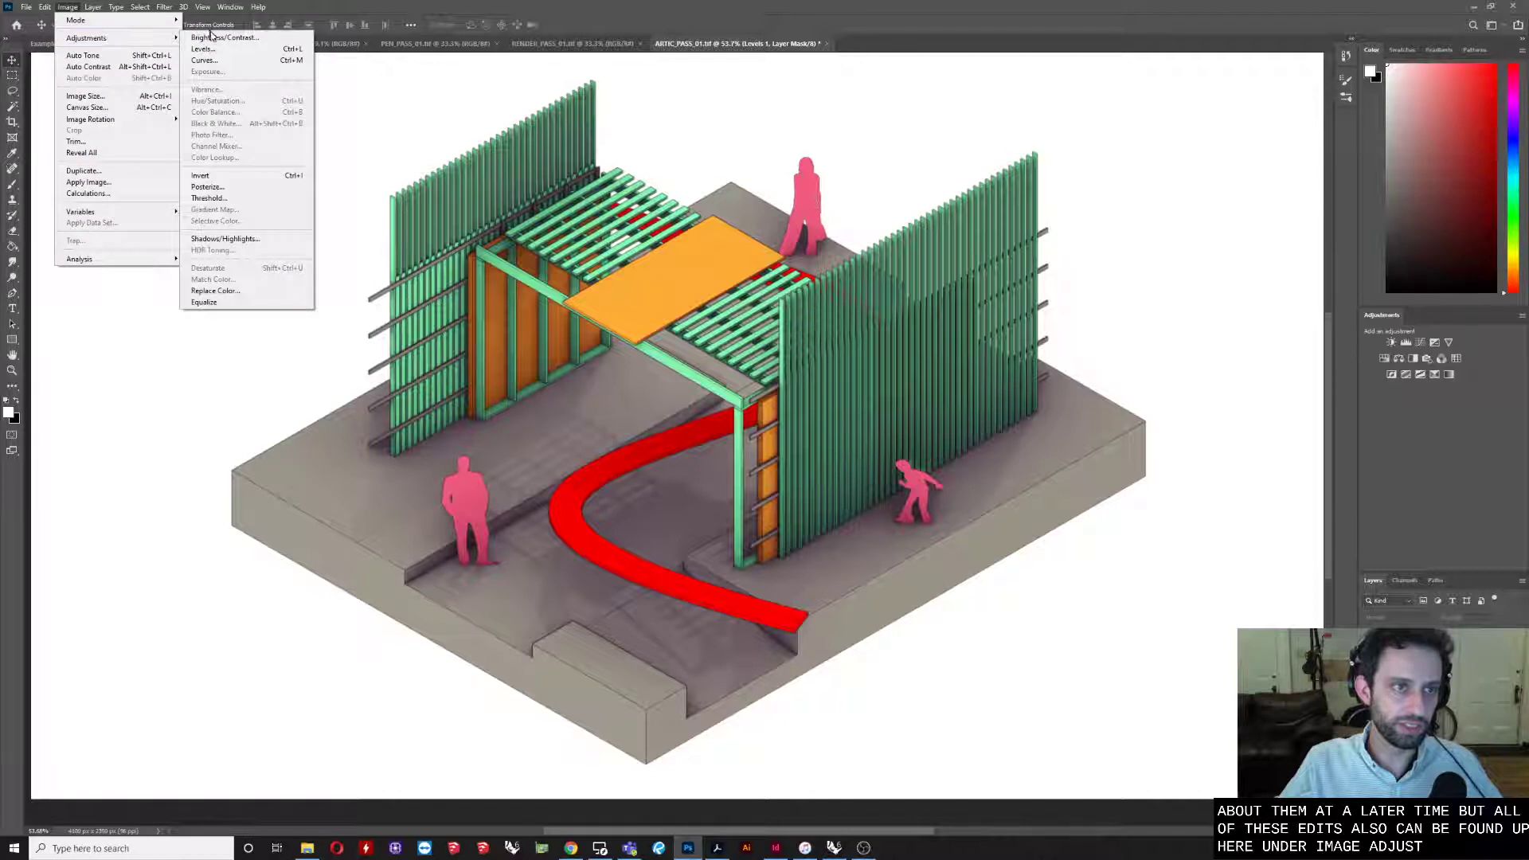
{"action": "mouse_move", "coordinate": [172, 39]}
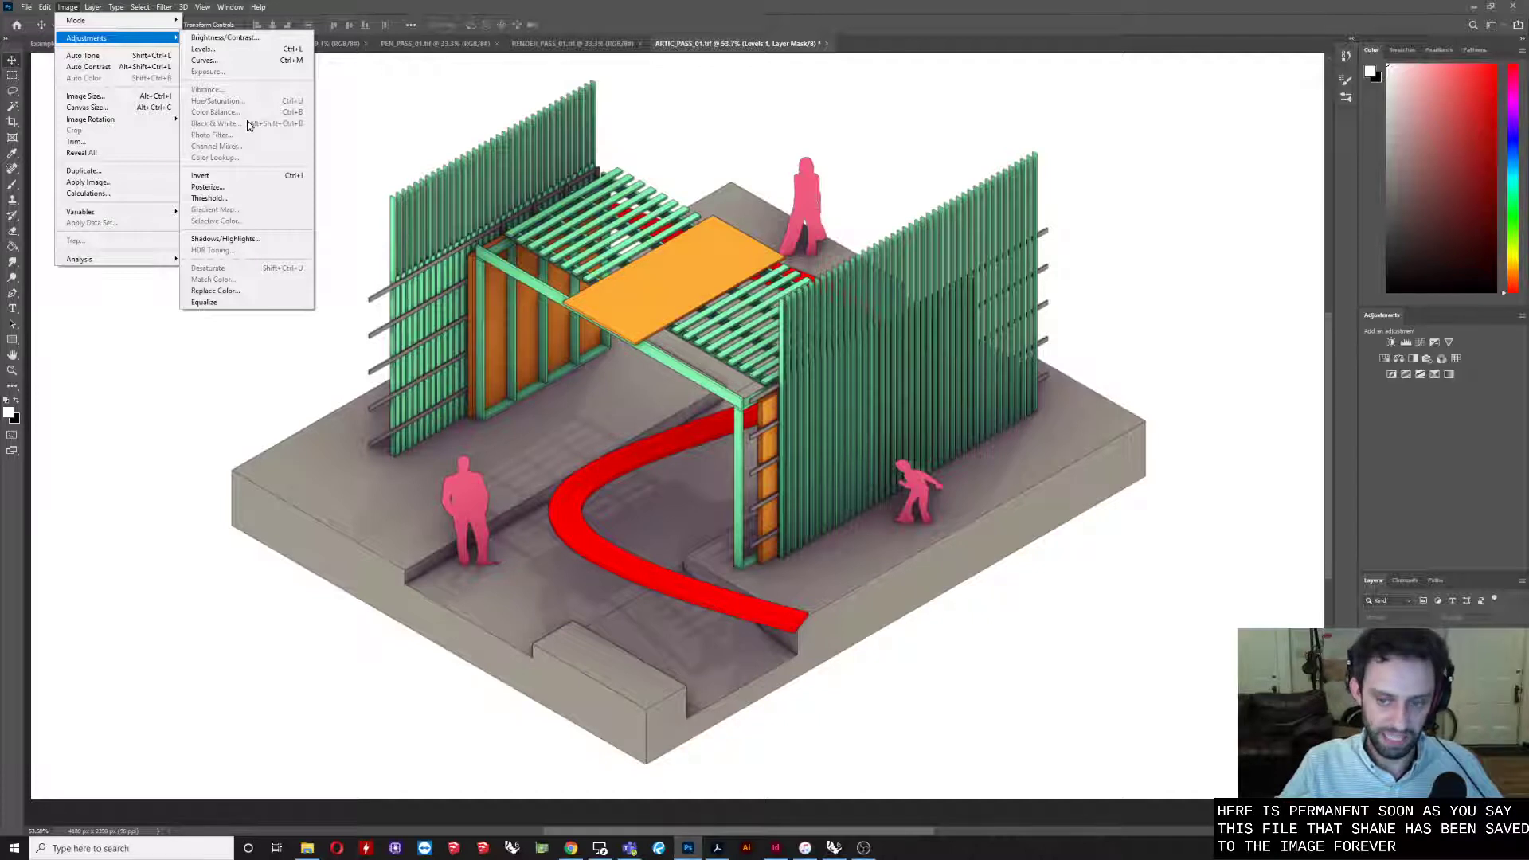
{"action": "left_click", "coordinate": [1164, 253]}
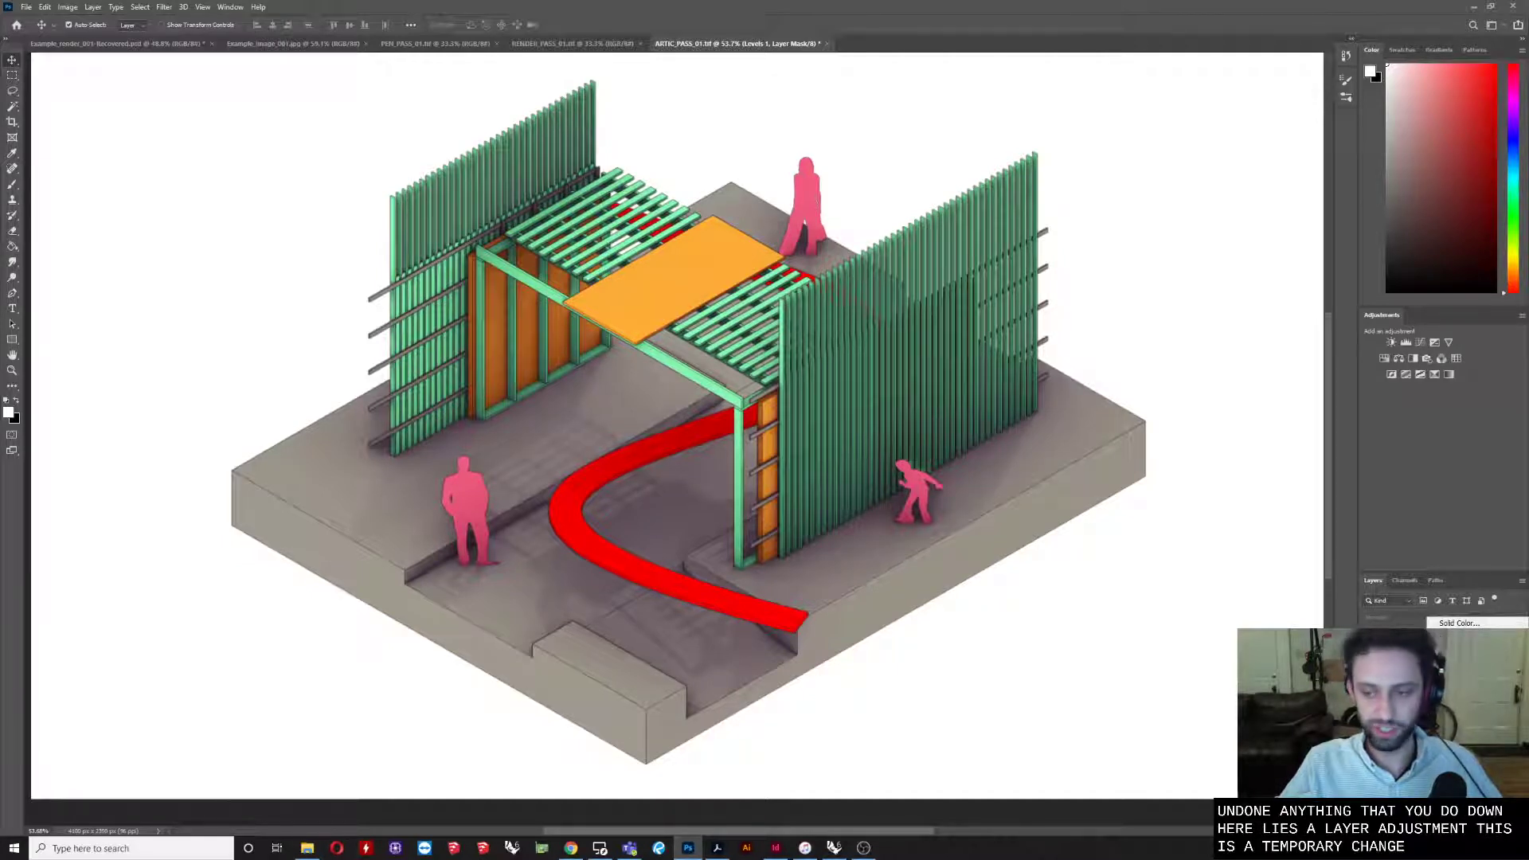
{"action": "key", "text": "Escape"}
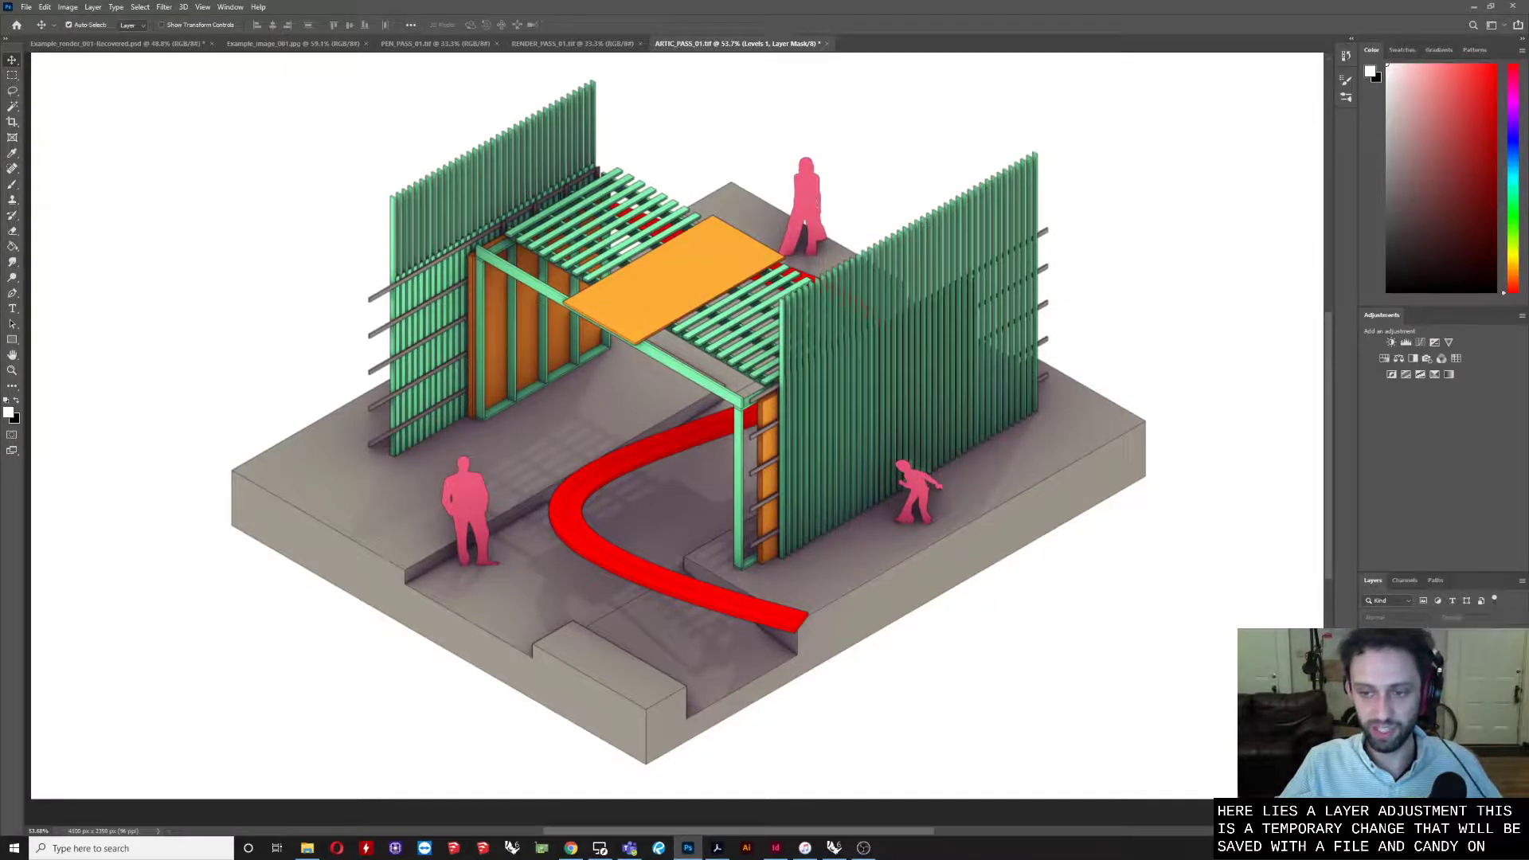
Compare the drawing with the adjustment, line and shadow layers switched on and off, then leave the passes and Curves visible with Curves 1 selected
{"action": "key", "text": "ctrl+comma"}
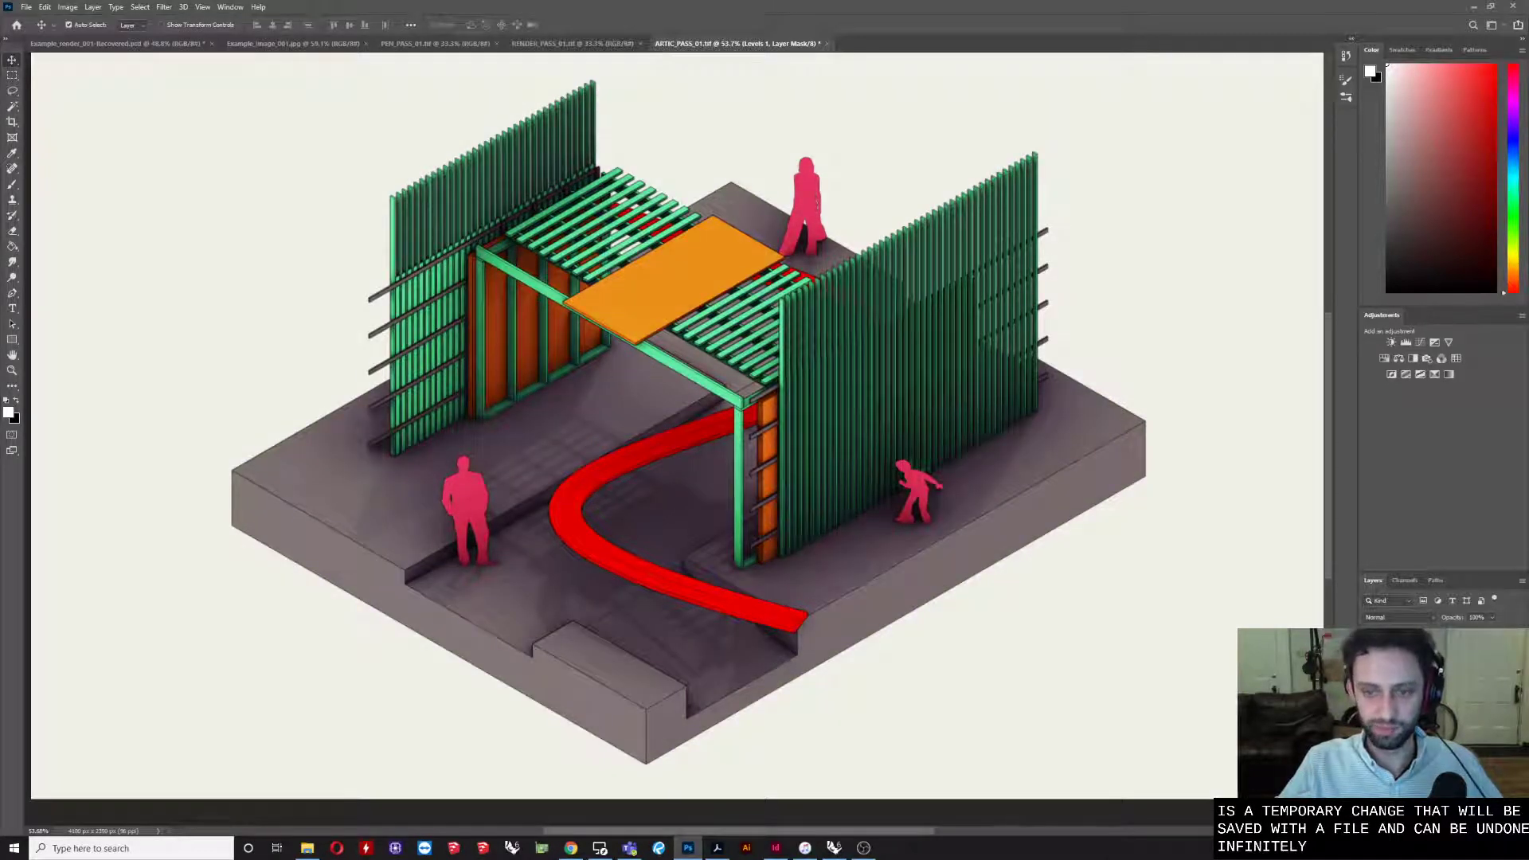
{"action": "key", "text": "ctrl+comma"}
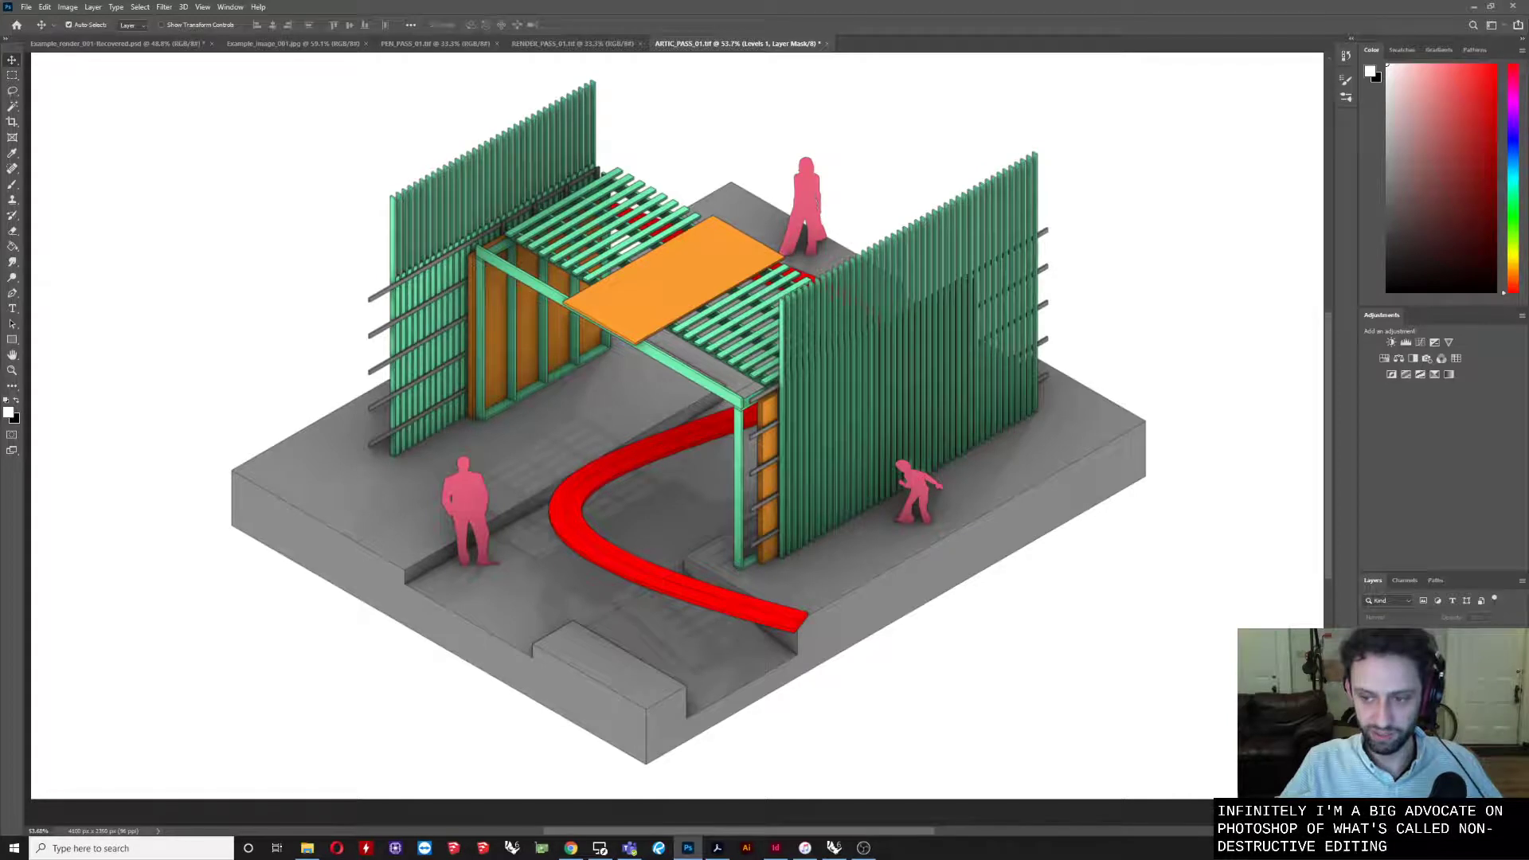
{"action": "key", "text": "ctrl+comma"}
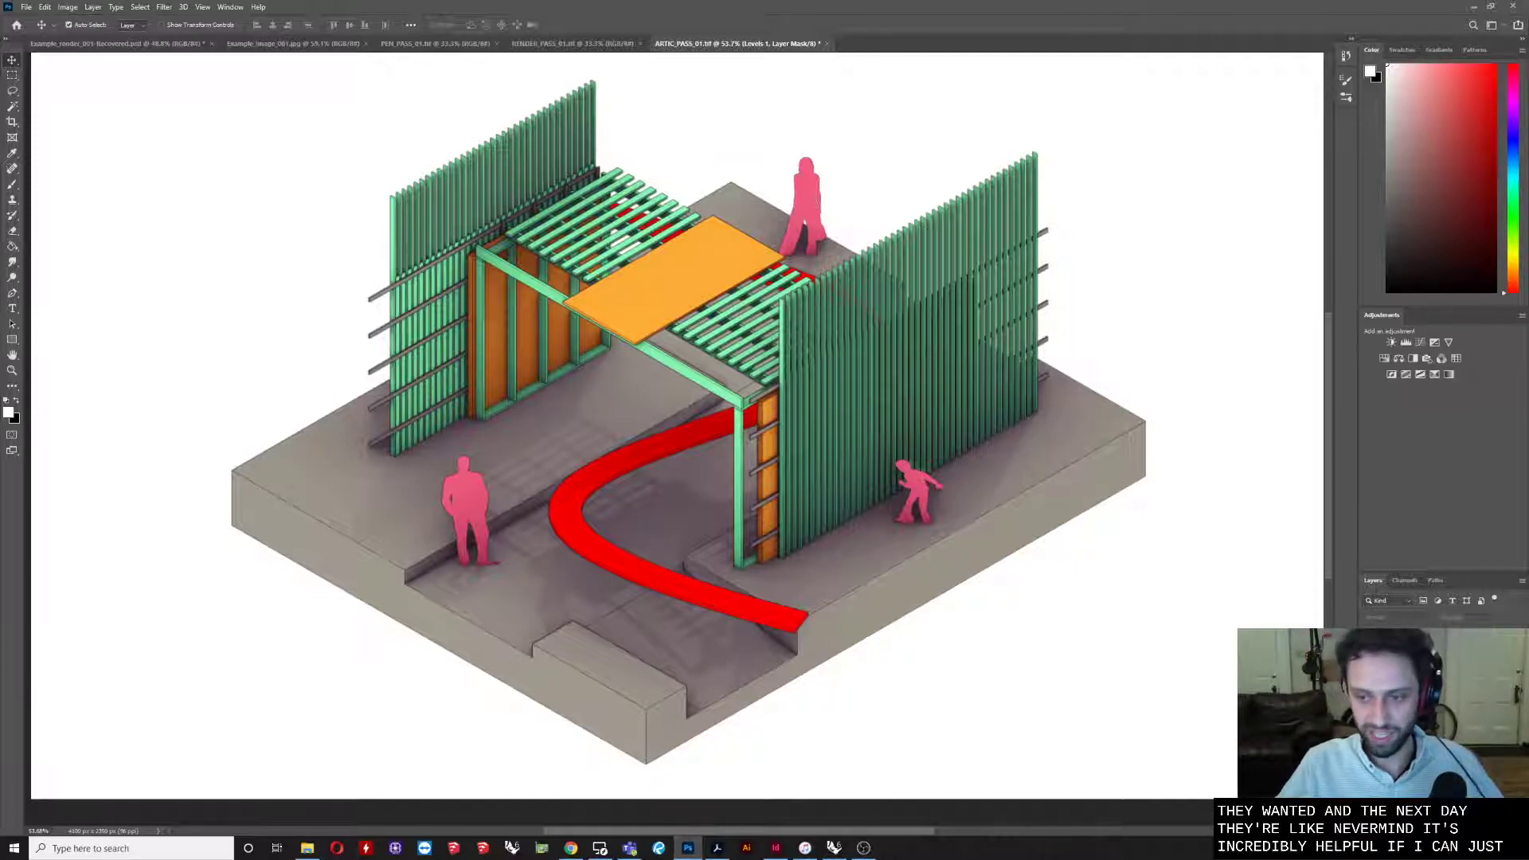
{"action": "key", "text": "ctrl+comma"}
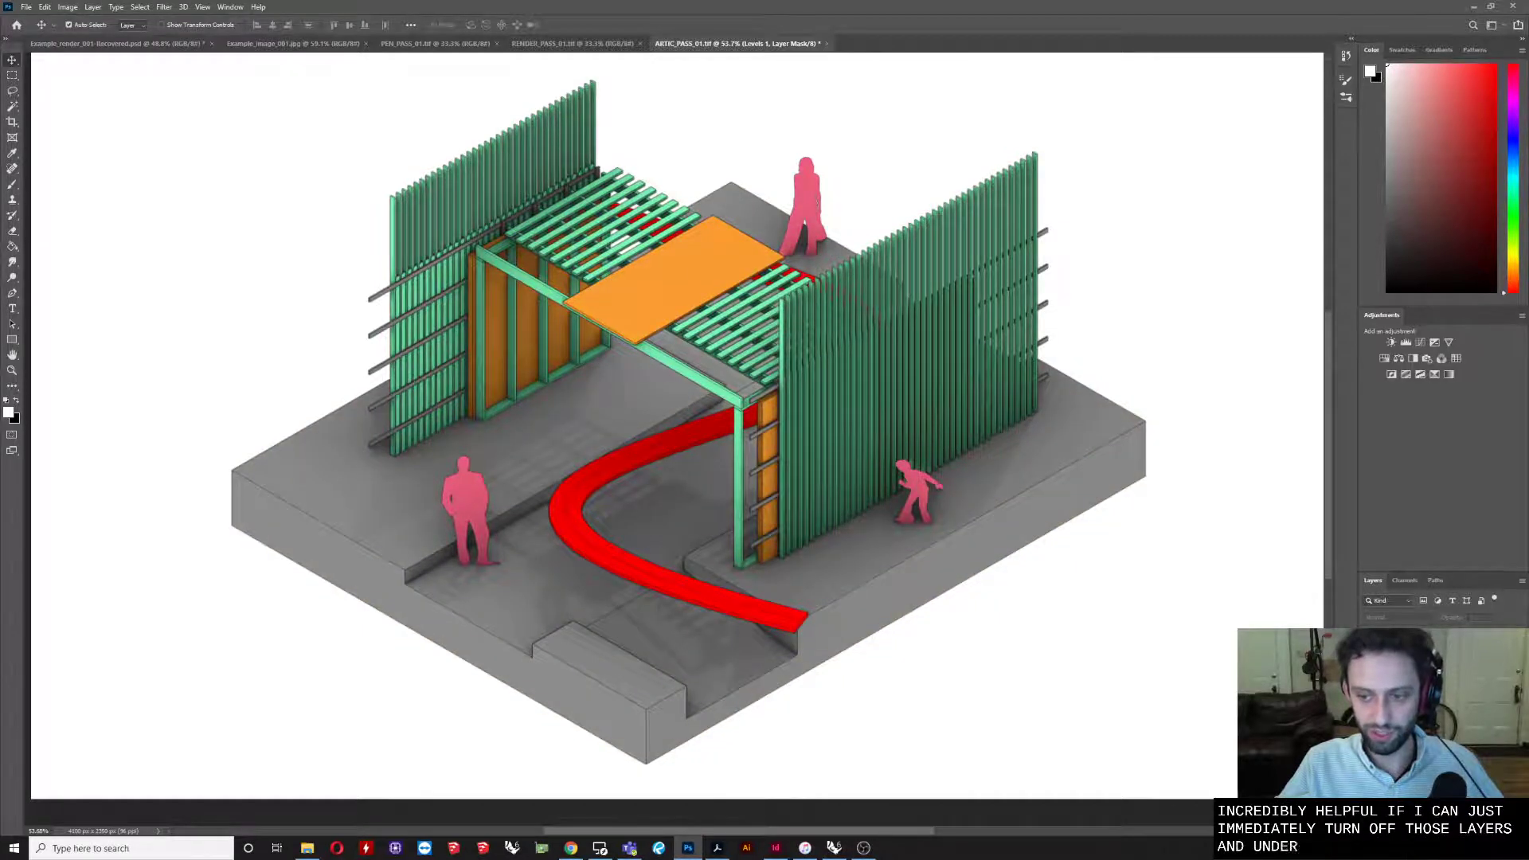
{"action": "key", "text": "ctrl+comma"}
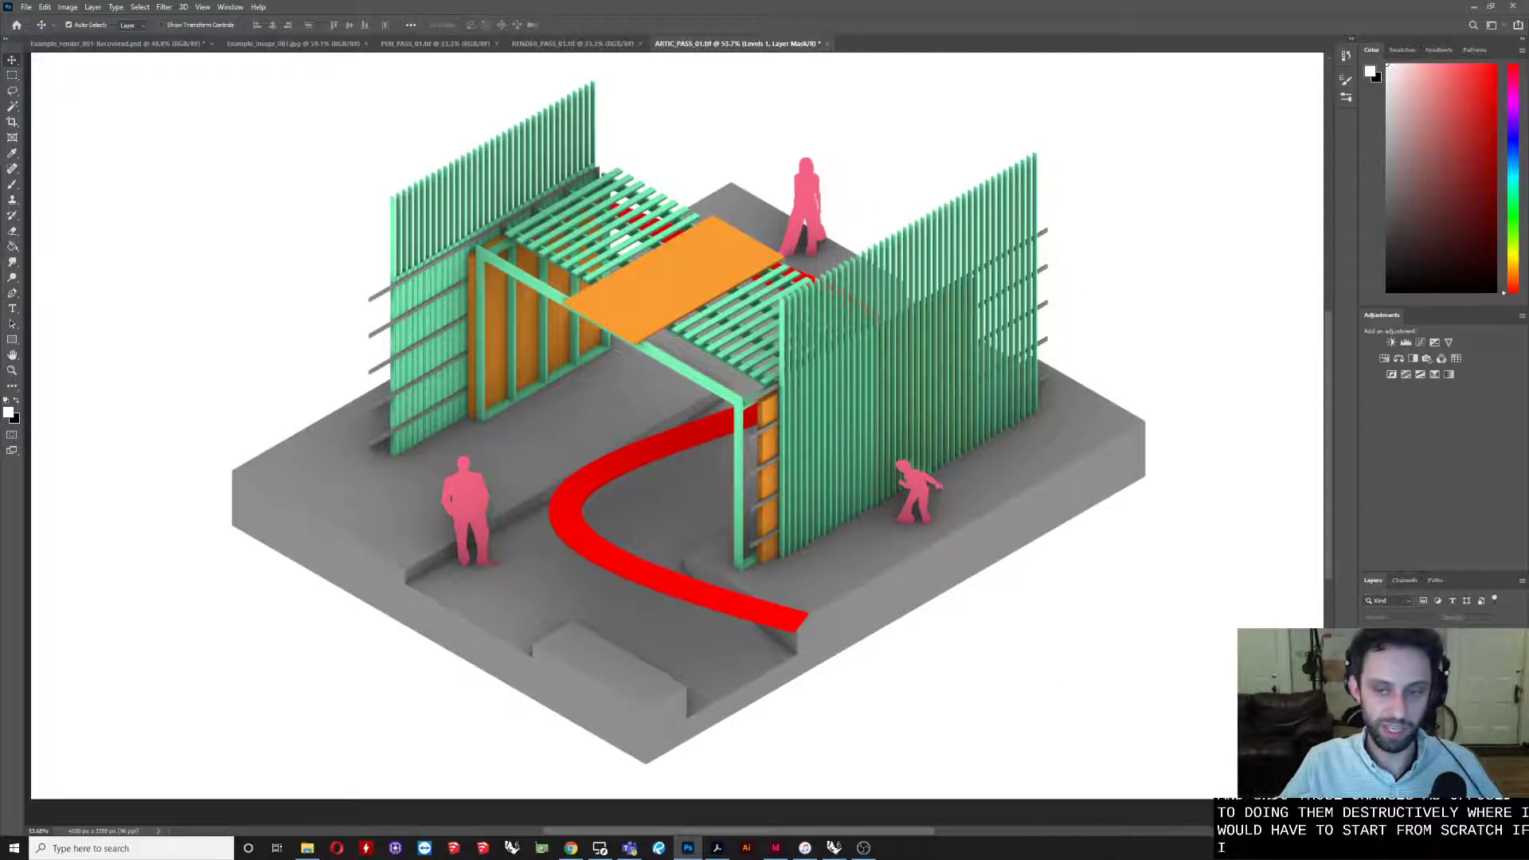
{"action": "key", "text": "ctrl+comma"}
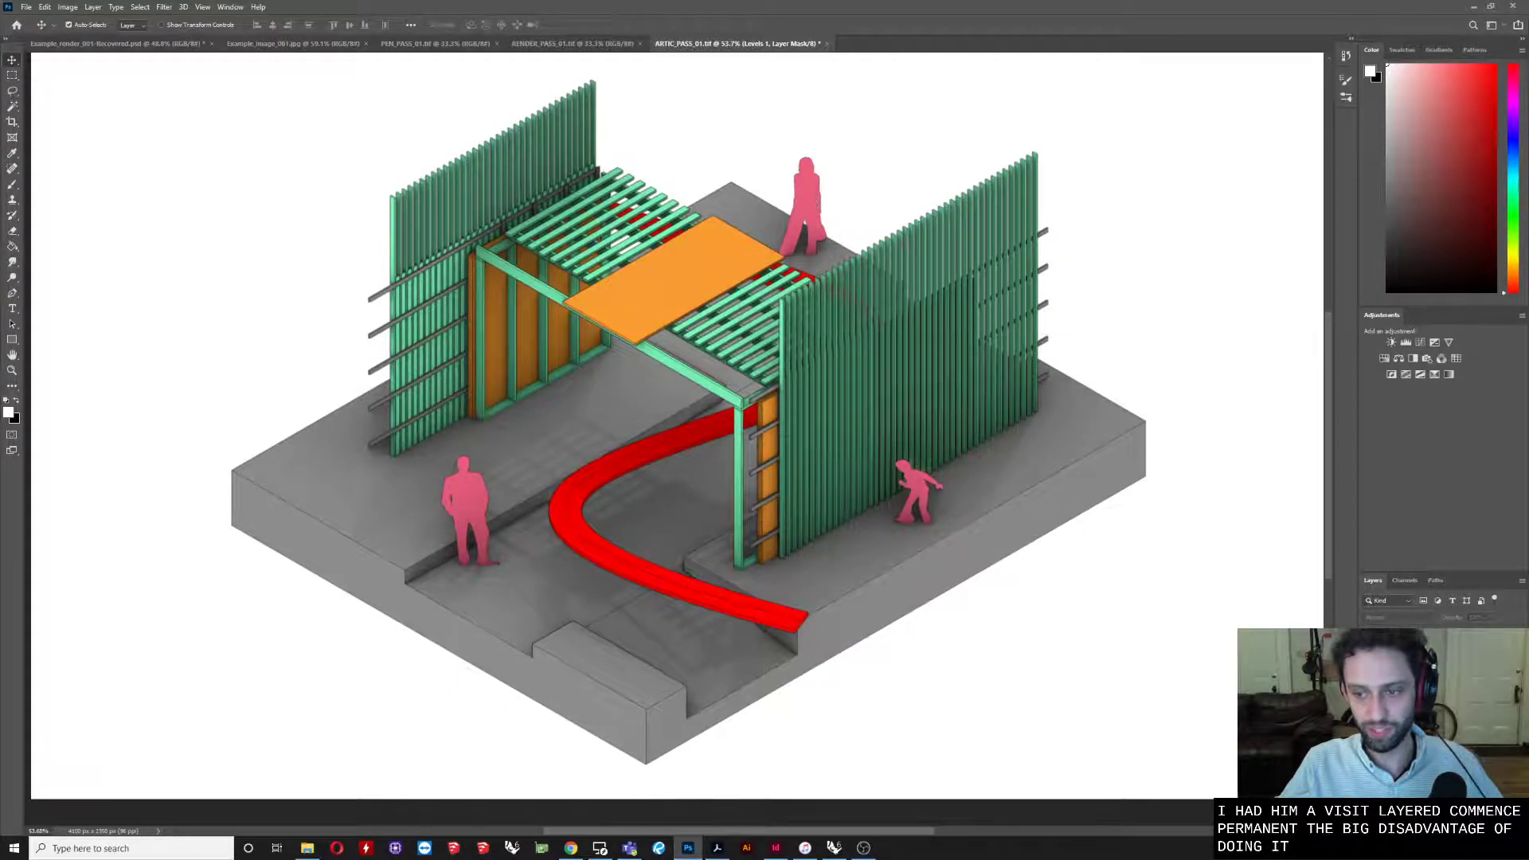
{"action": "key", "text": "ctrl+comma"}
{"action": "left_click", "coordinate": [1426, 661]}
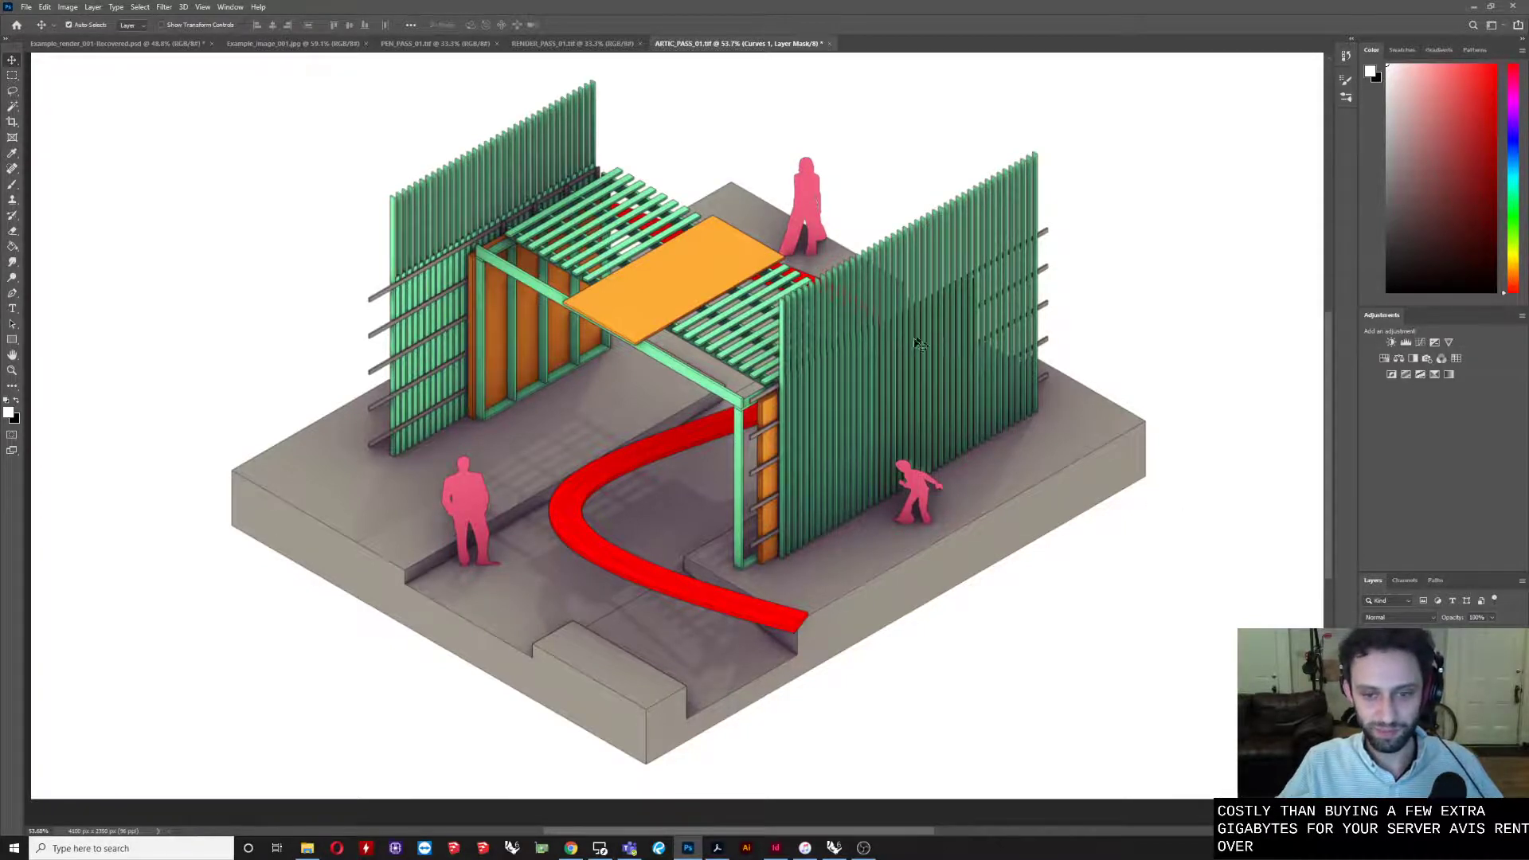
{"action": "scroll", "coordinate": [567, 470], "scroll_direction": "down", "scroll_amount": 1}
{"action": "scroll", "coordinate": [612, 389], "scroll_direction": "up", "scroll_amount": 1}
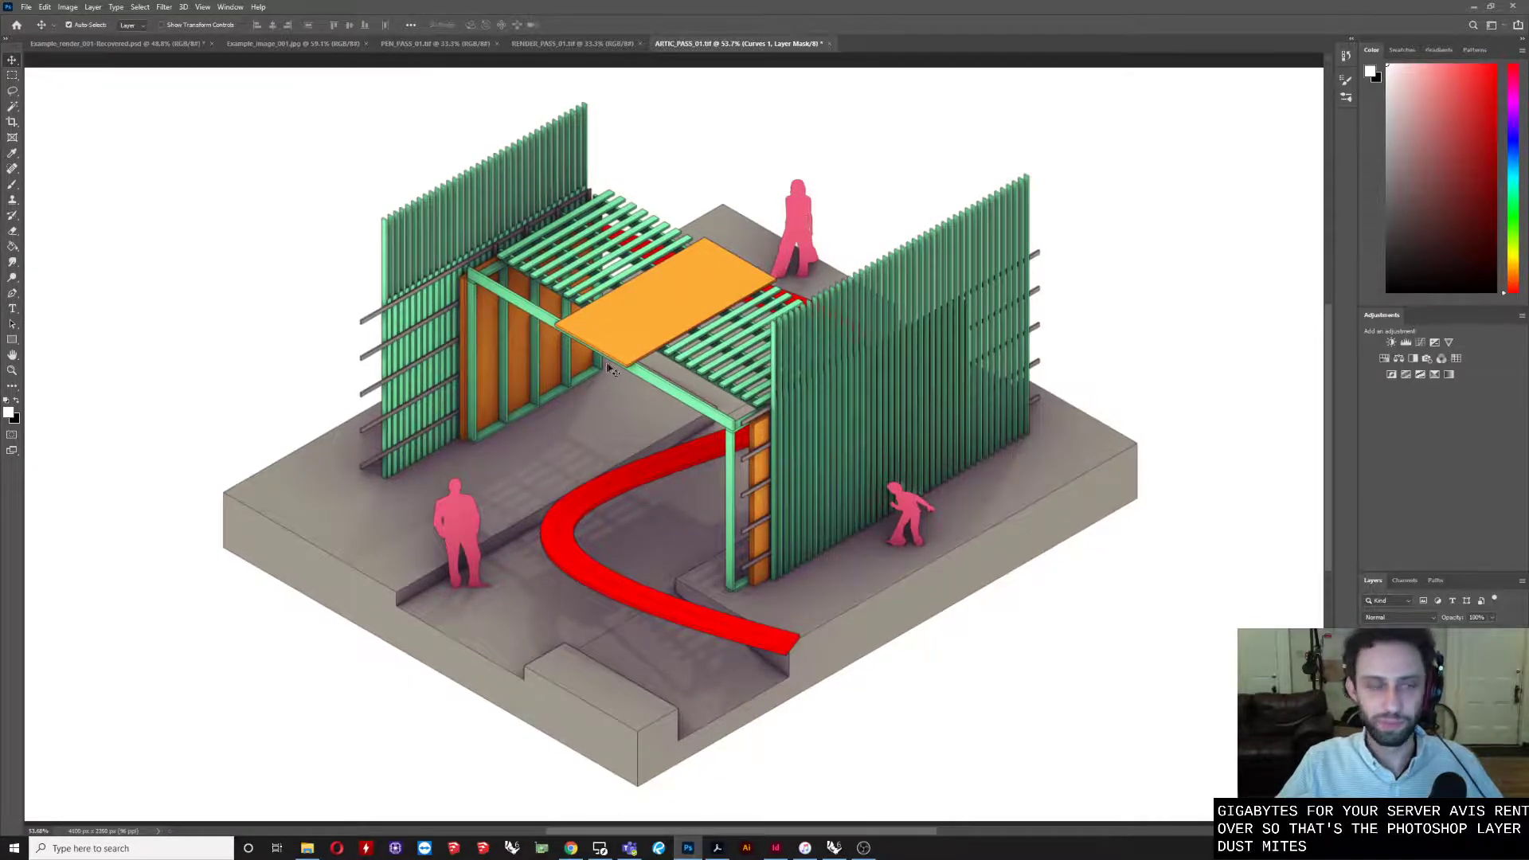
Review the TIFF, Photoshop and JPEG formats for saving a copy of ARTIC_PASS_01, and cancel without saving
{"action": "left_click", "coordinate": [25, 7]}
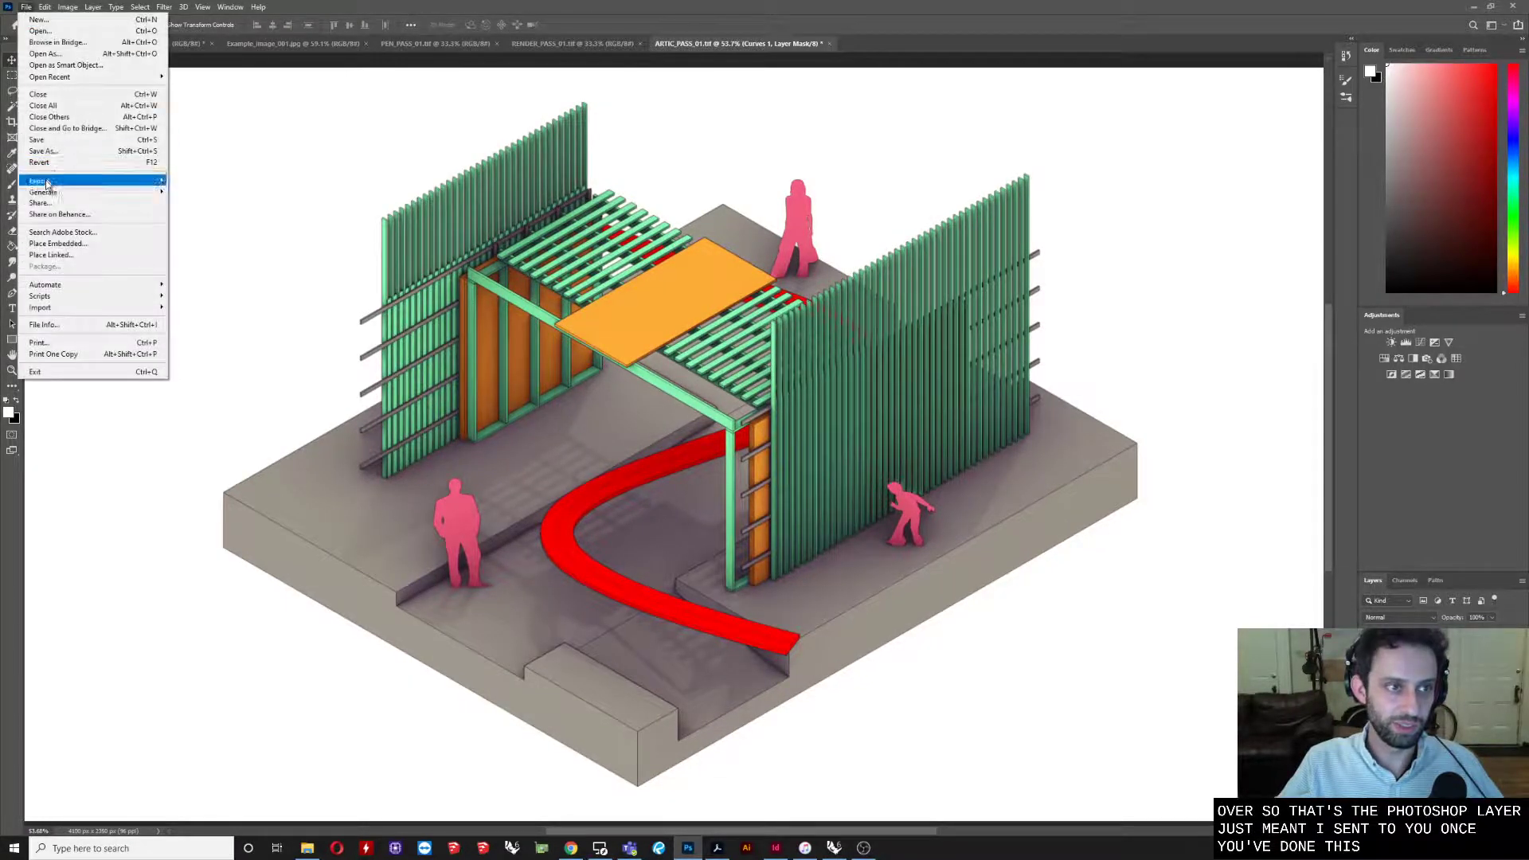
{"action": "left_click", "coordinate": [43, 150]}
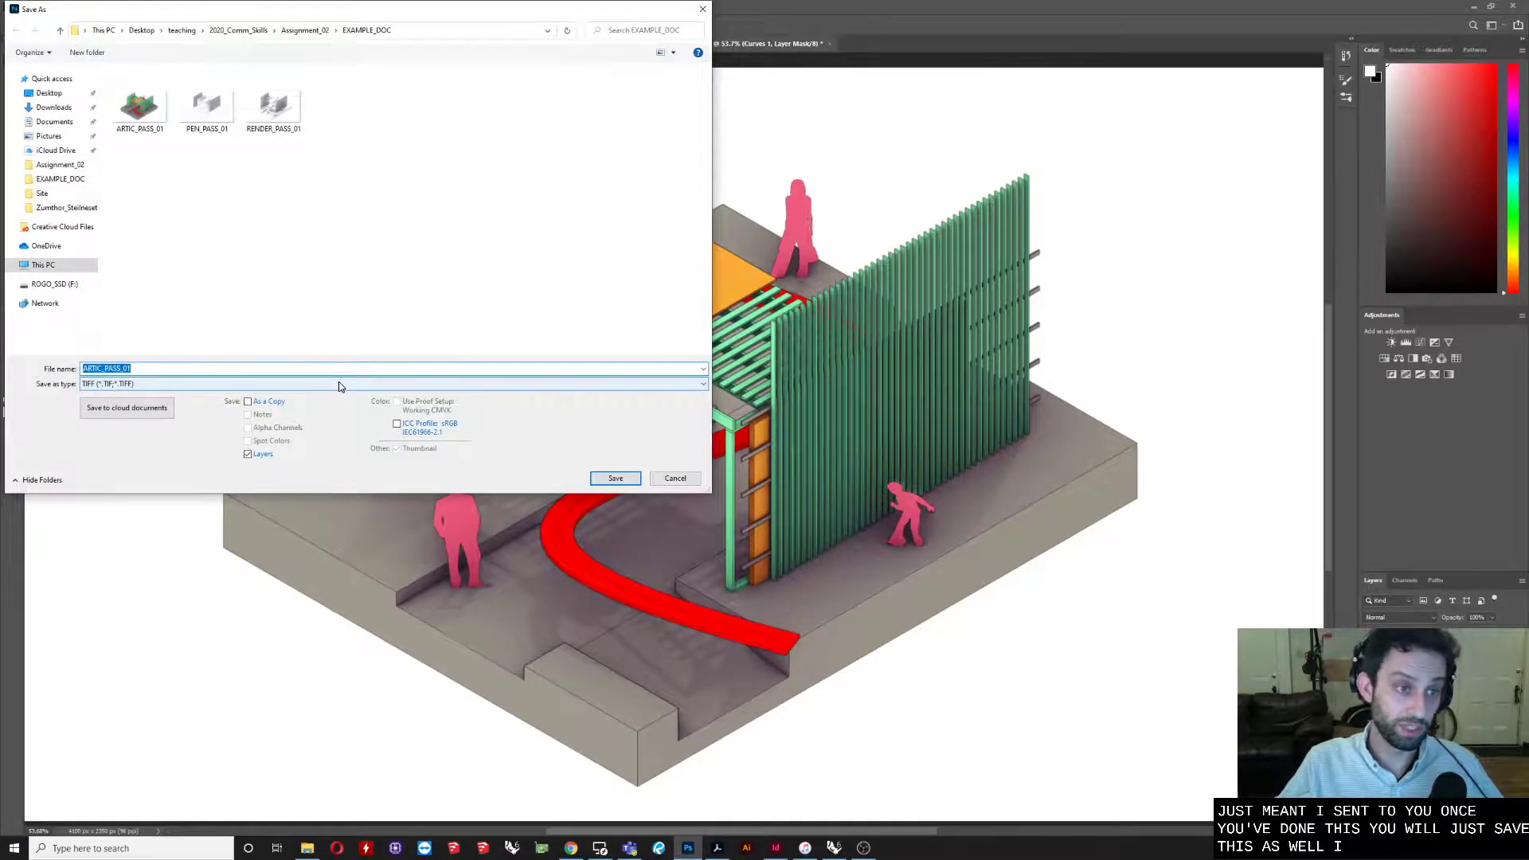
{"action": "left_click", "coordinate": [338, 384]}
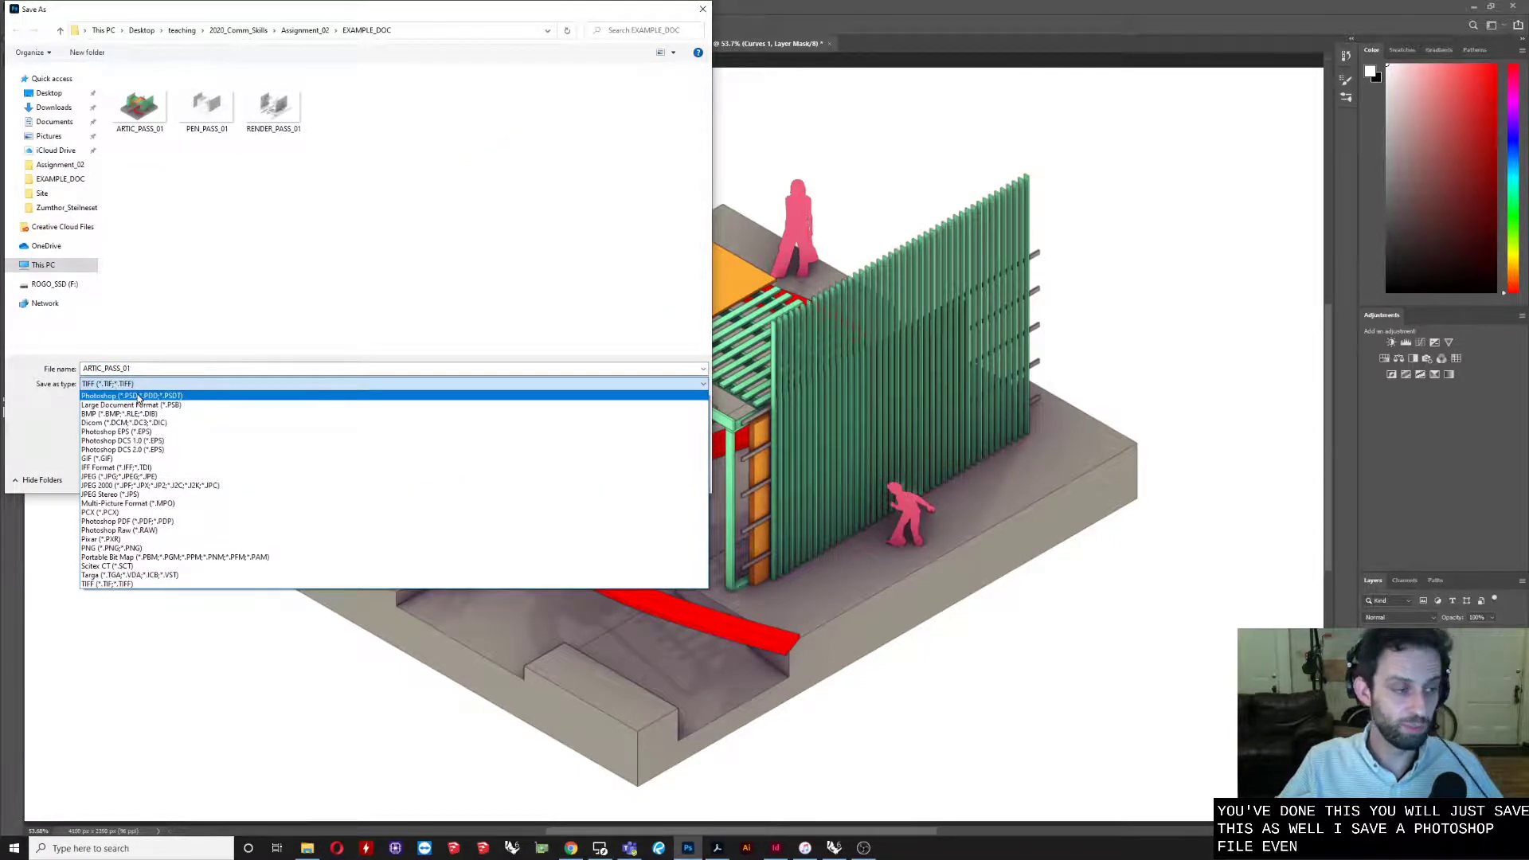
{"action": "left_click", "coordinate": [188, 343]}
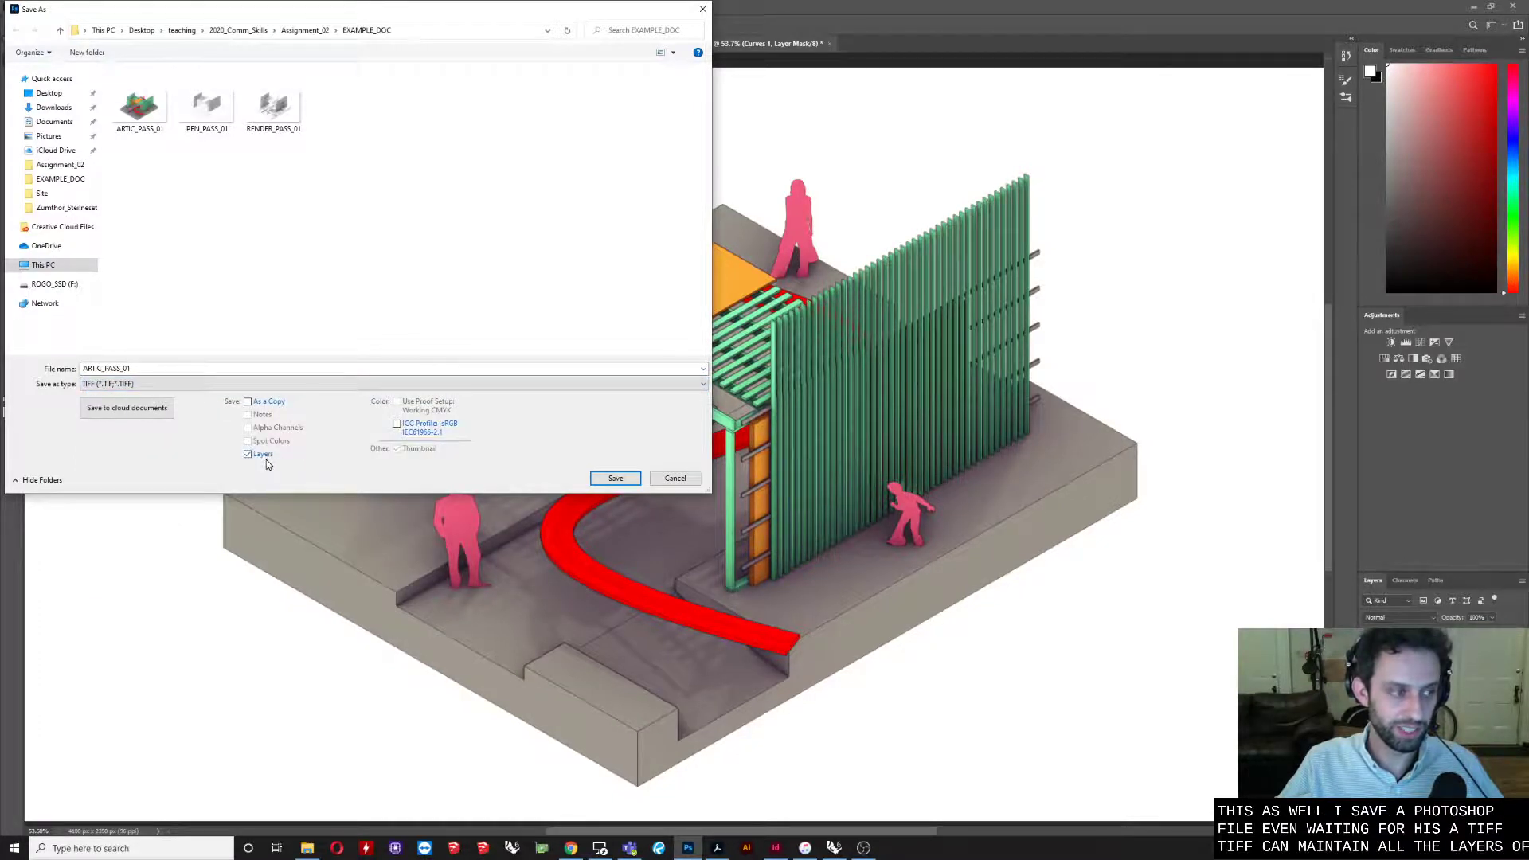
{"action": "left_click", "coordinate": [124, 388]}
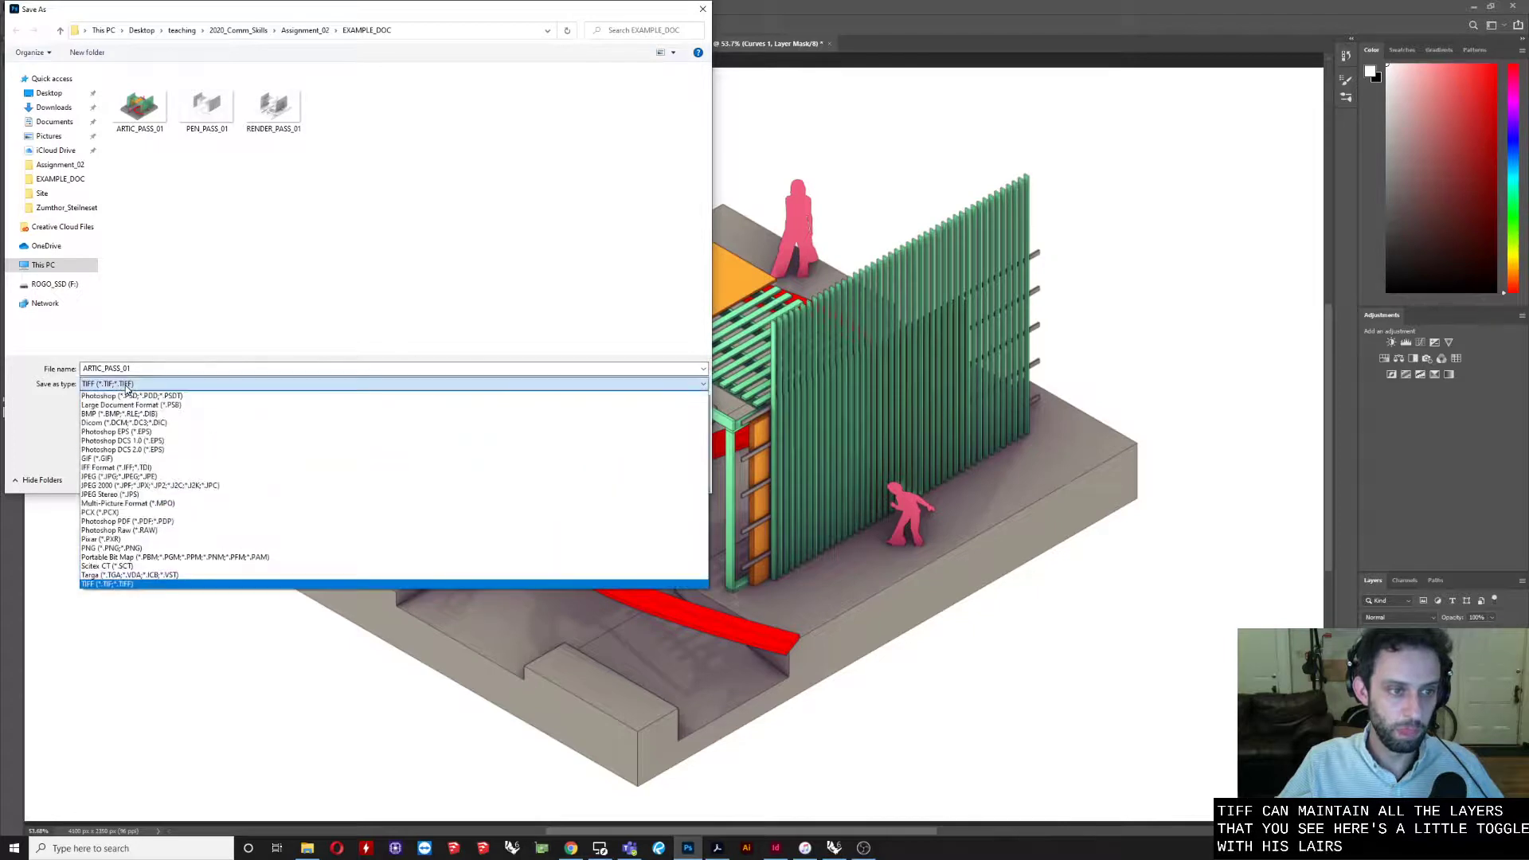
{"action": "left_click", "coordinate": [156, 392]}
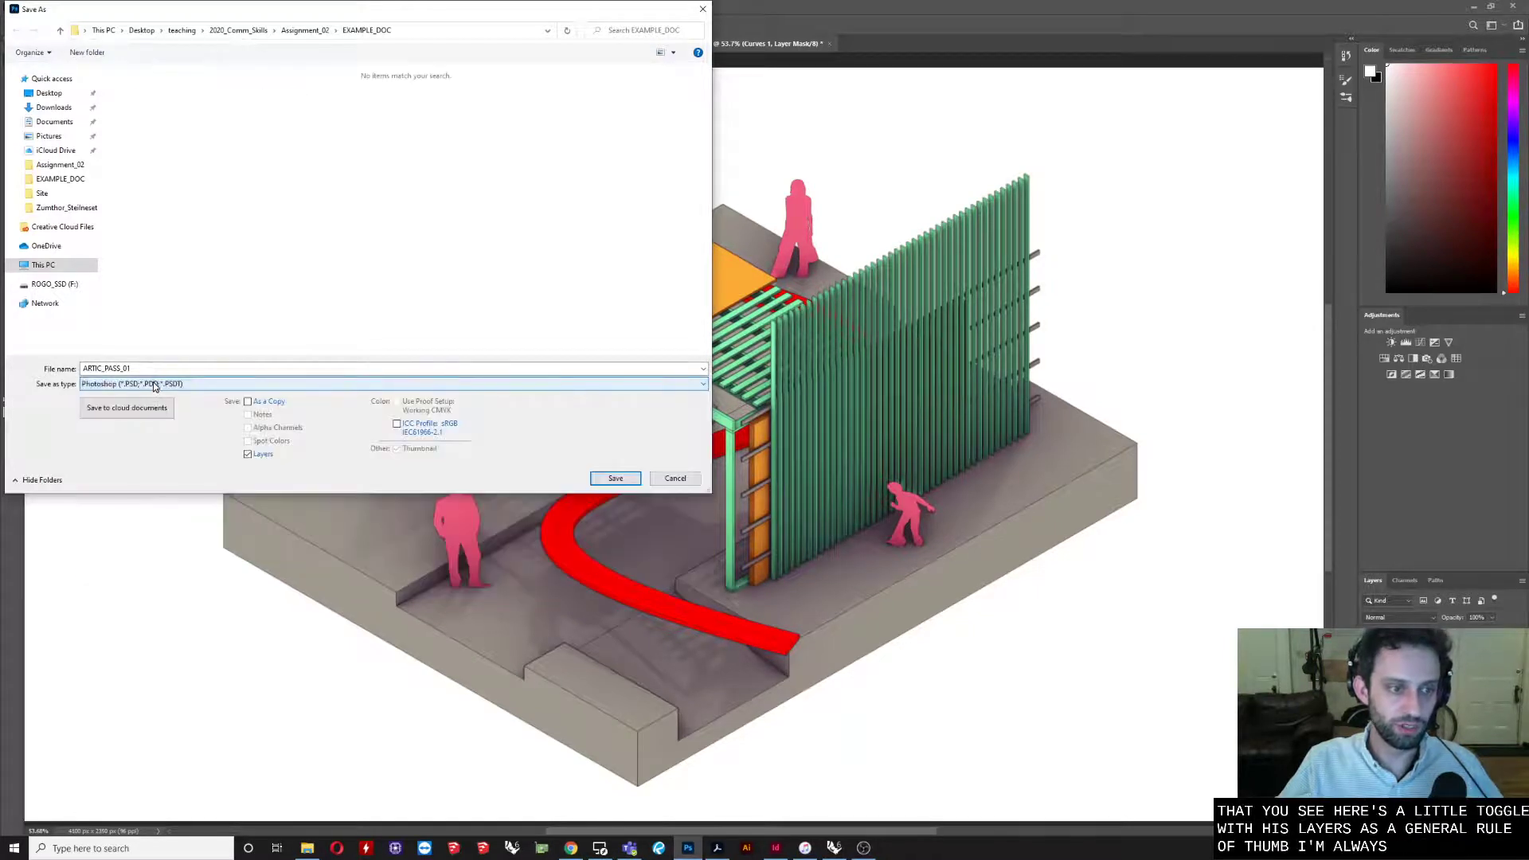
{"action": "left_click", "coordinate": [148, 367]}
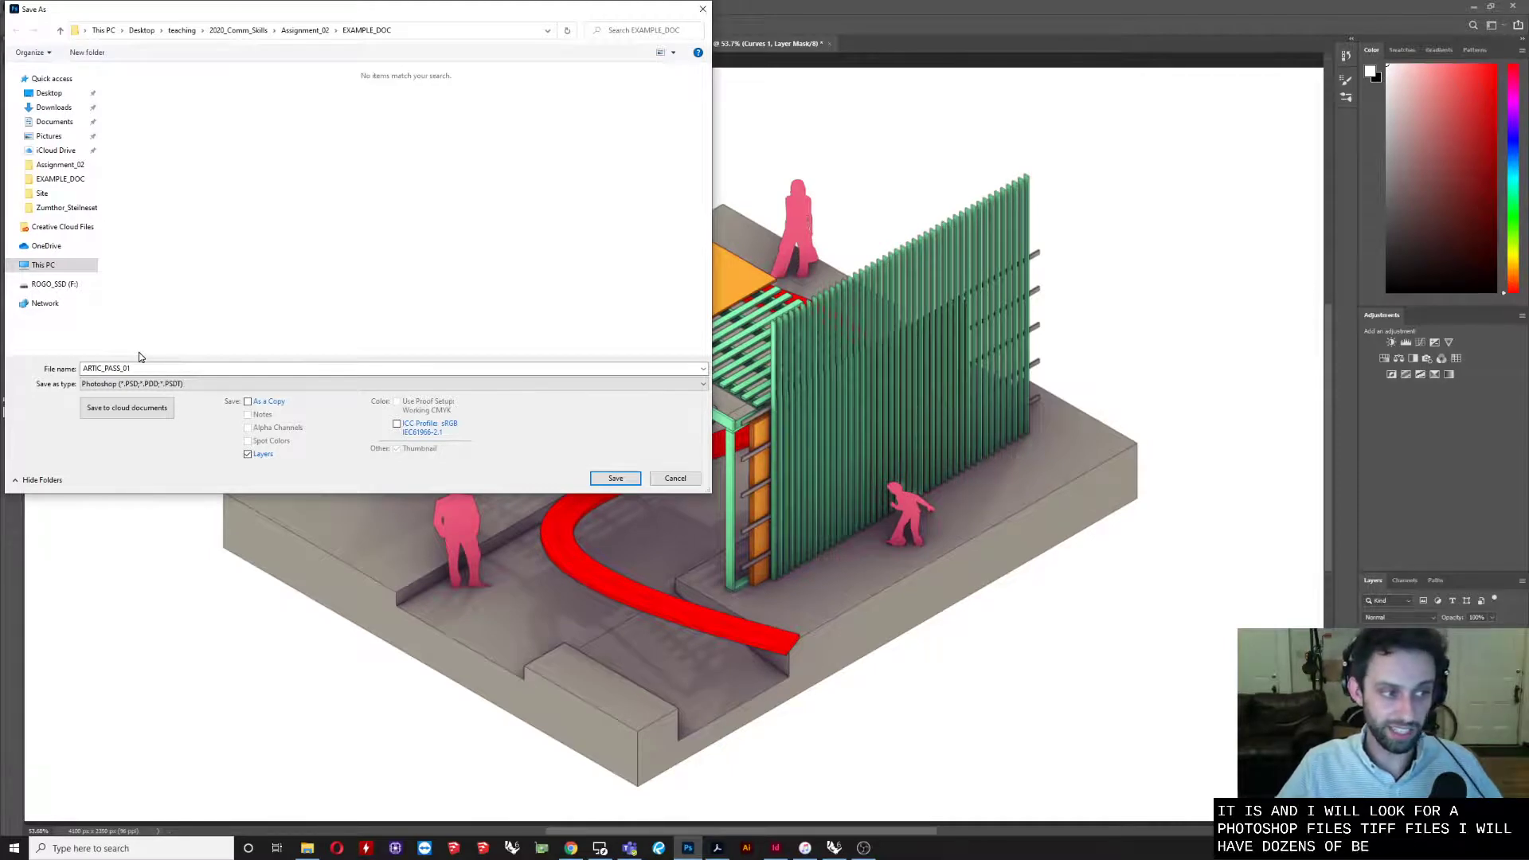
{"action": "left_click", "coordinate": [191, 386]}
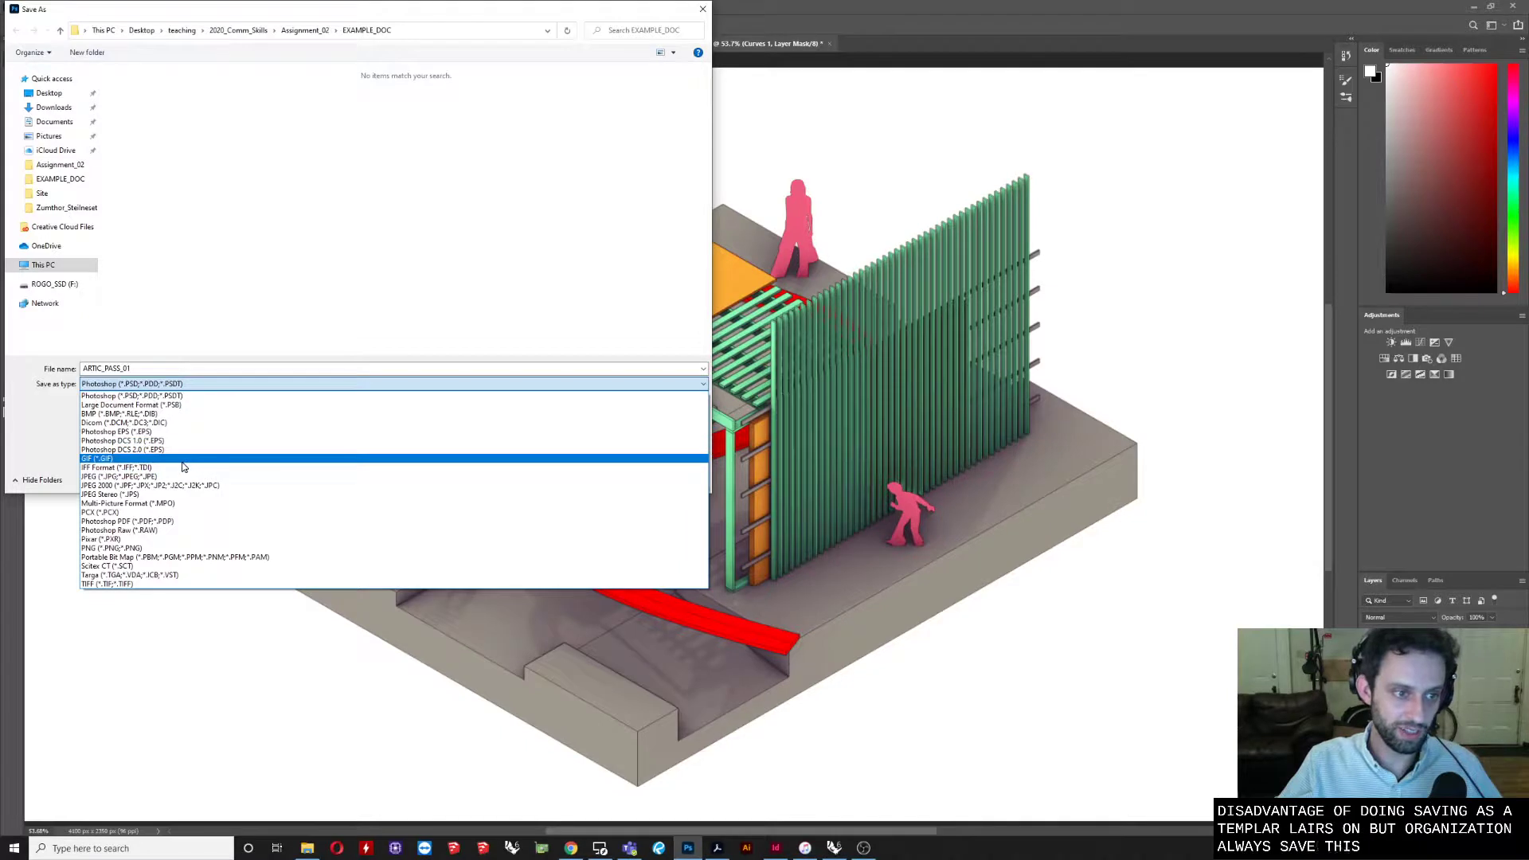
{"action": "left_click", "coordinate": [151, 478]}
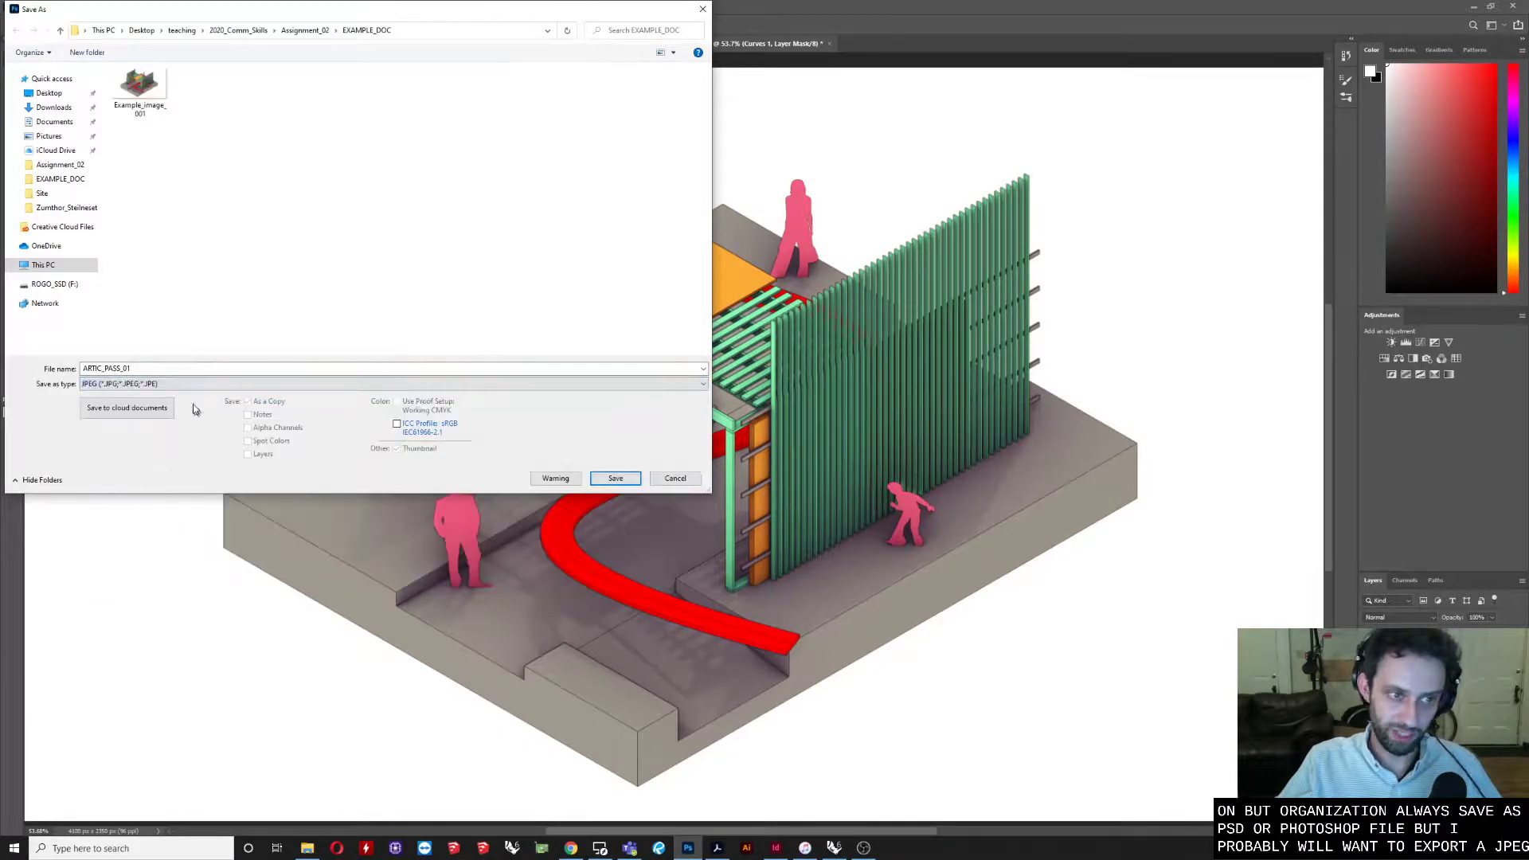
{"action": "left_click", "coordinate": [681, 481]}
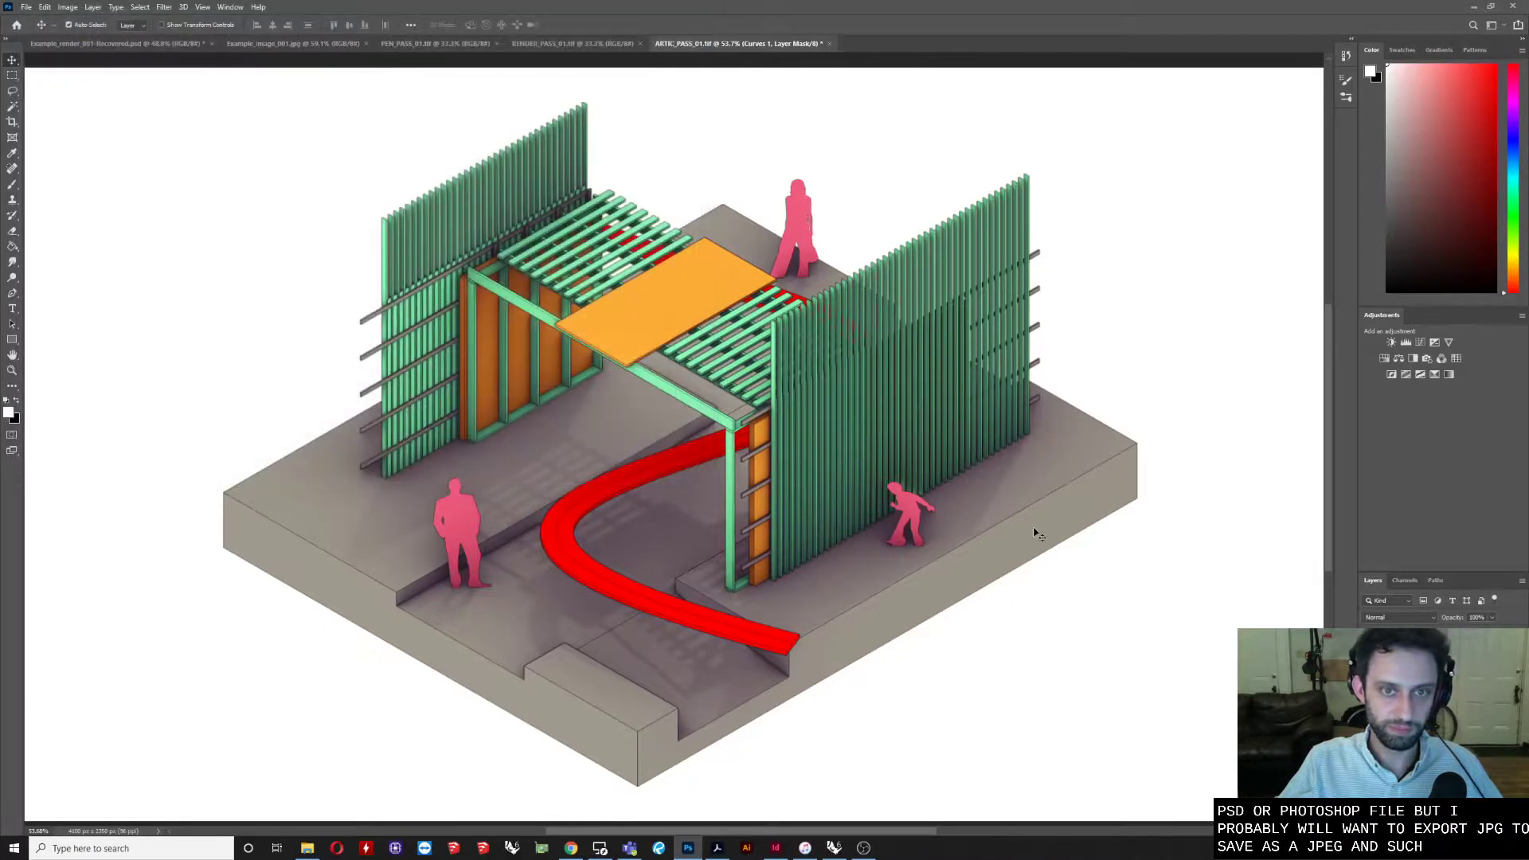
Look through the open RENDER_PASS_01, PEN_PASS_01 and Example_image_001 documents
{"action": "left_click", "coordinate": [580, 43]}
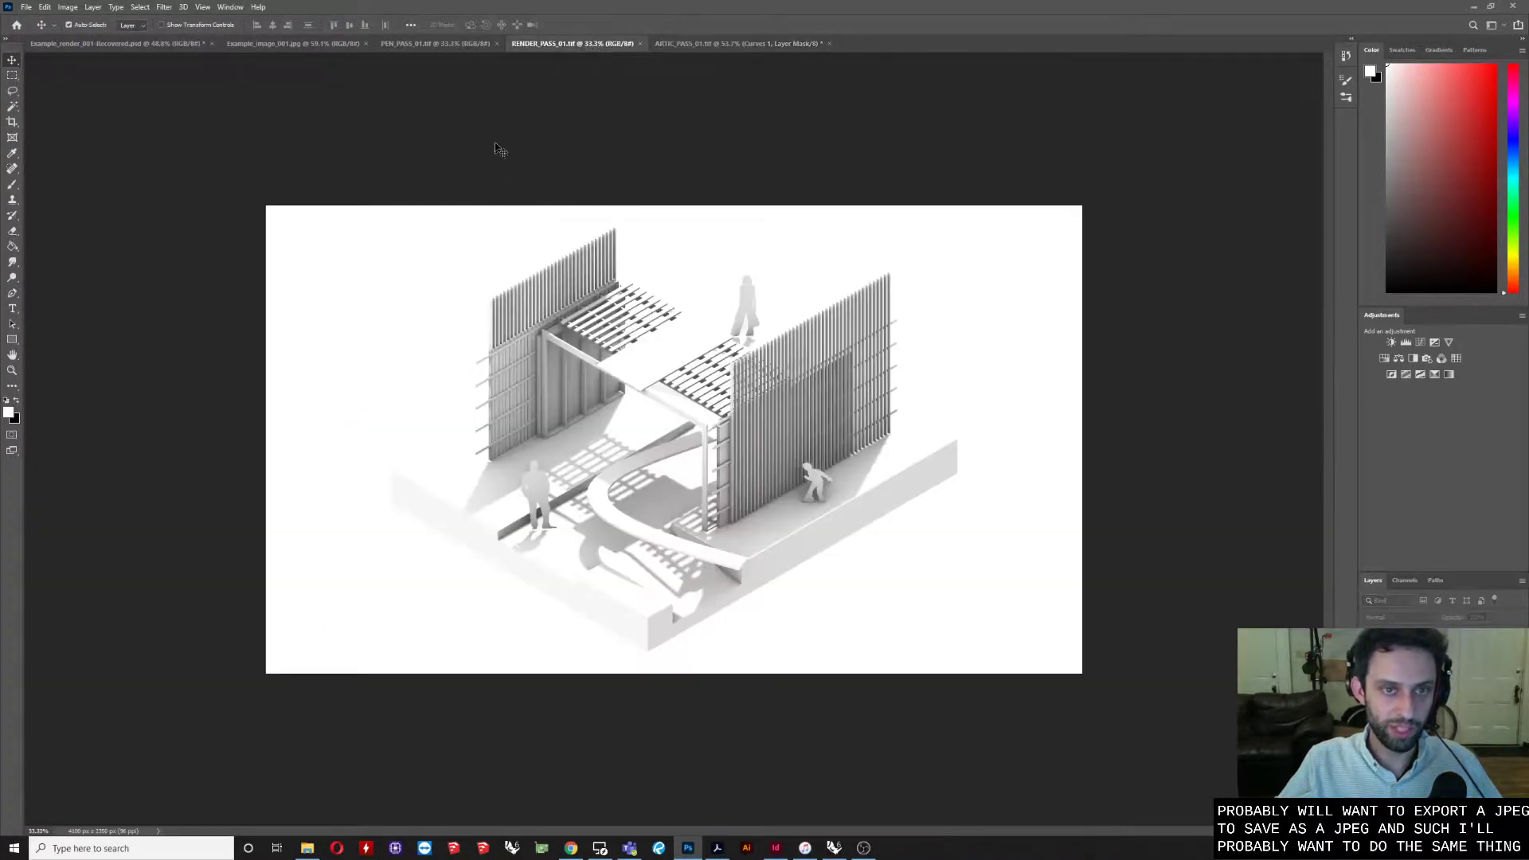
{"action": "scroll", "coordinate": [565, 103], "scroll_direction": "up", "scroll_amount": 3}
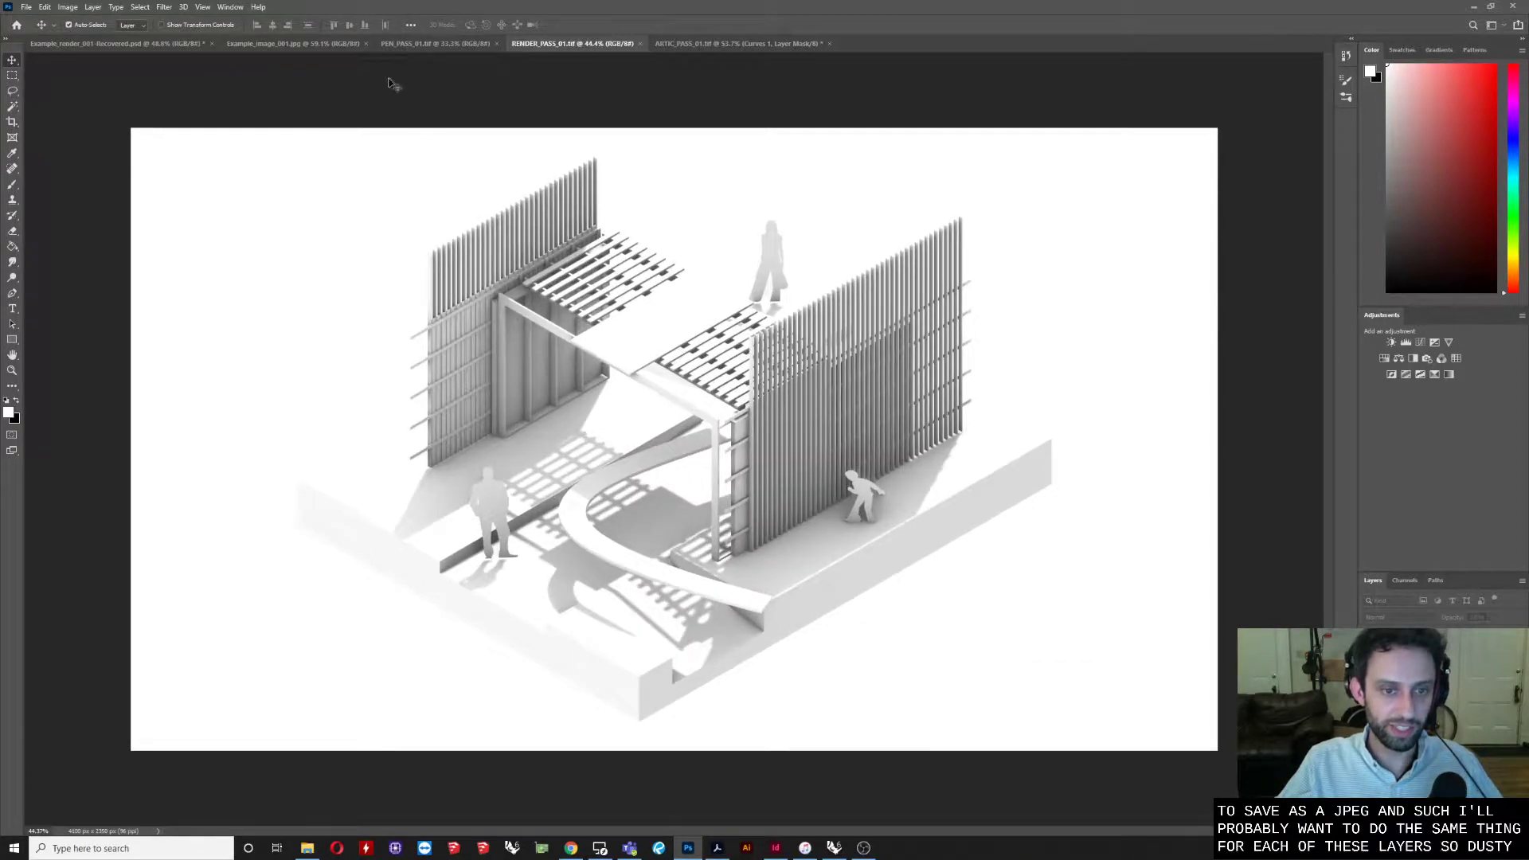
{"action": "left_click", "coordinate": [396, 44]}
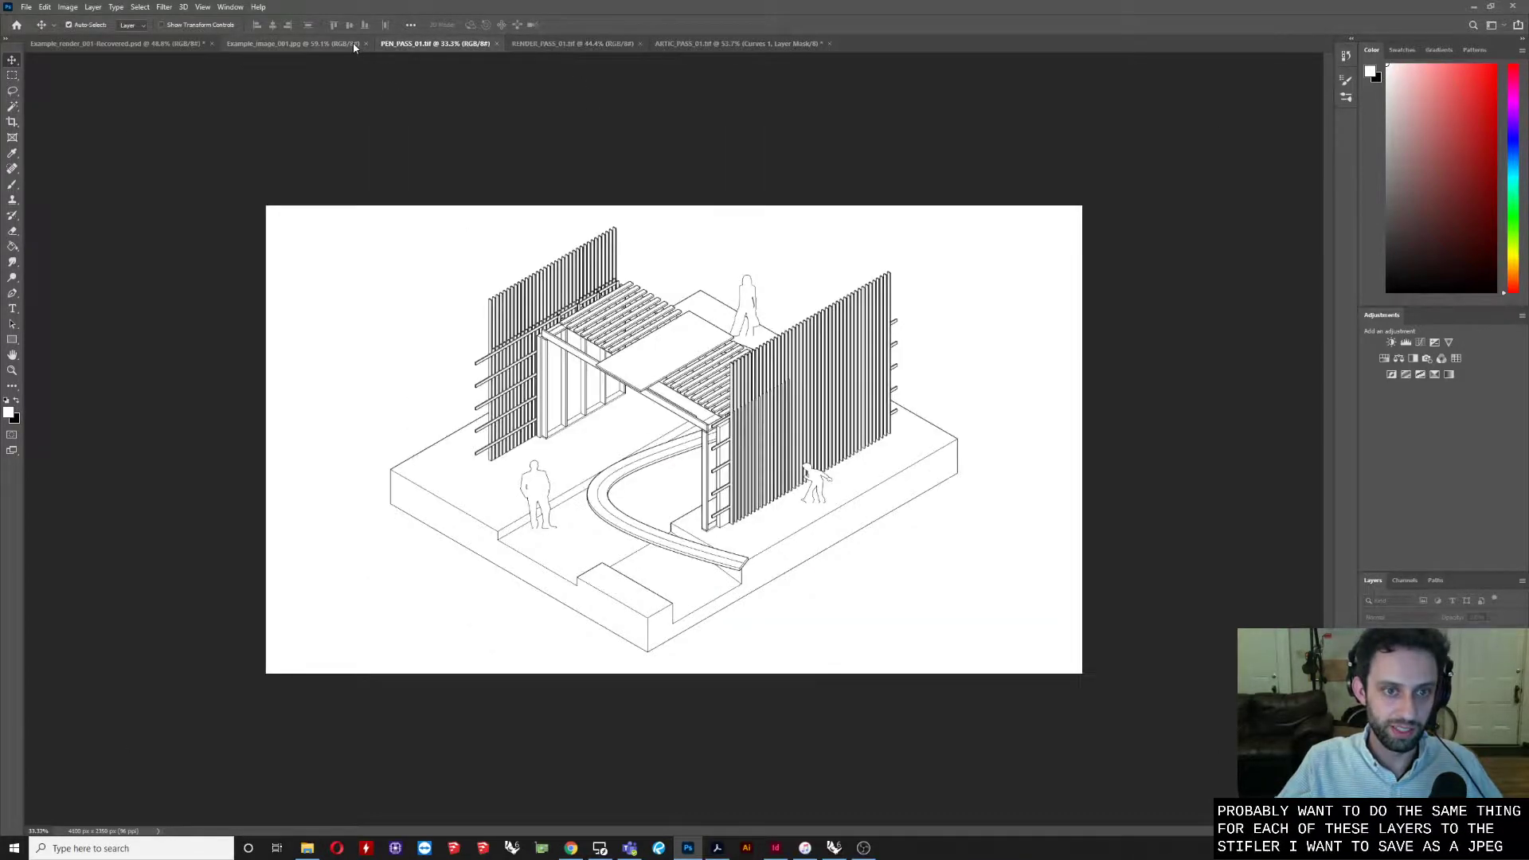
{"action": "left_click", "coordinate": [298, 50]}
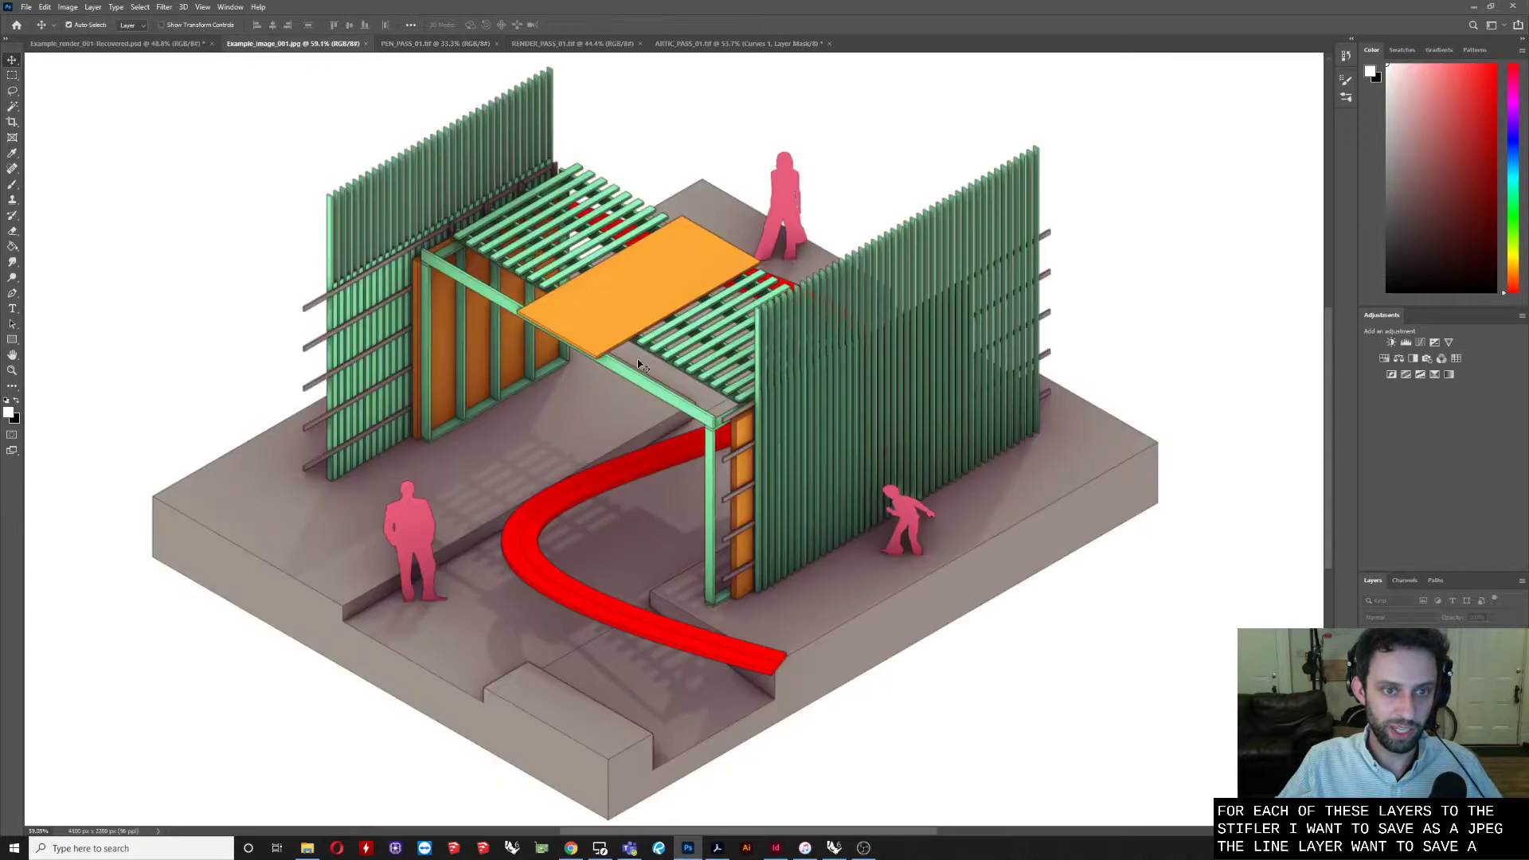
Return to the ARTIC_PASS_01 document and show only its base color pass, without the line, shadow and adjustment layers
{"action": "left_click", "coordinate": [736, 44]}
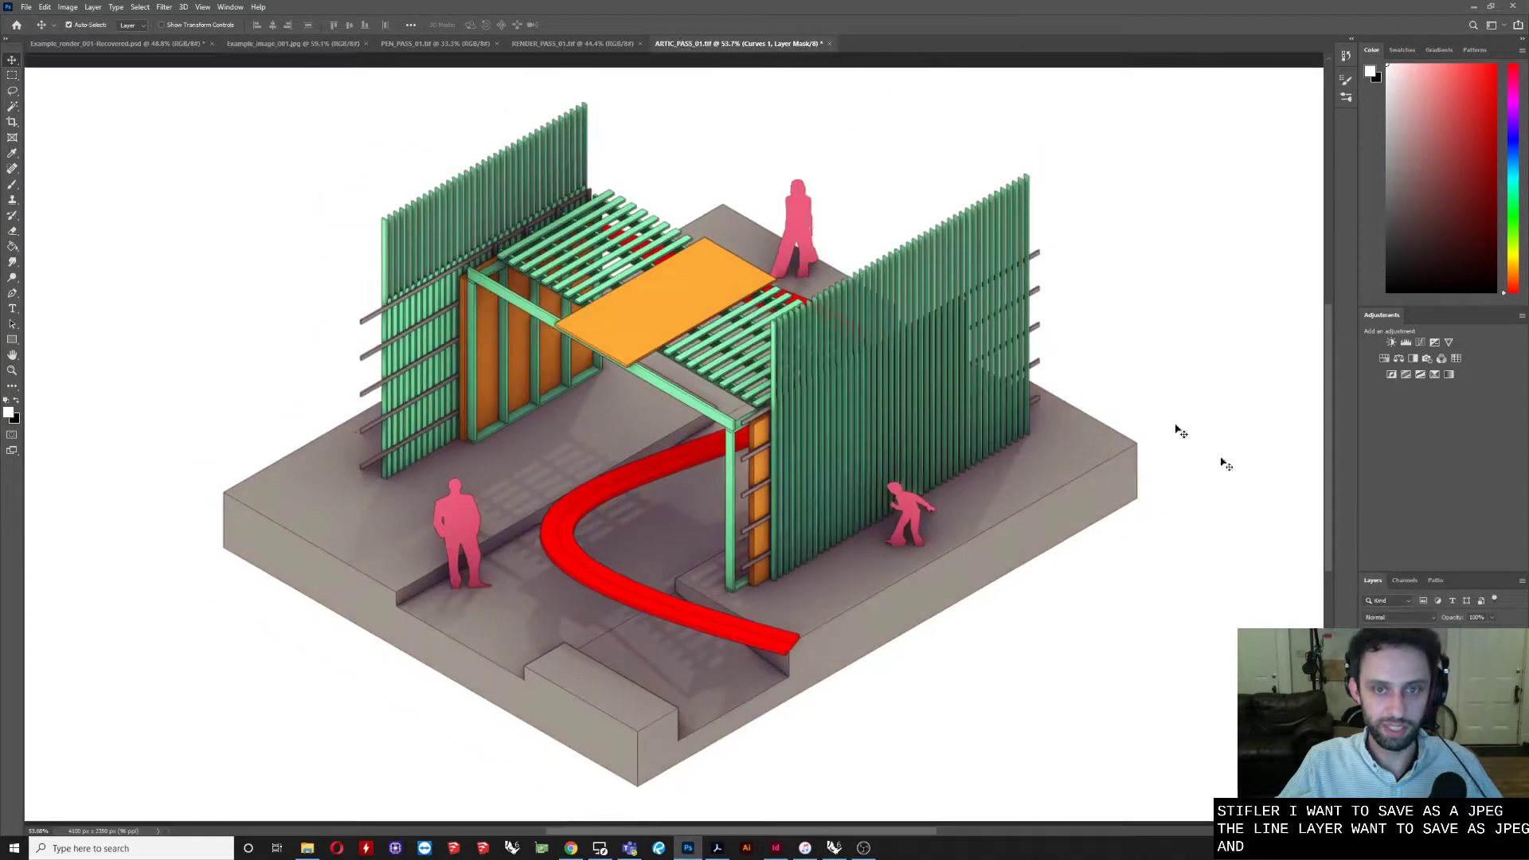
{"action": "left_click", "coordinate": [1368, 701], "text": "alt"}
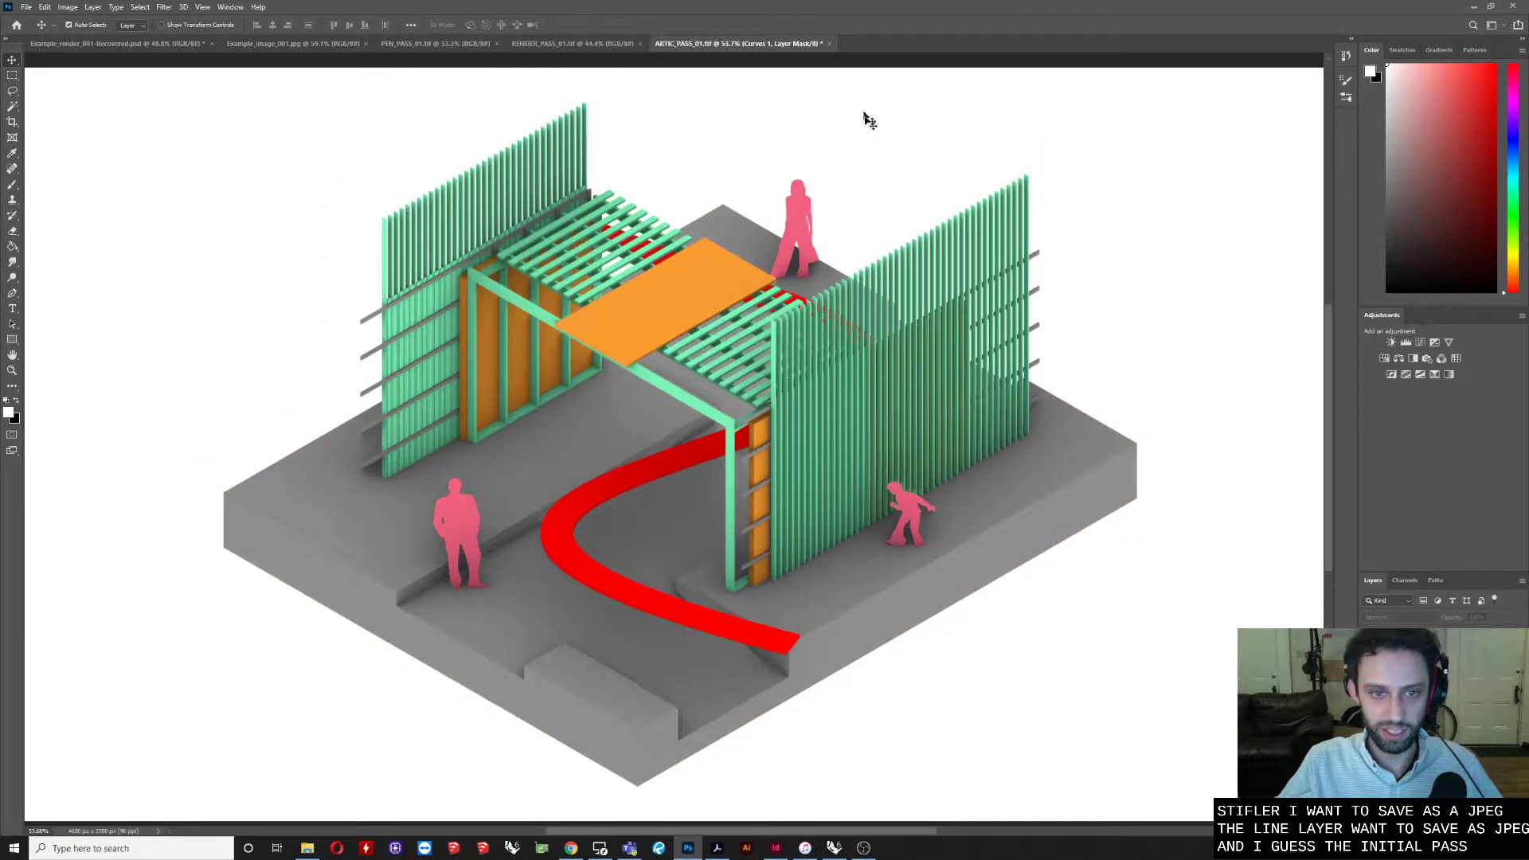